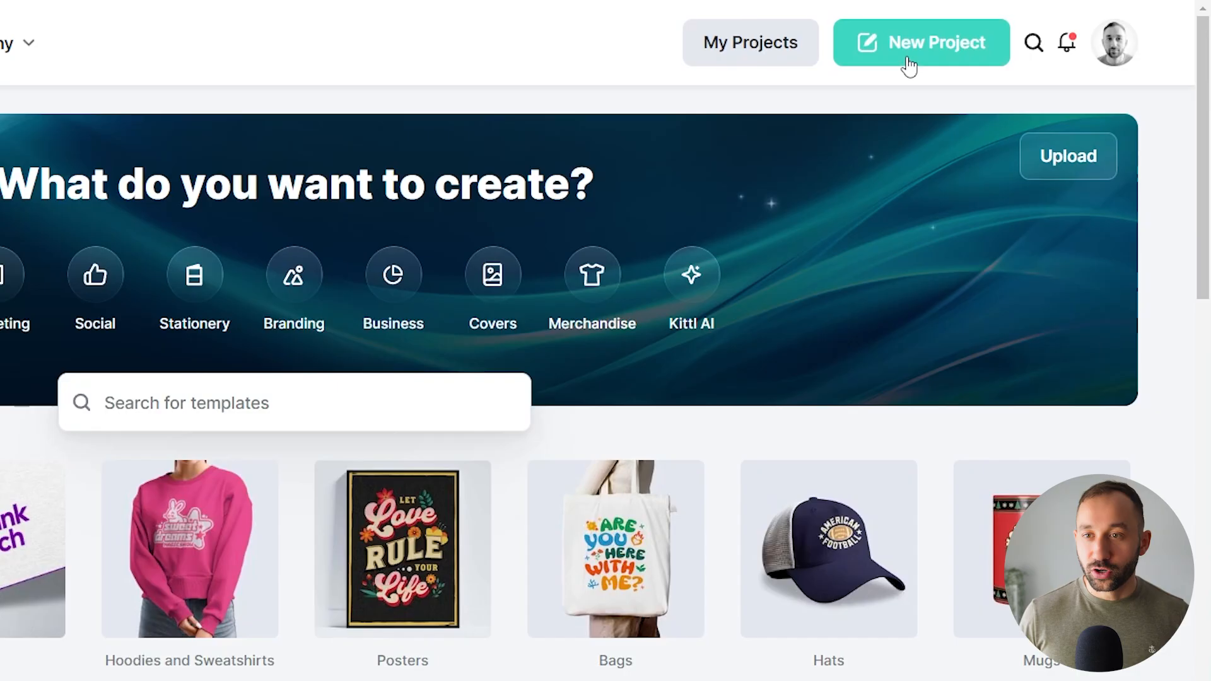
Create a new project with the Merch by Amazon T-Shirt print-on-demand preset, 4500 × 5400 px
click(1009, 36)
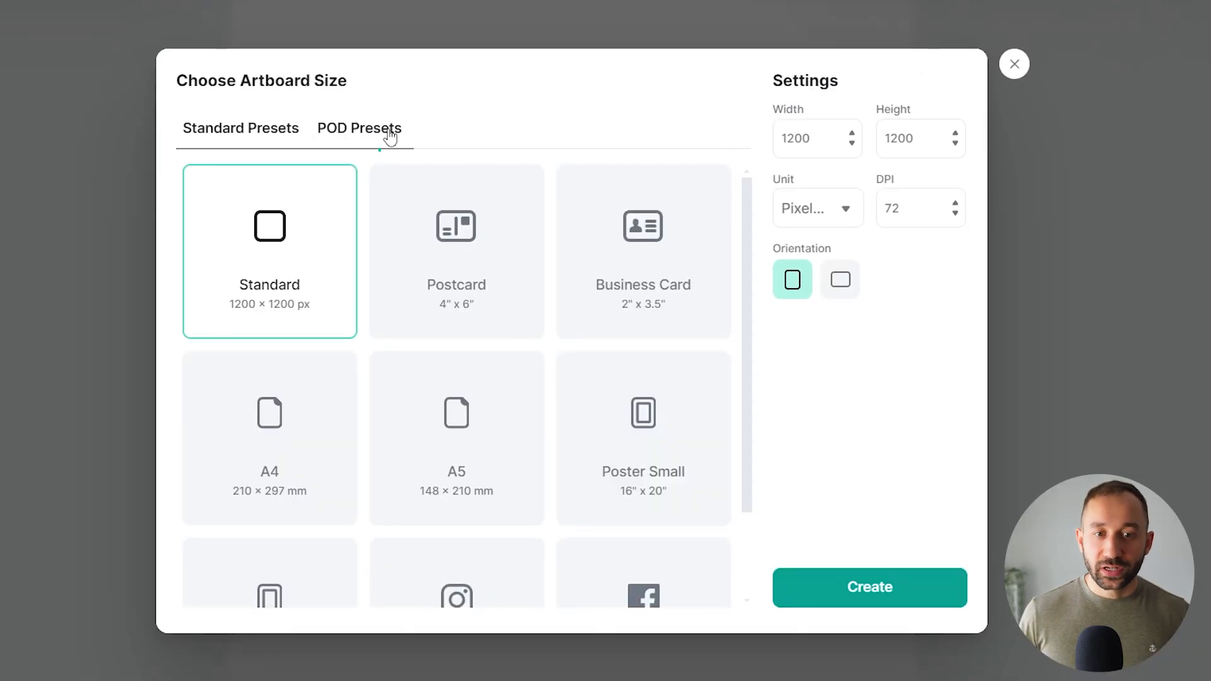
click(391, 132)
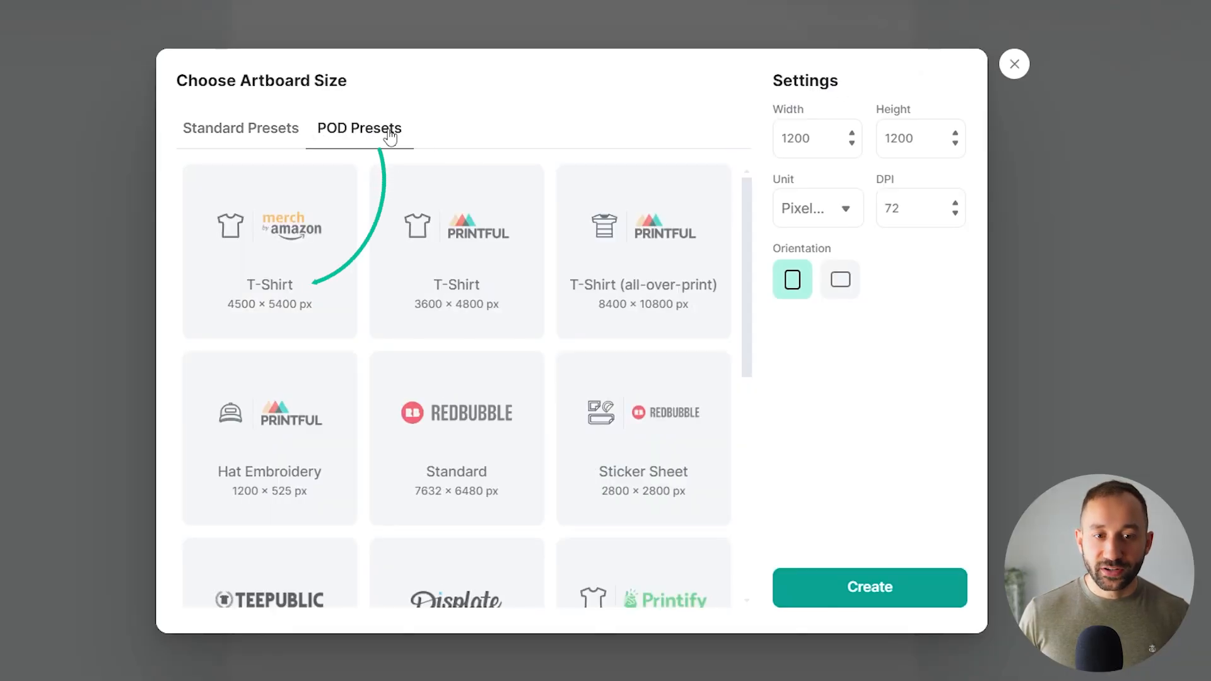
click(275, 252)
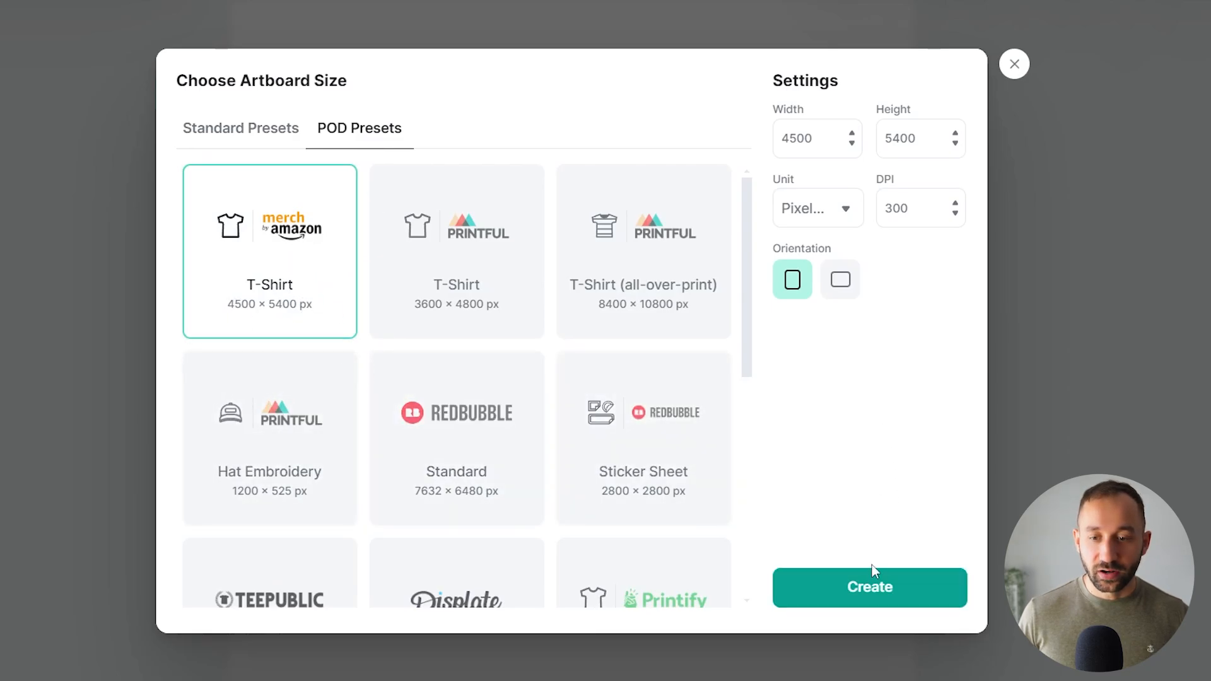
click(889, 596)
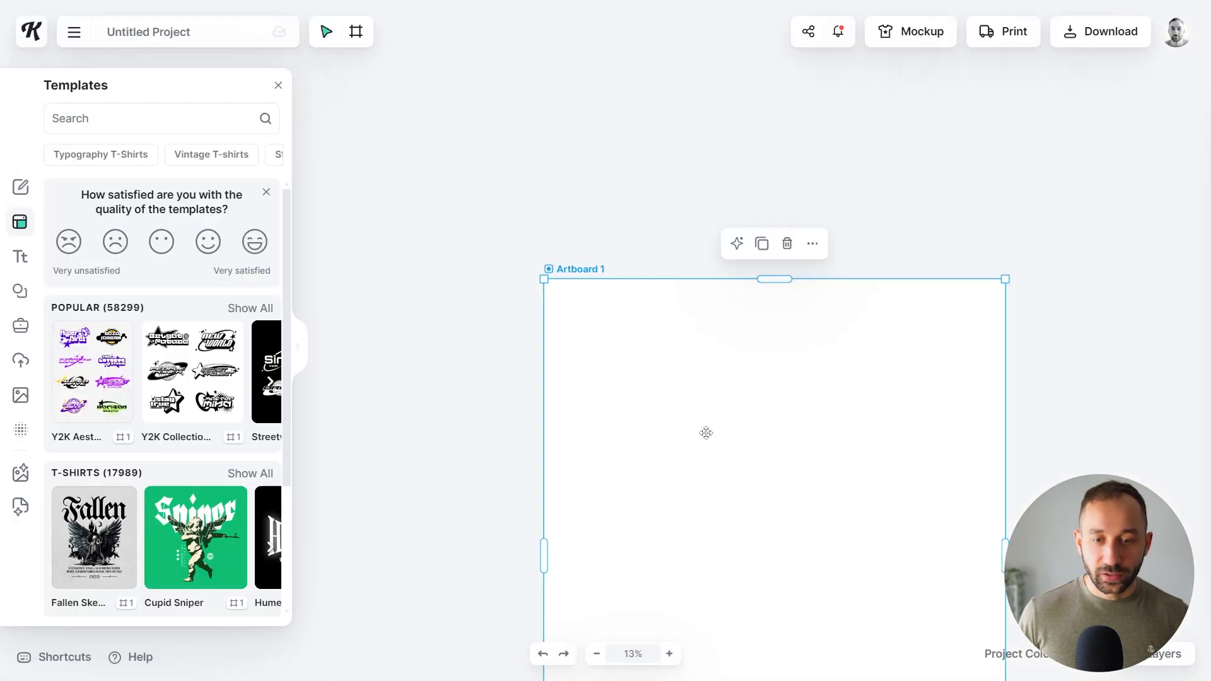
Add a headline text and scale it to about 4264 px wide, placed across the upper part of the artboard
click(717, 269)
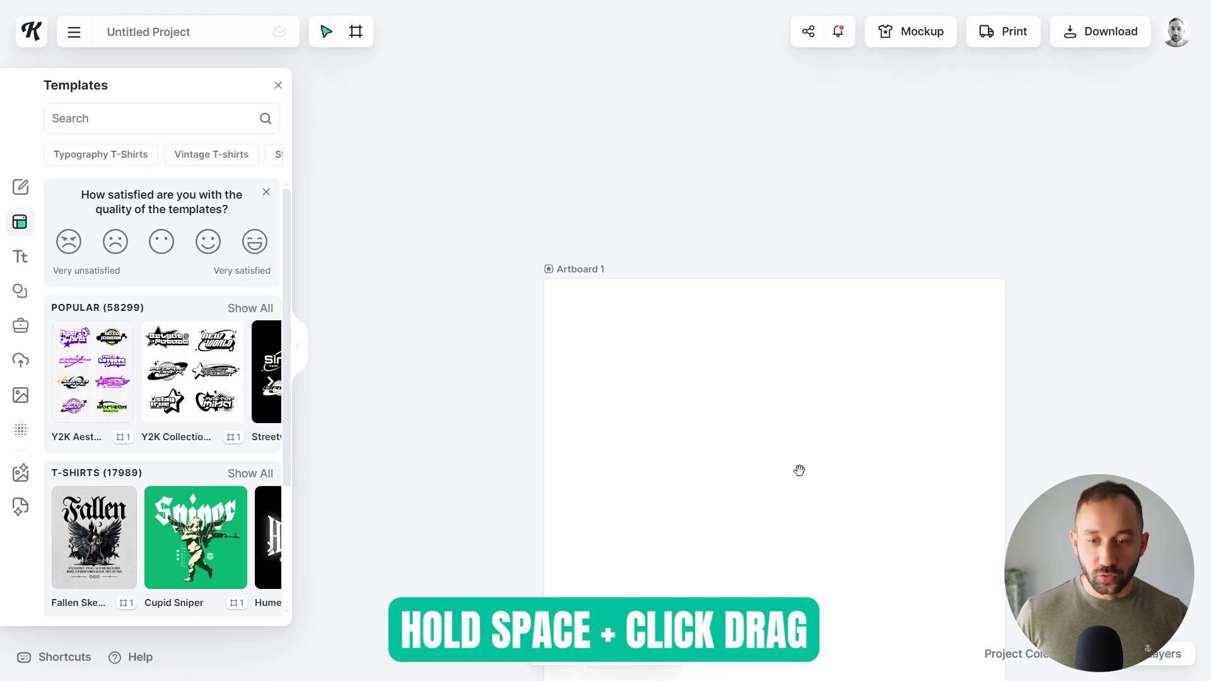
drag(799, 470, 578, 263)
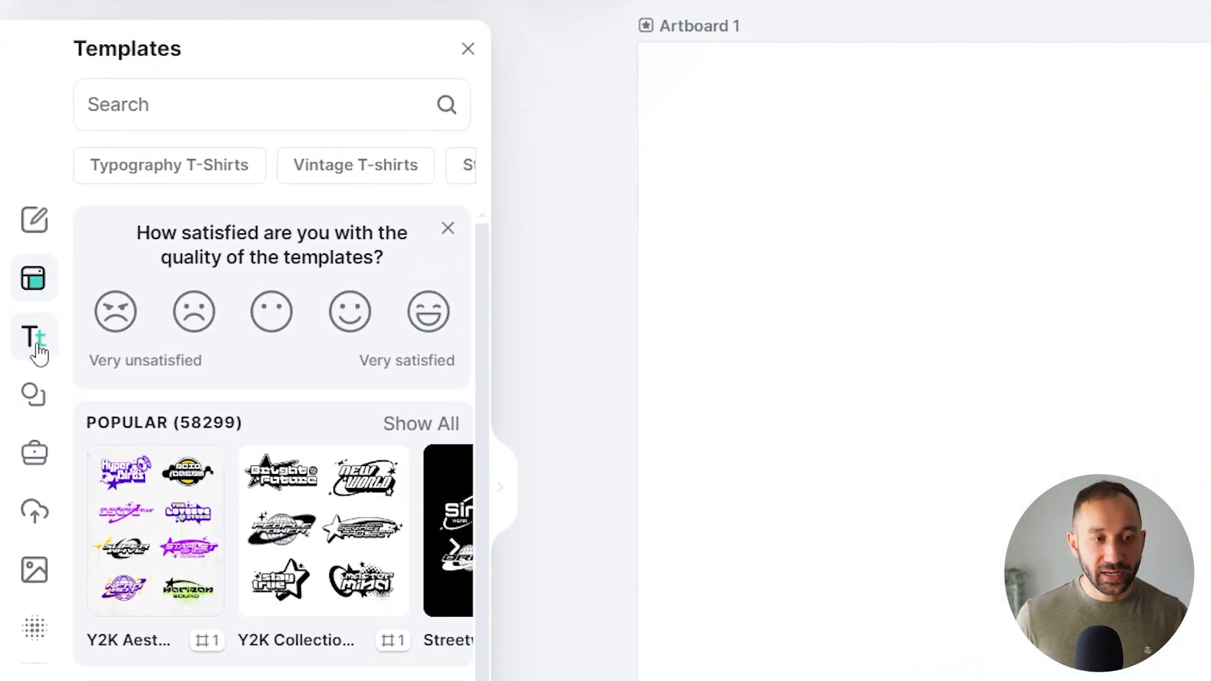
click(34, 344)
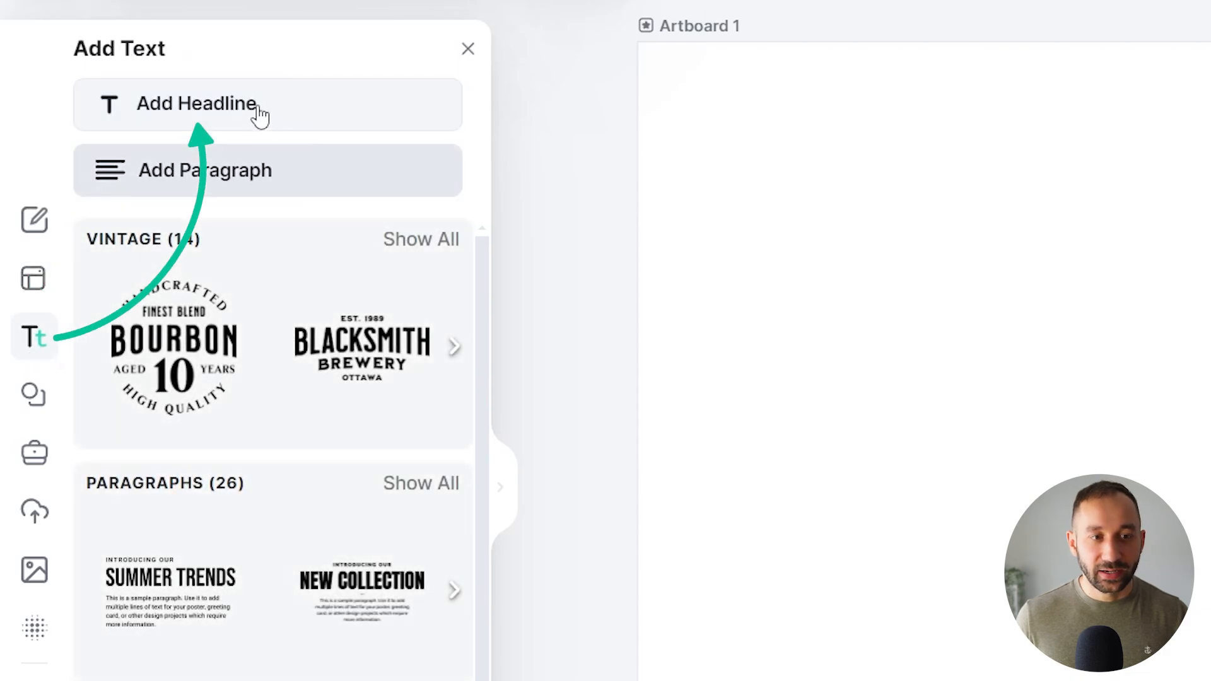
click(260, 114)
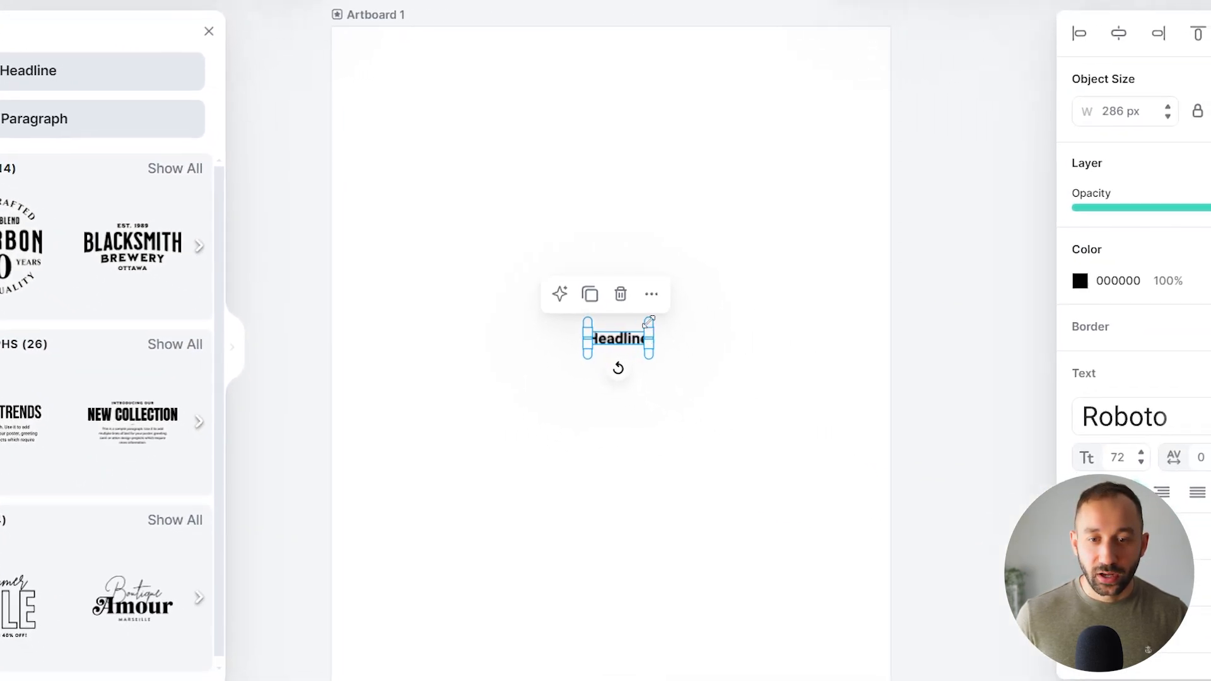
drag(874, 382, 1201, 322)
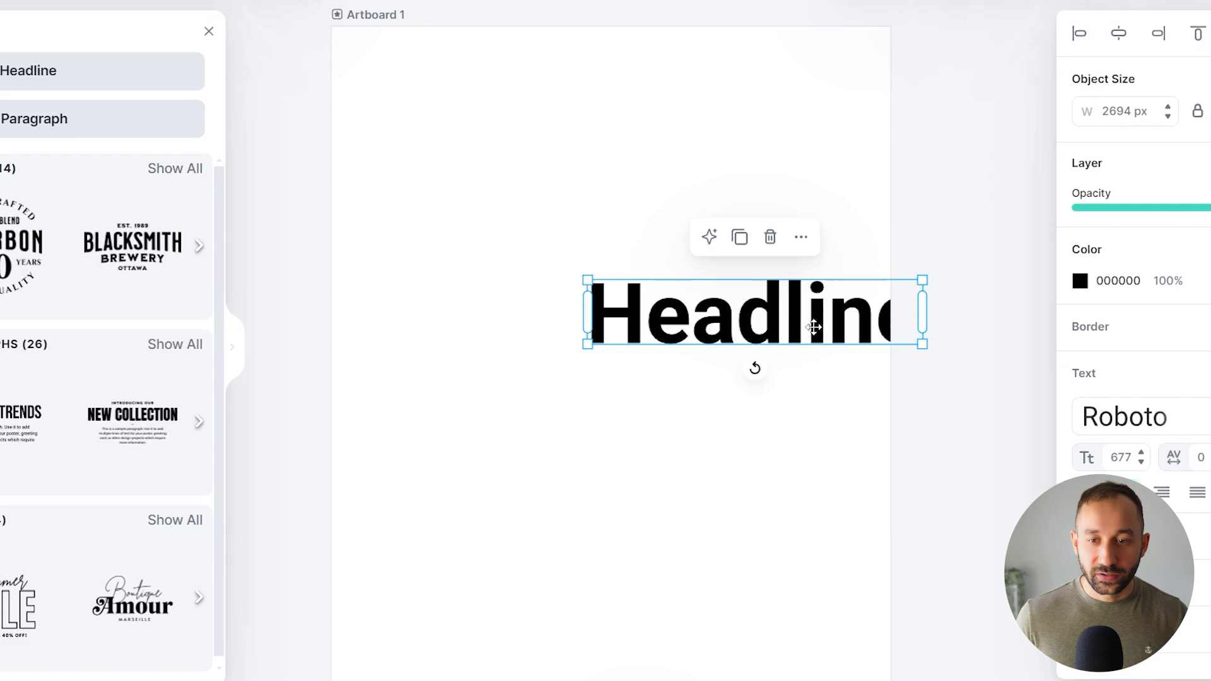
drag(814, 327, 624, 266)
drag(735, 220, 901, 188)
drag(718, 254, 684, 251)
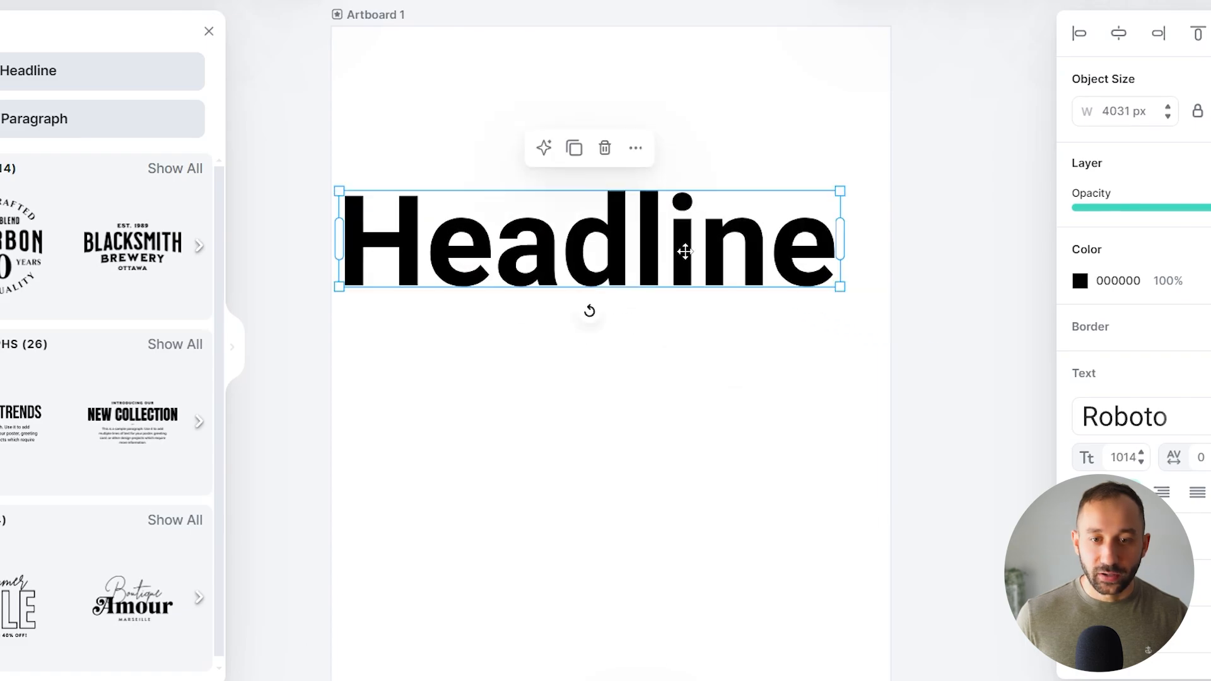
drag(842, 191, 863, 177)
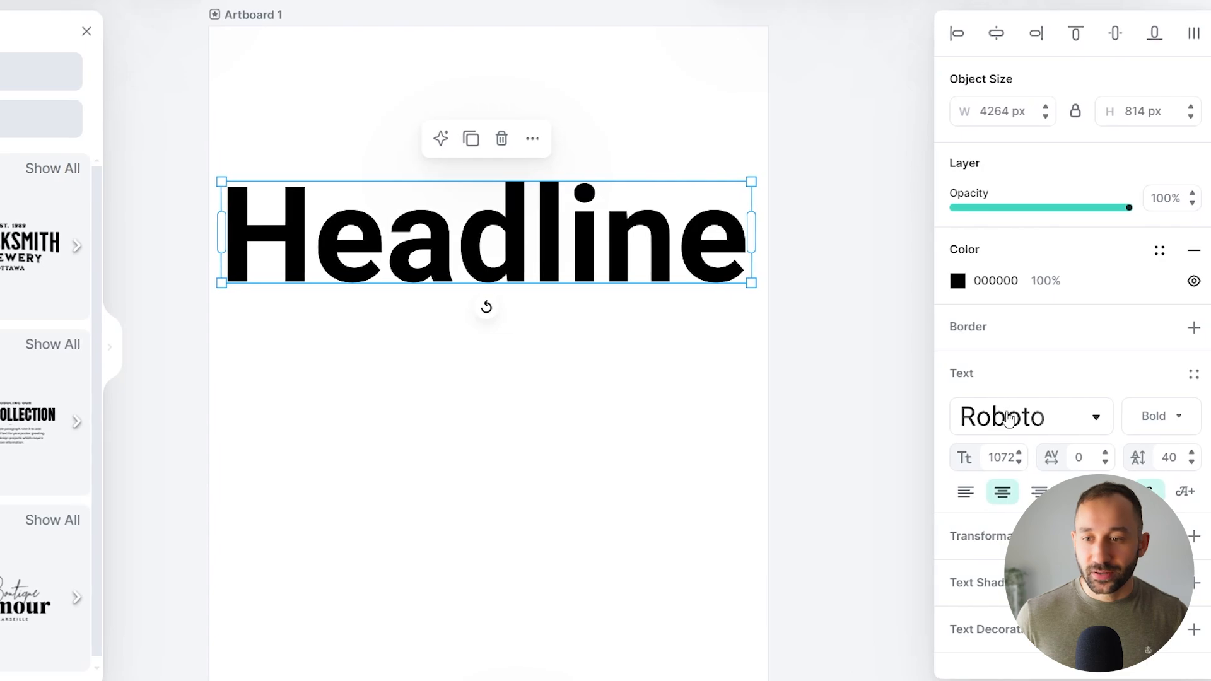
Change the headline's typeface to Sunny Drop and enlarge the text to about 4381 px wide
click(1011, 421)
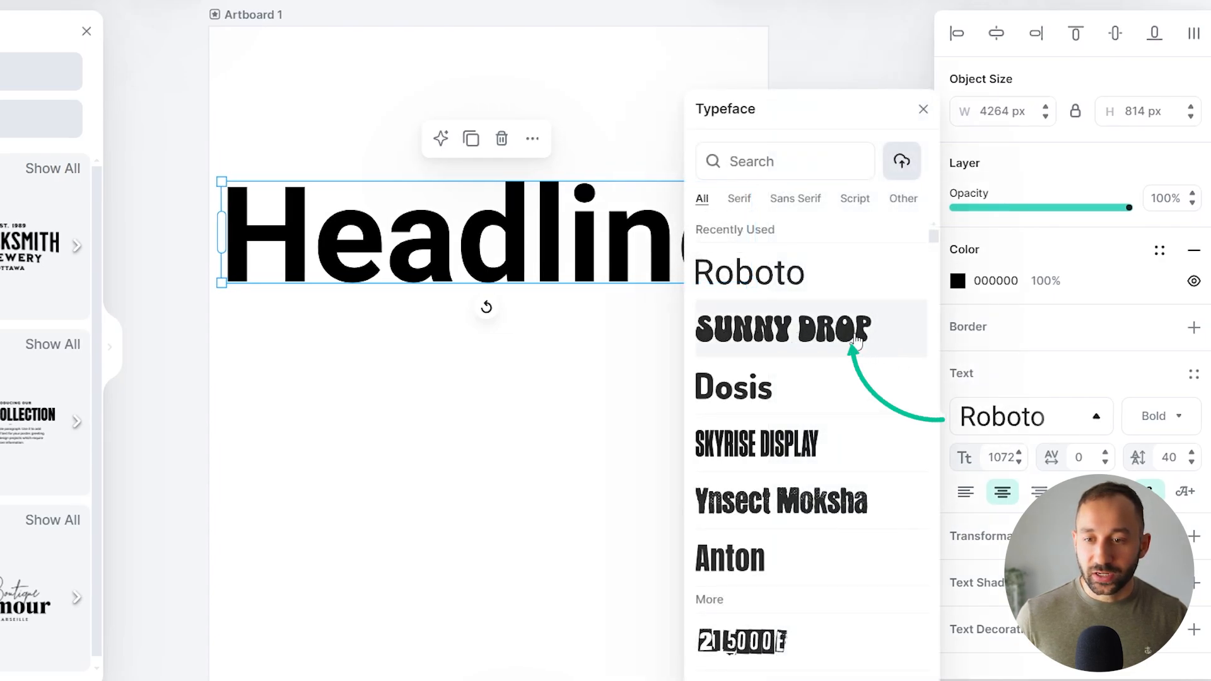
click(857, 341)
click(578, 327)
click(610, 247)
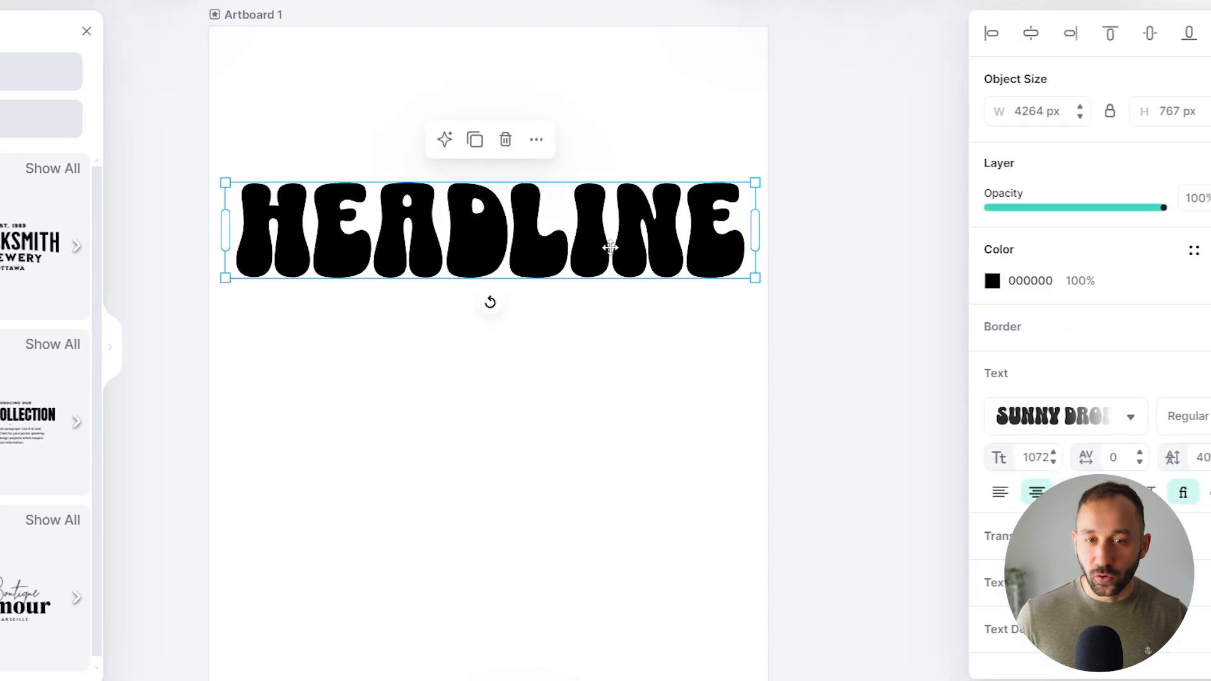
drag(754, 278, 705, 257)
Replace the headline text with GROOVY, MAMA and VIBES on three separate lines
double_click(614, 242)
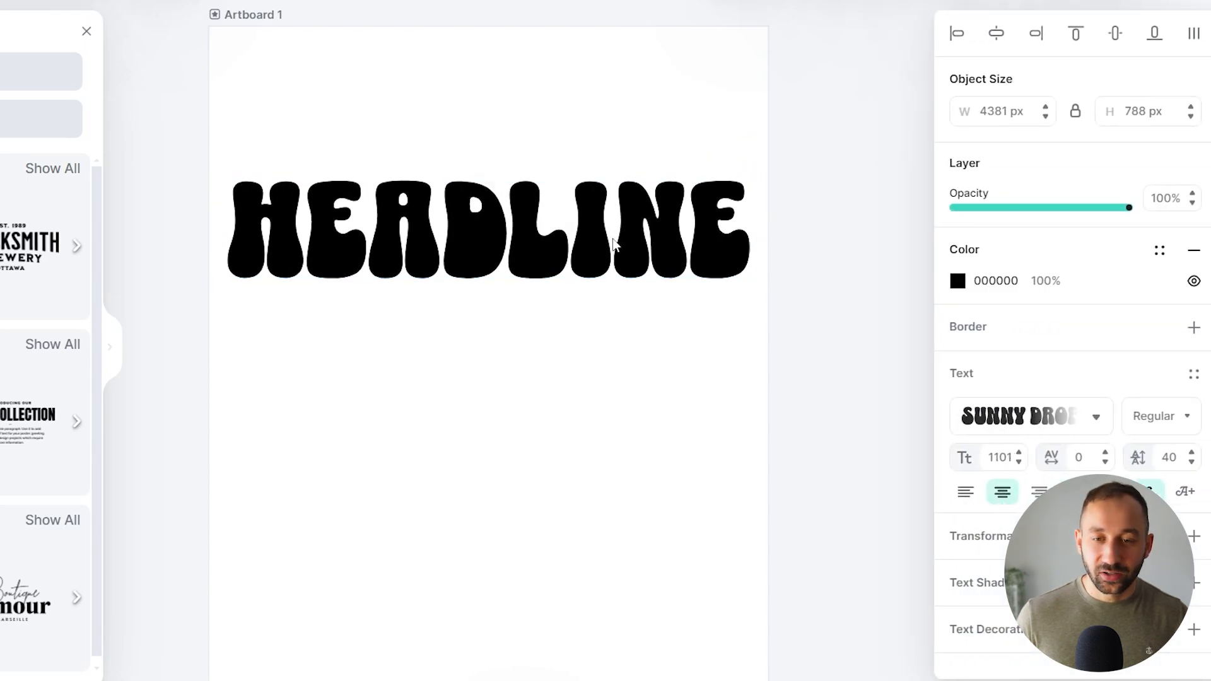
click(618, 245)
double_click(619, 247)
key(ctrl+a)
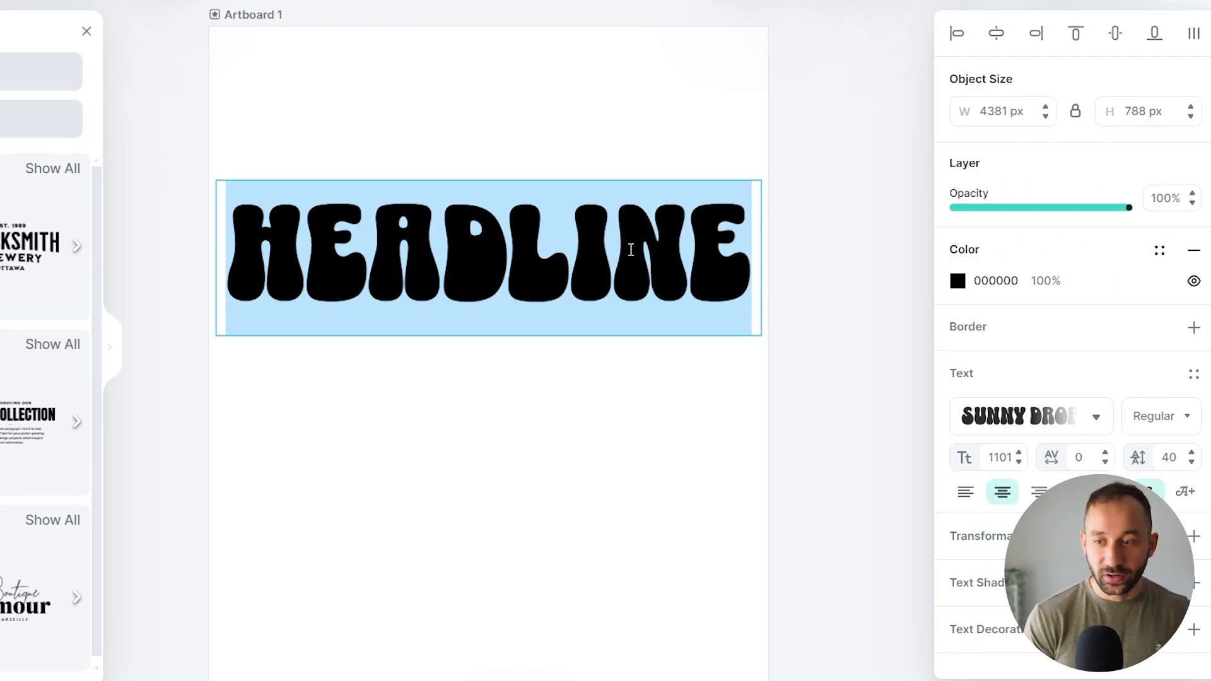
text(G)
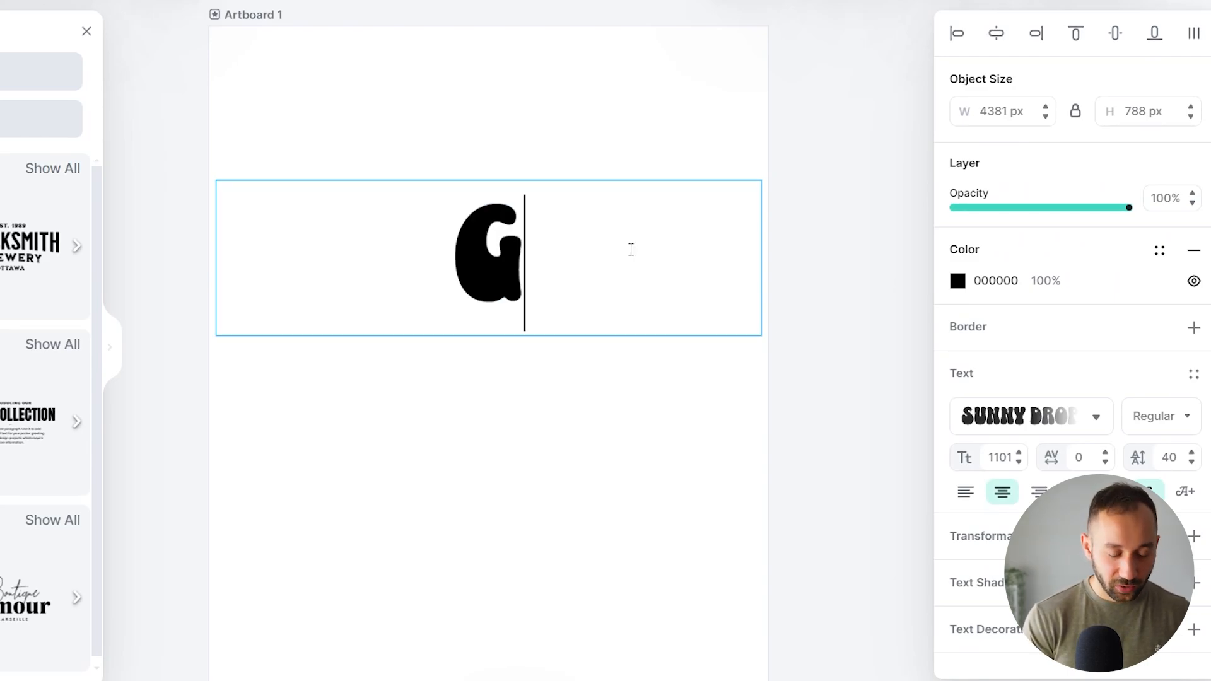
text(ROOVY)
key(Return)
text(MAMA)
key(Return)
text(VIBES)
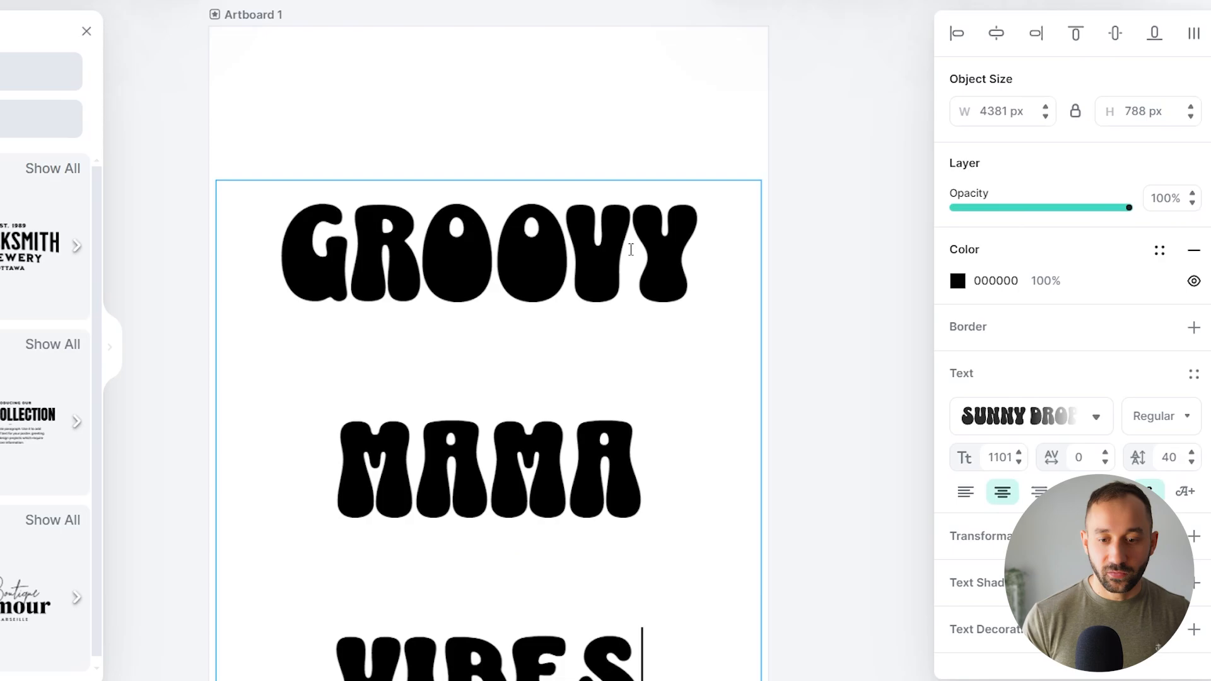
click(852, 116)
key(Escape)
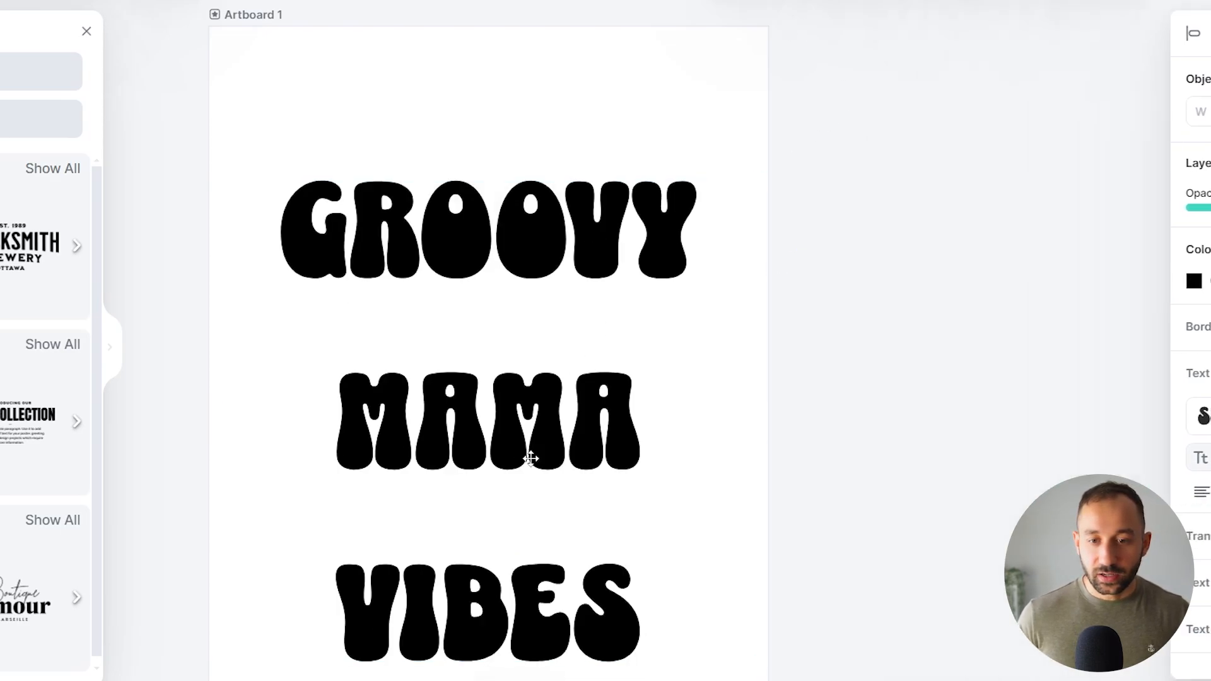
Set the line height of the three-line text to -14
click(532, 241)
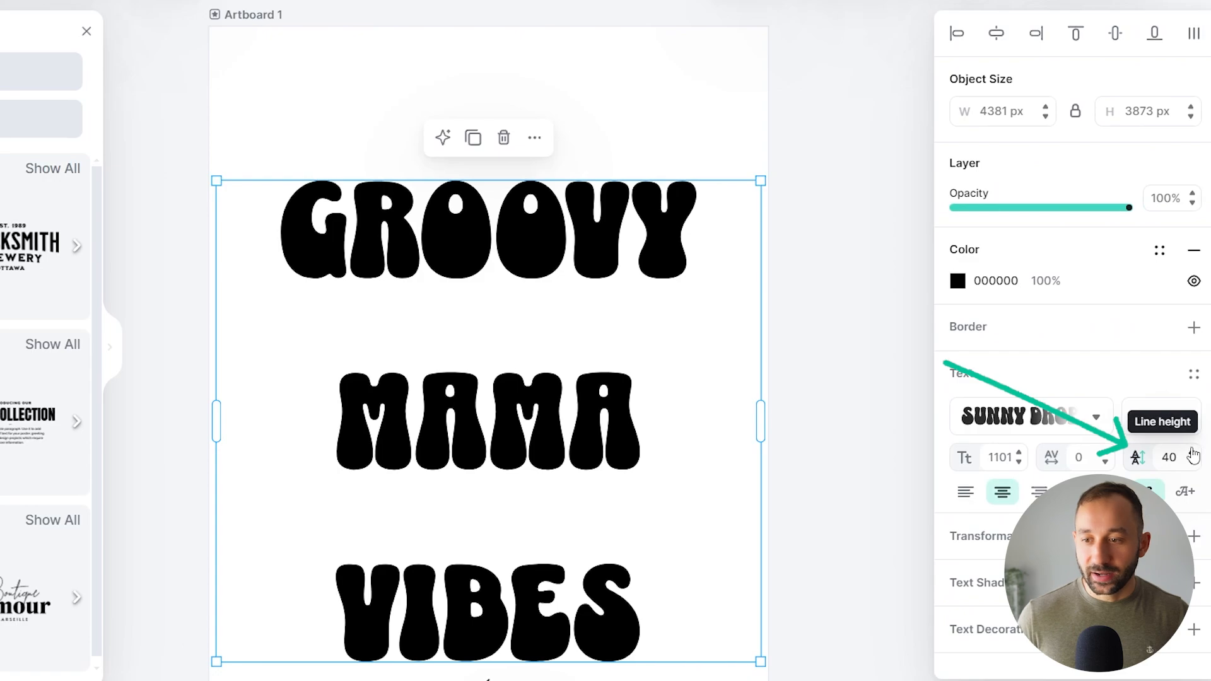
shift+click(1191, 451)
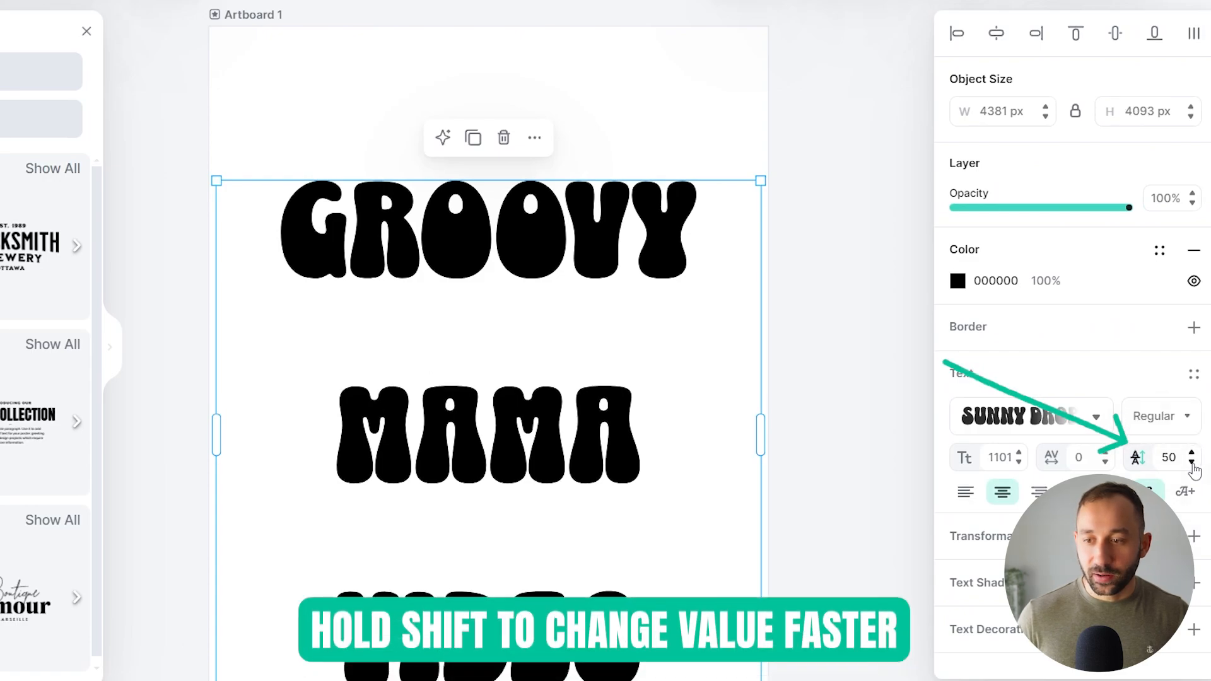
shift+click(1191, 463)
shift+click(1192, 464)
shift+click(1191, 463)
shift+click(1192, 463)
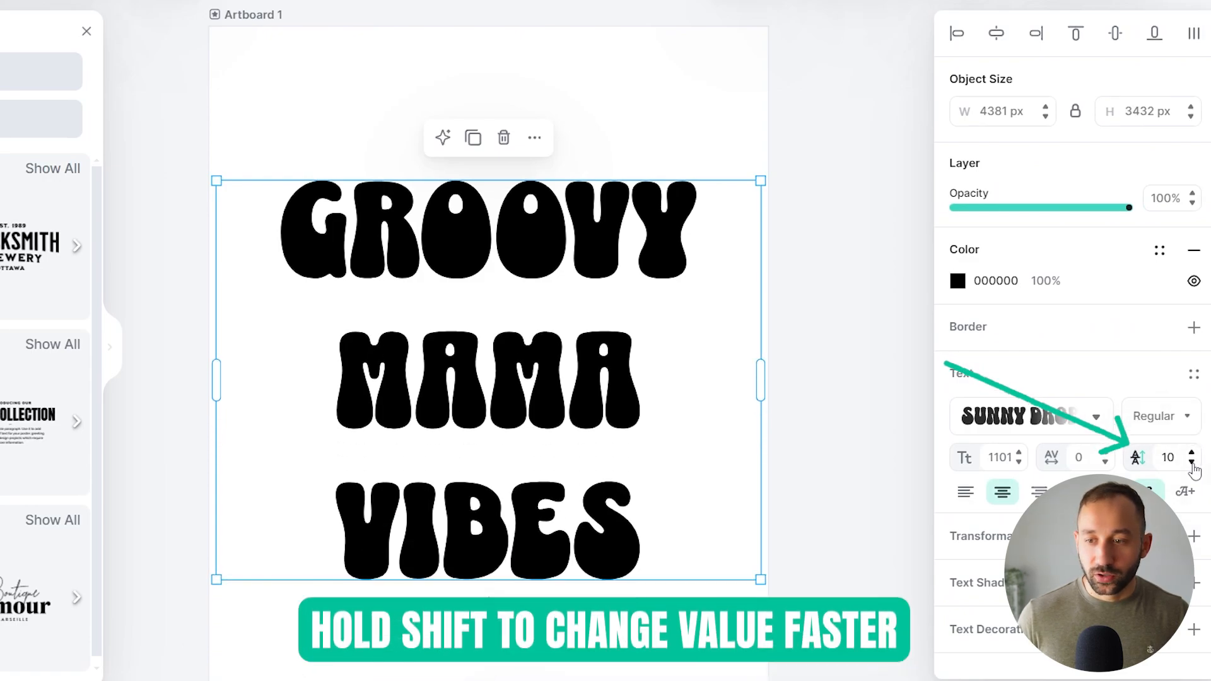
shift+click(1192, 464)
shift+click(1192, 463)
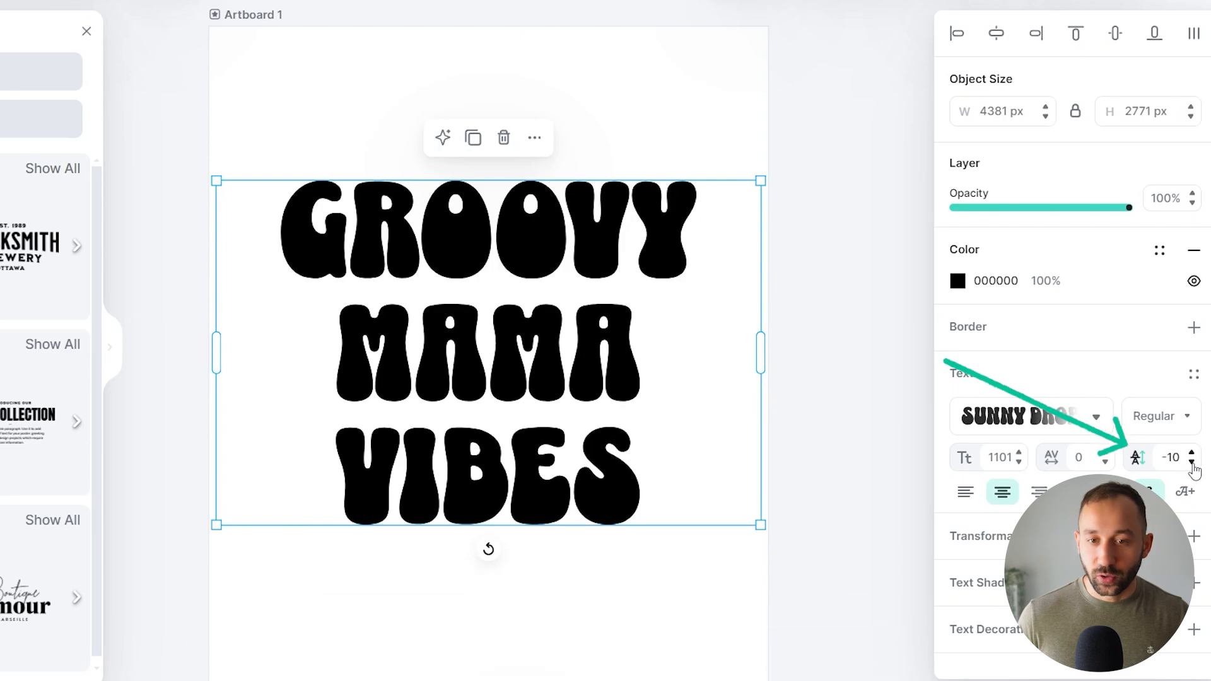
shift+click(1192, 464)
click(1191, 453)
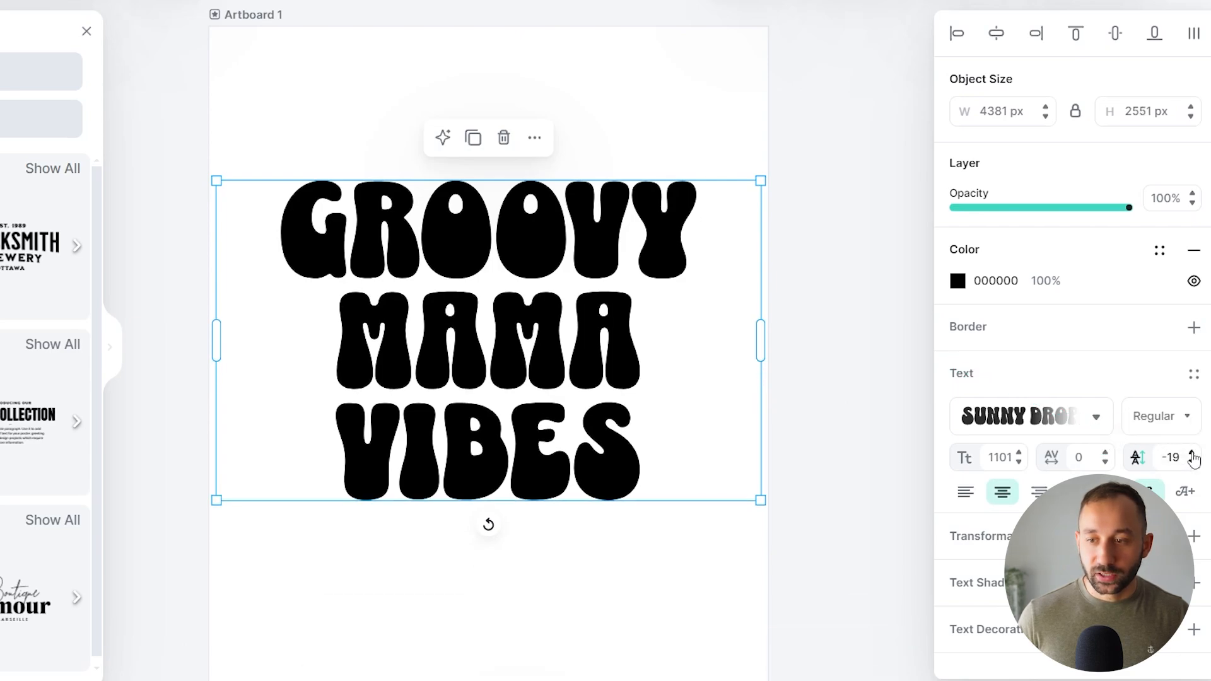
click(1191, 453)
click(1191, 453)
click(1191, 453)
click(1191, 453)
click(1191, 453)
Increase the font size of the three-line text to 1193
shift+click(1020, 453)
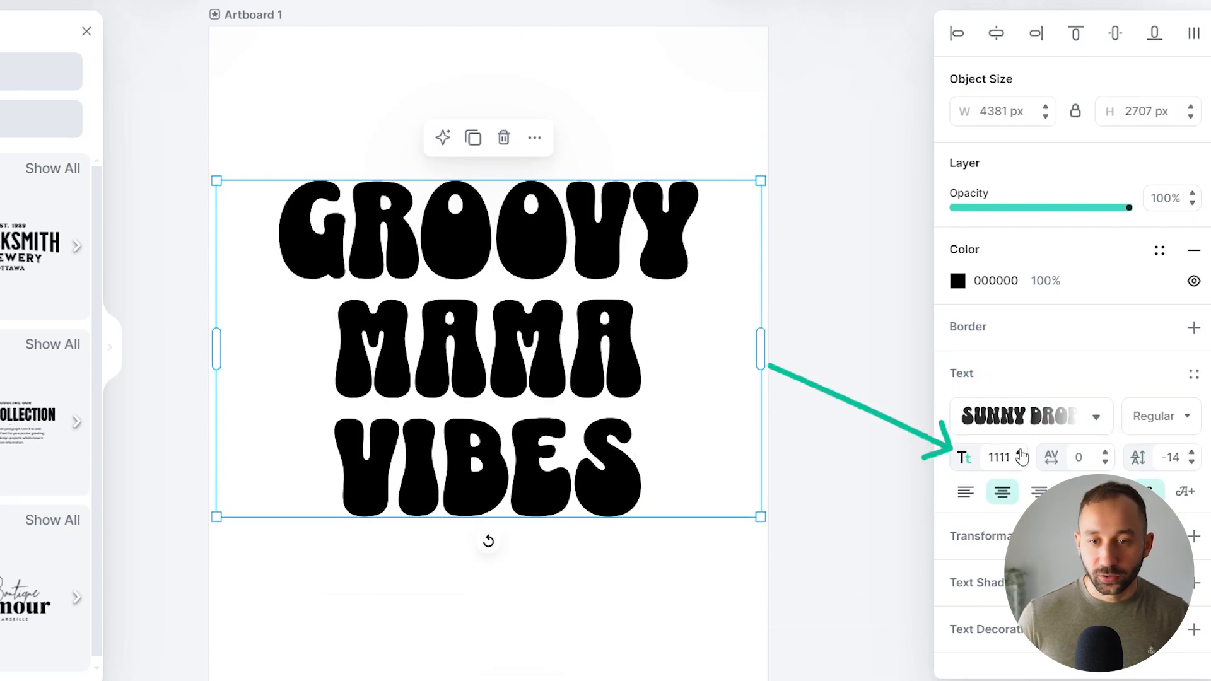
click(1019, 452)
click(1020, 453)
shift+click(1020, 452)
shift+click(1020, 453)
shift+click(1019, 453)
shift+click(1020, 453)
shift+click(1020, 453)
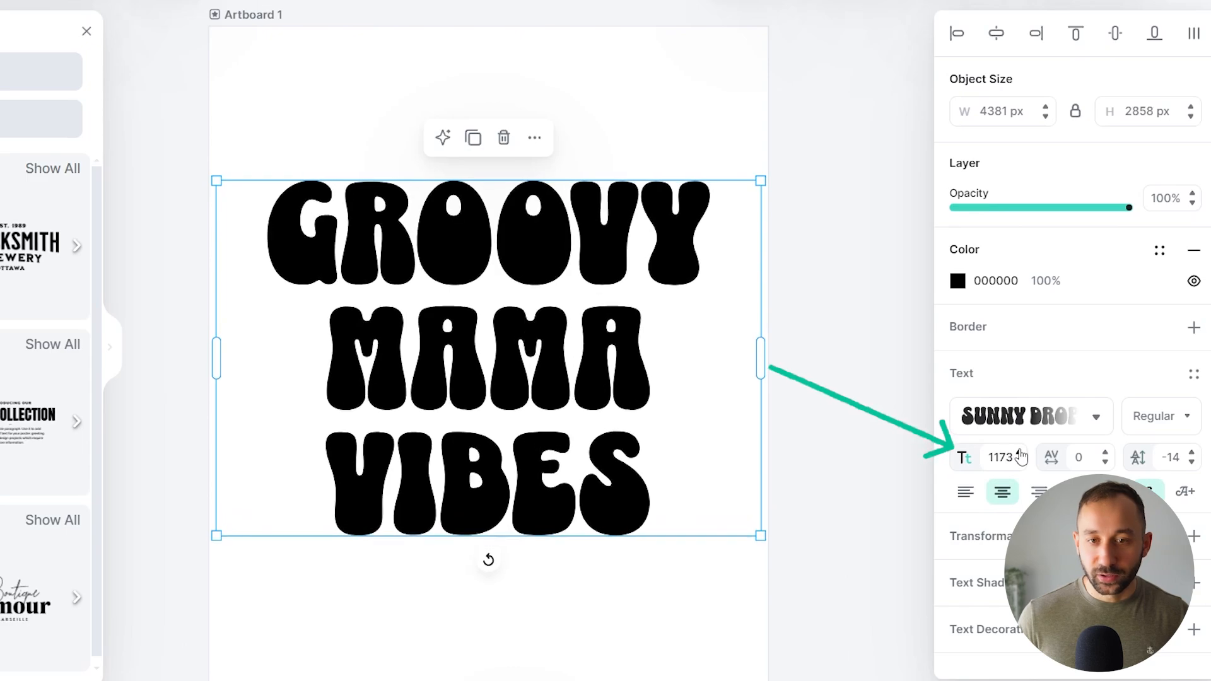
shift+click(1020, 452)
shift+click(1020, 453)
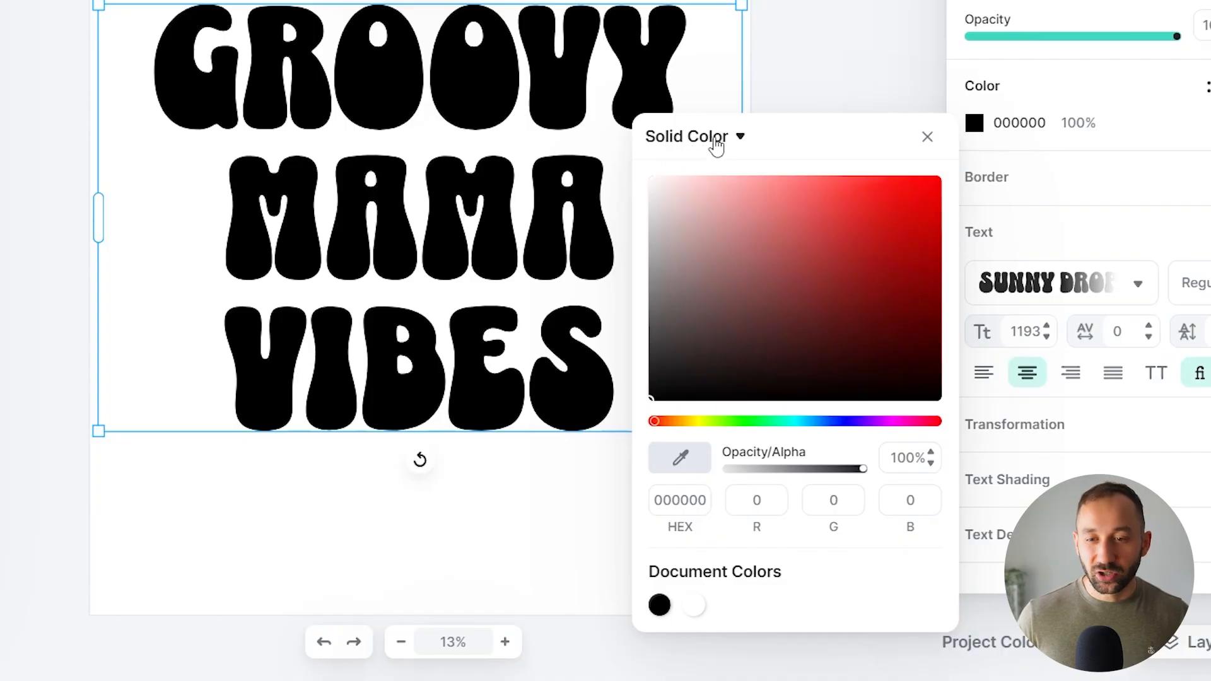
Switch the text's fill to a linear gradient and color its first stop pink, ff90b0
click(739, 138)
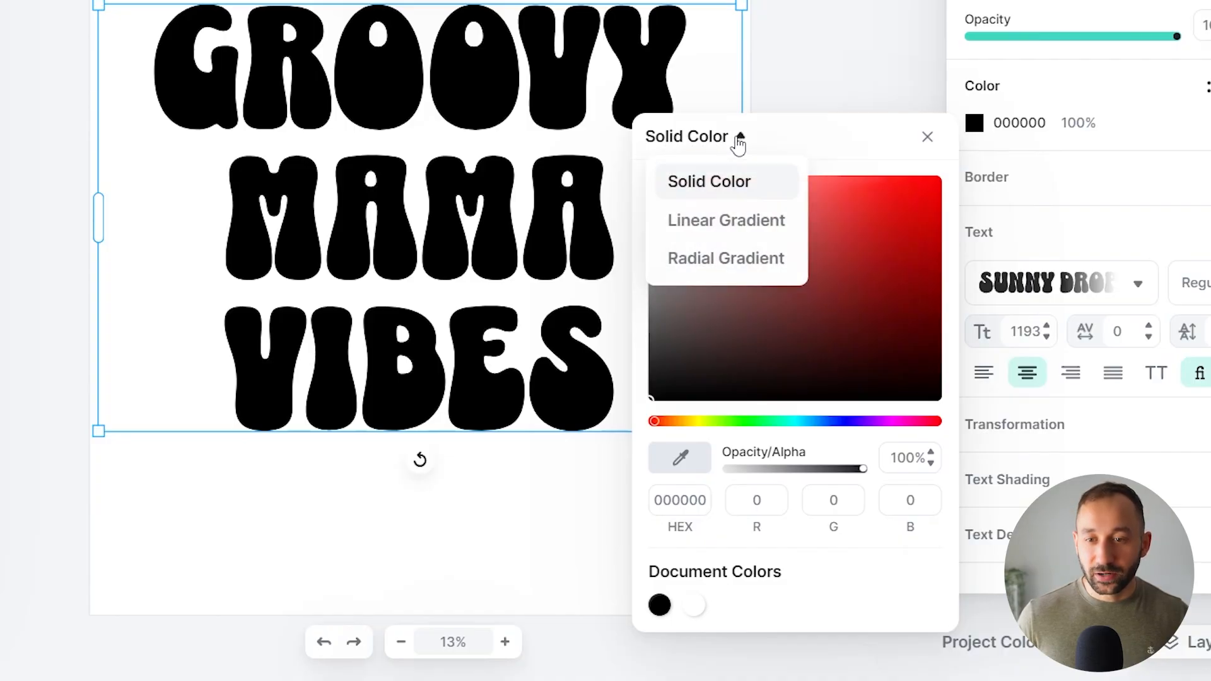
click(733, 228)
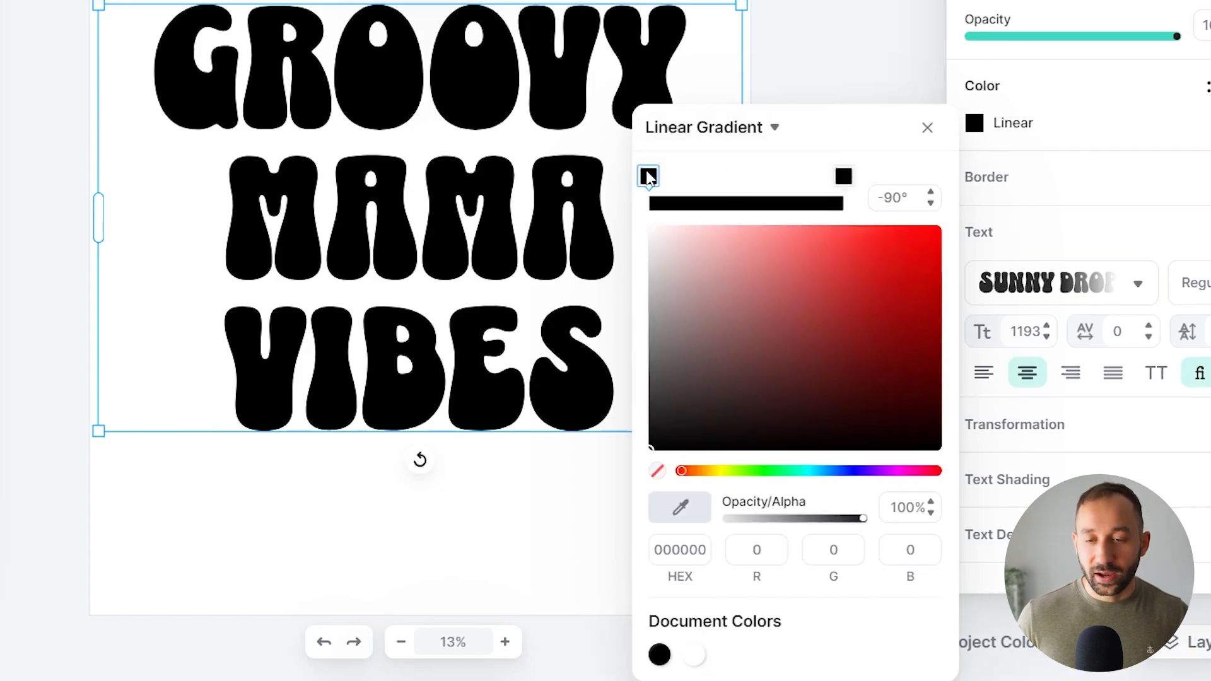
click(844, 176)
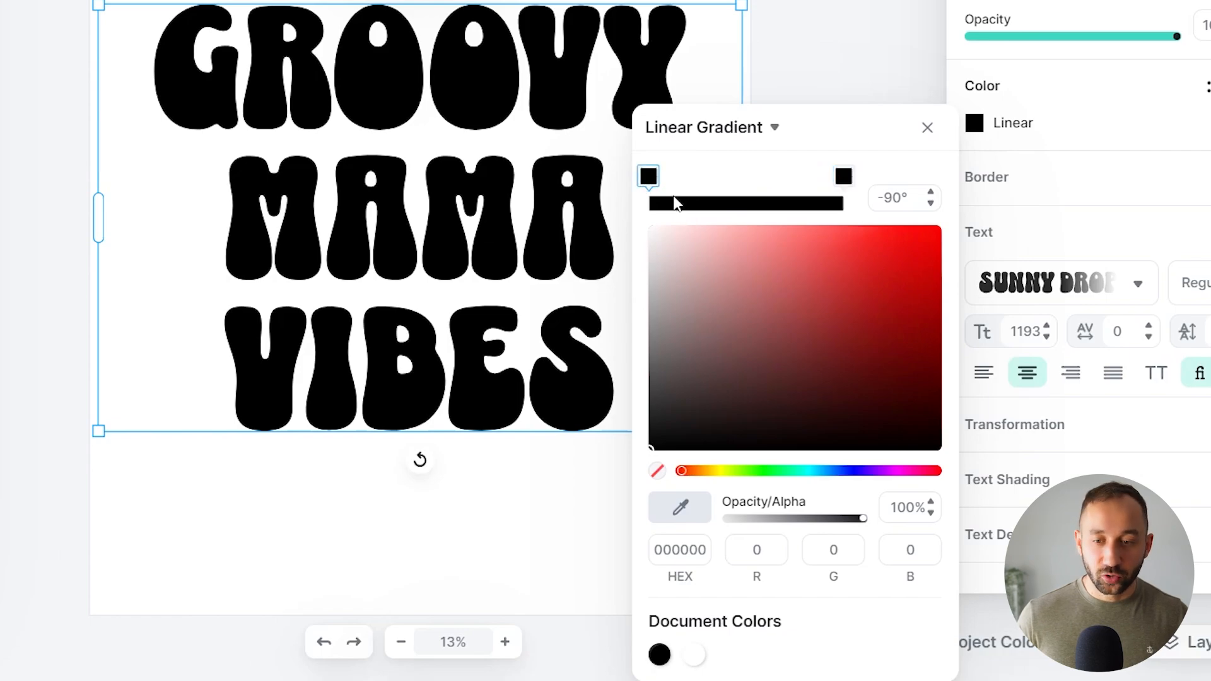
drag(913, 474, 937, 471)
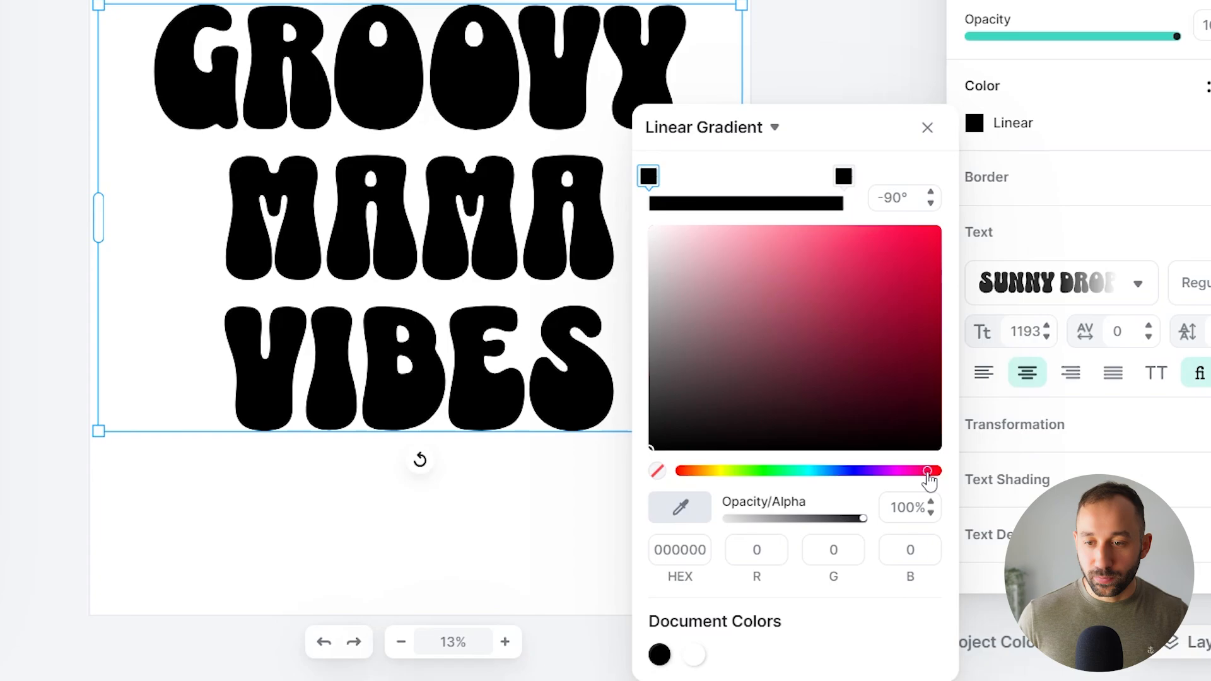
drag(862, 321, 781, 231)
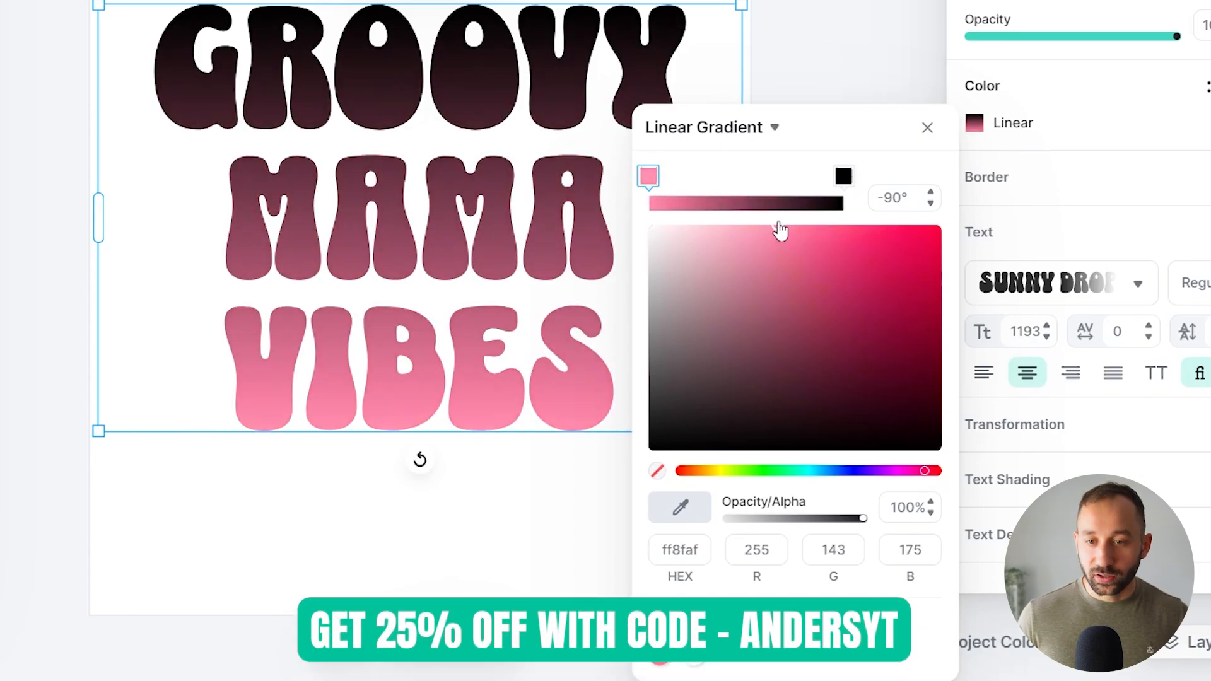
Add a stop in the middle of the gradient and color it warm yellow, f3d78a
click(747, 204)
mouse_move(743, 471)
mouse_down()
mouse_move(704, 473)
mouse_move(721, 477)
mouse_up()
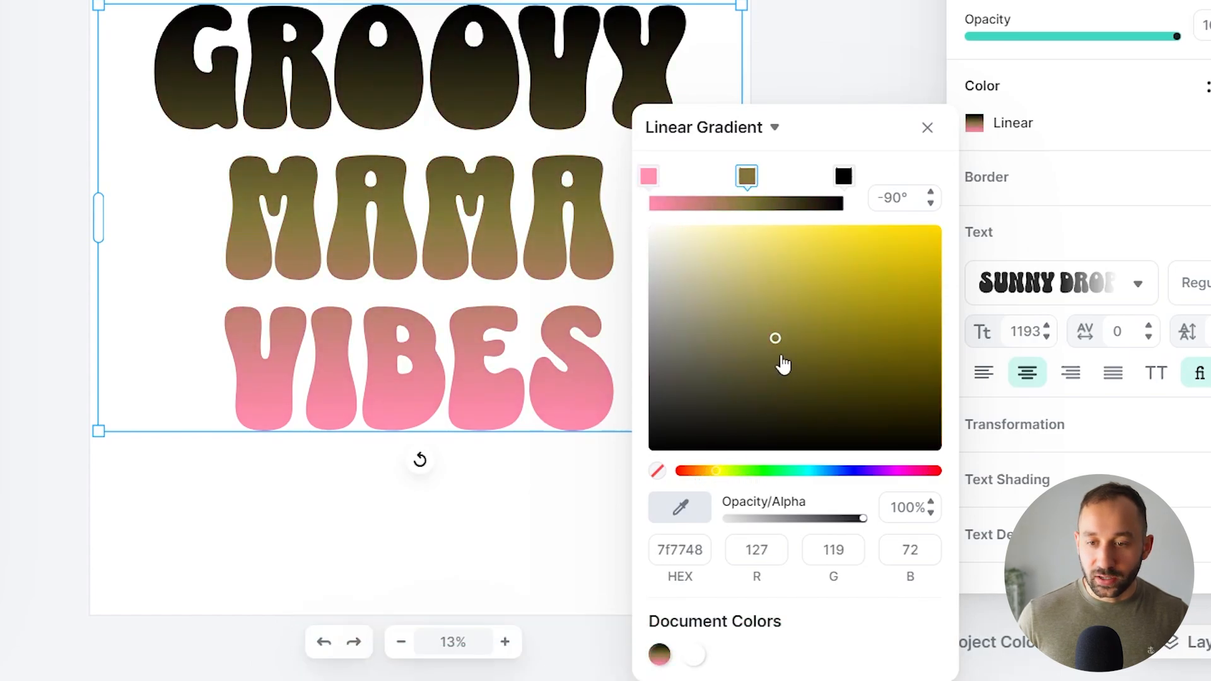
drag(782, 365, 782, 237)
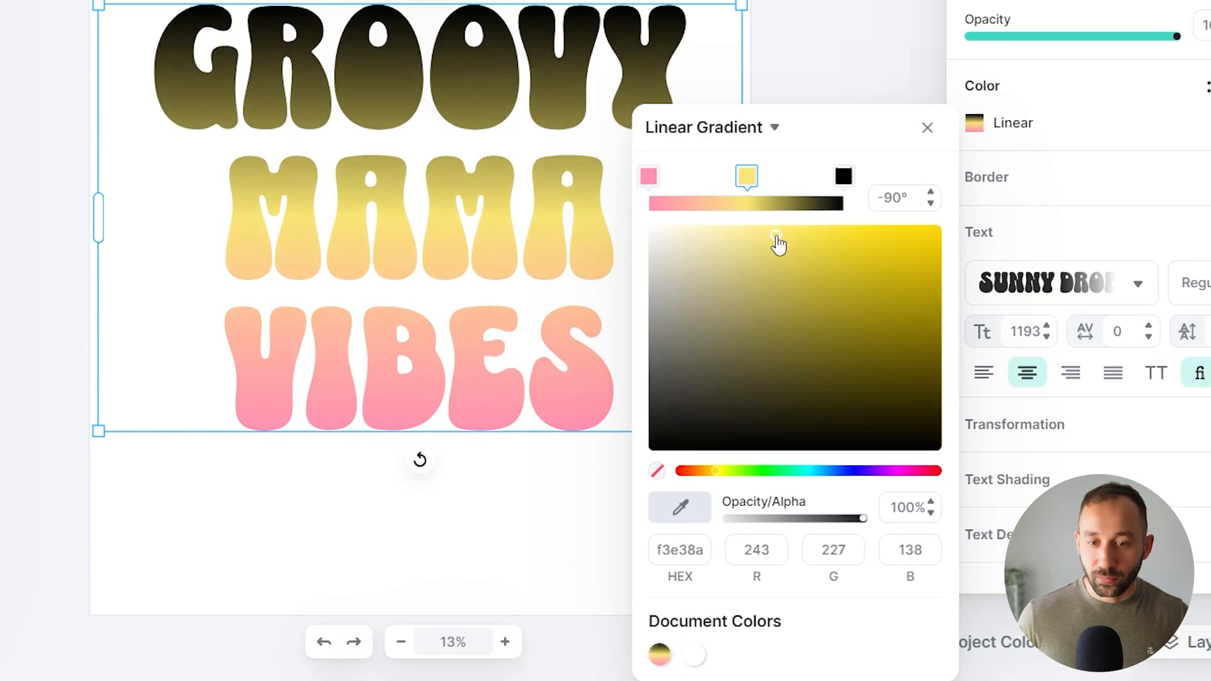
drag(719, 478, 716, 478)
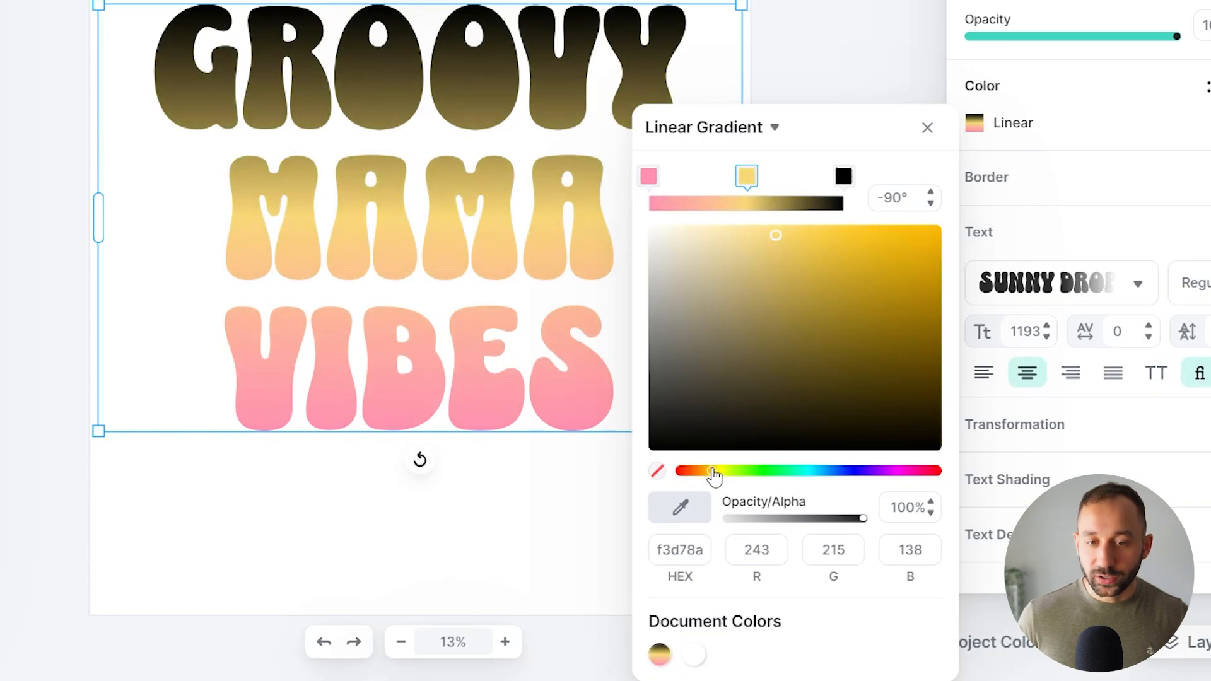
Color the last stop of the text's gradient with the same pink as the first stop, ff90b0
click(647, 177)
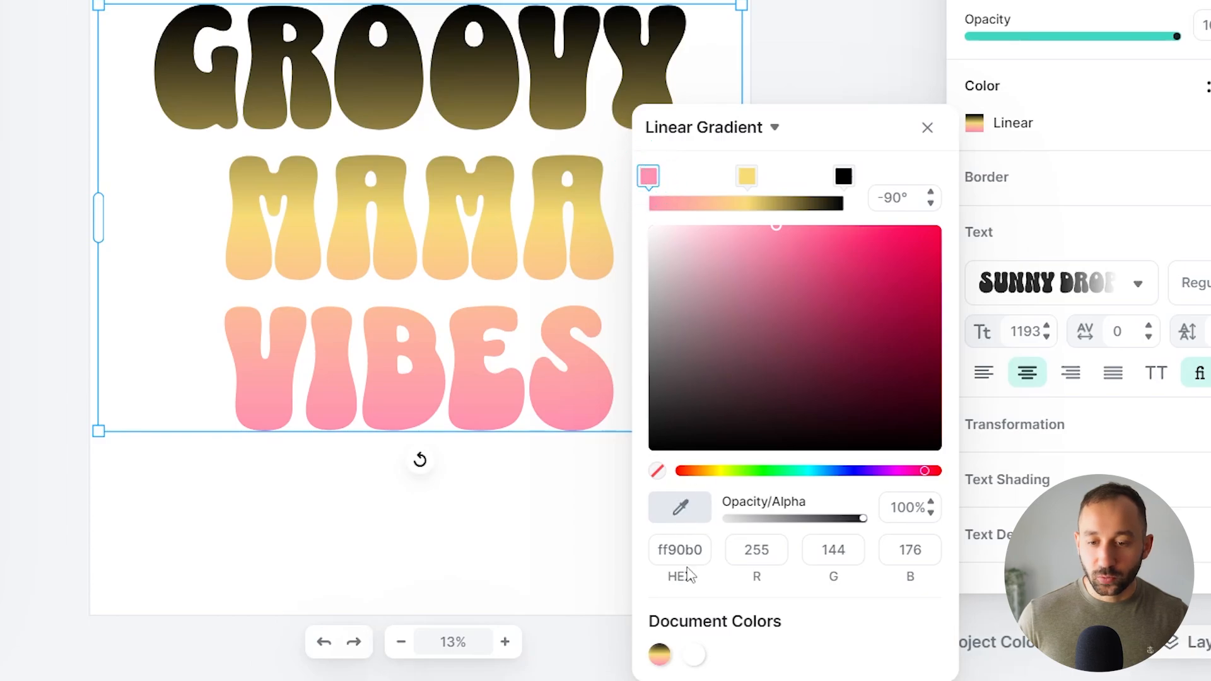
click(843, 177)
key(Return)
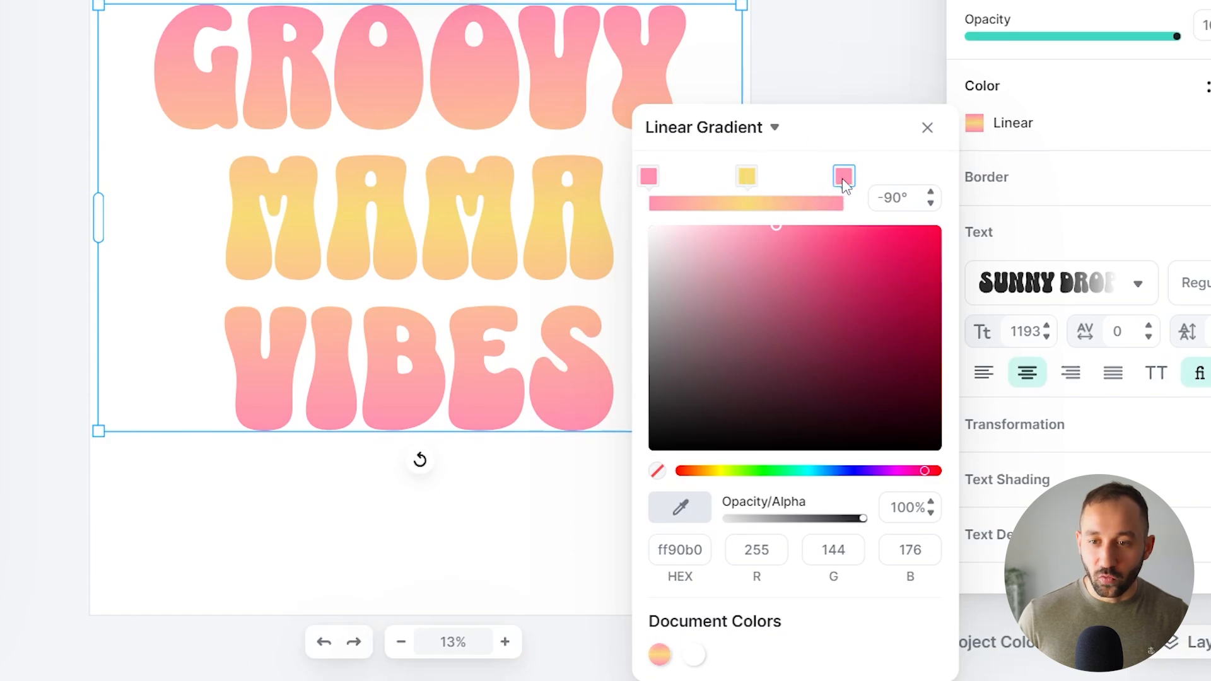
Set the angle of the text's linear gradient to -140°
click(744, 178)
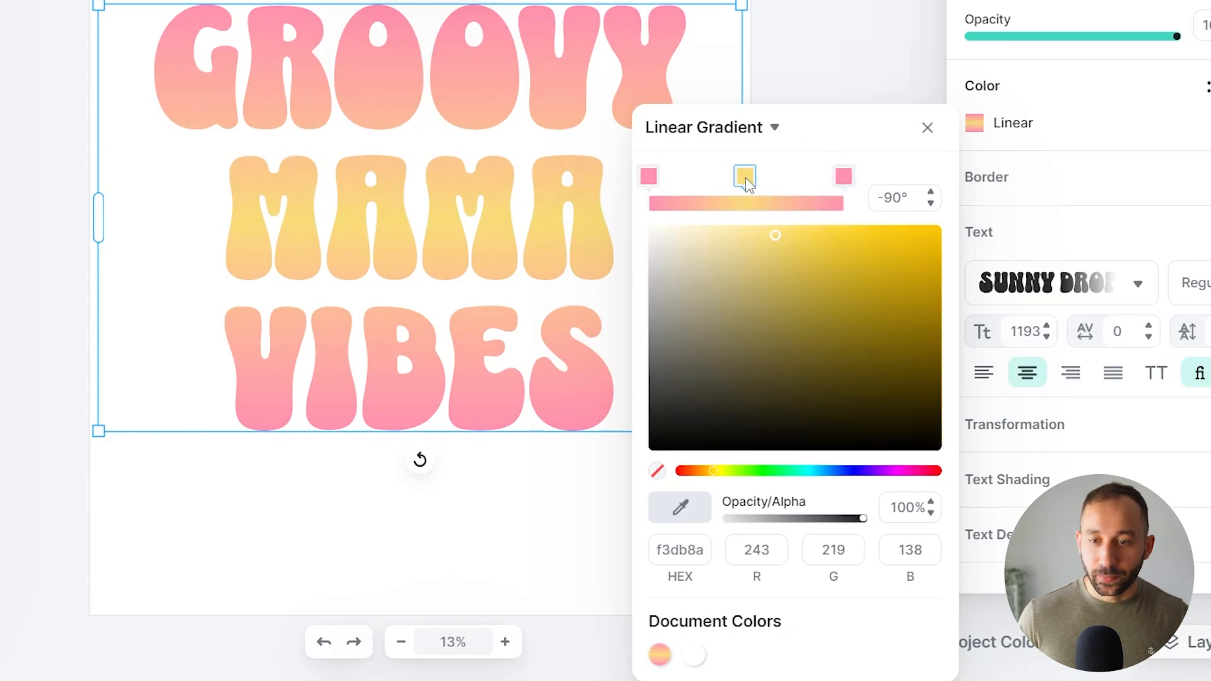
click(931, 192)
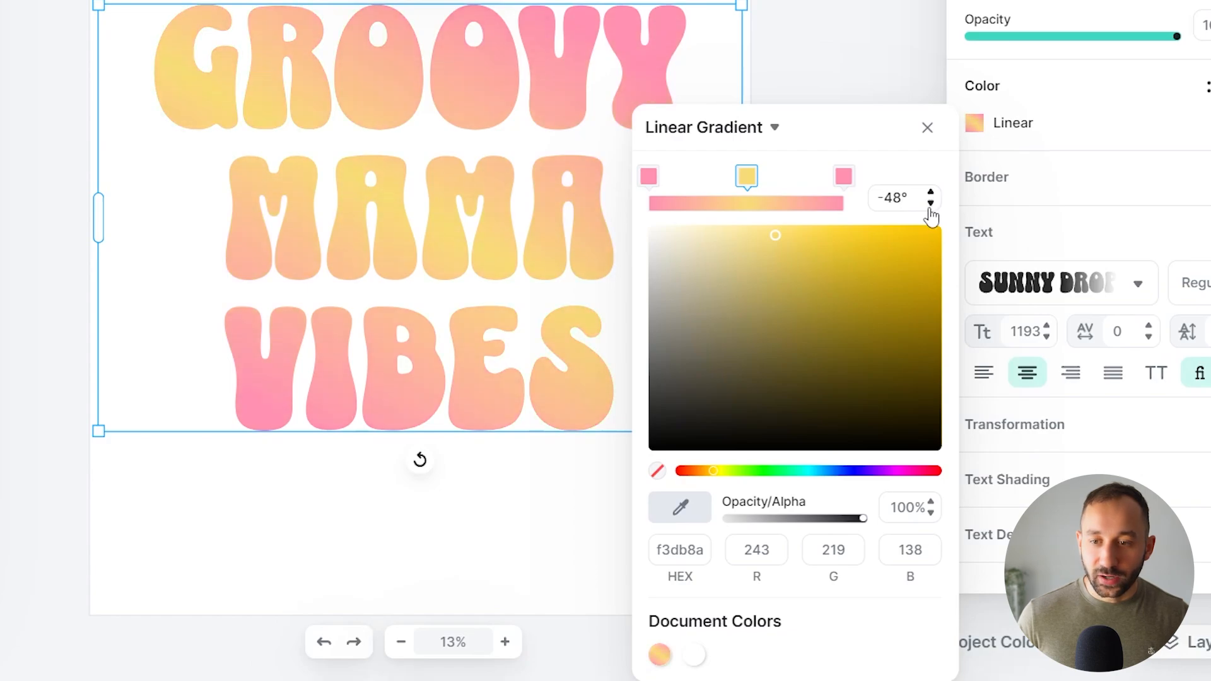
click(930, 203)
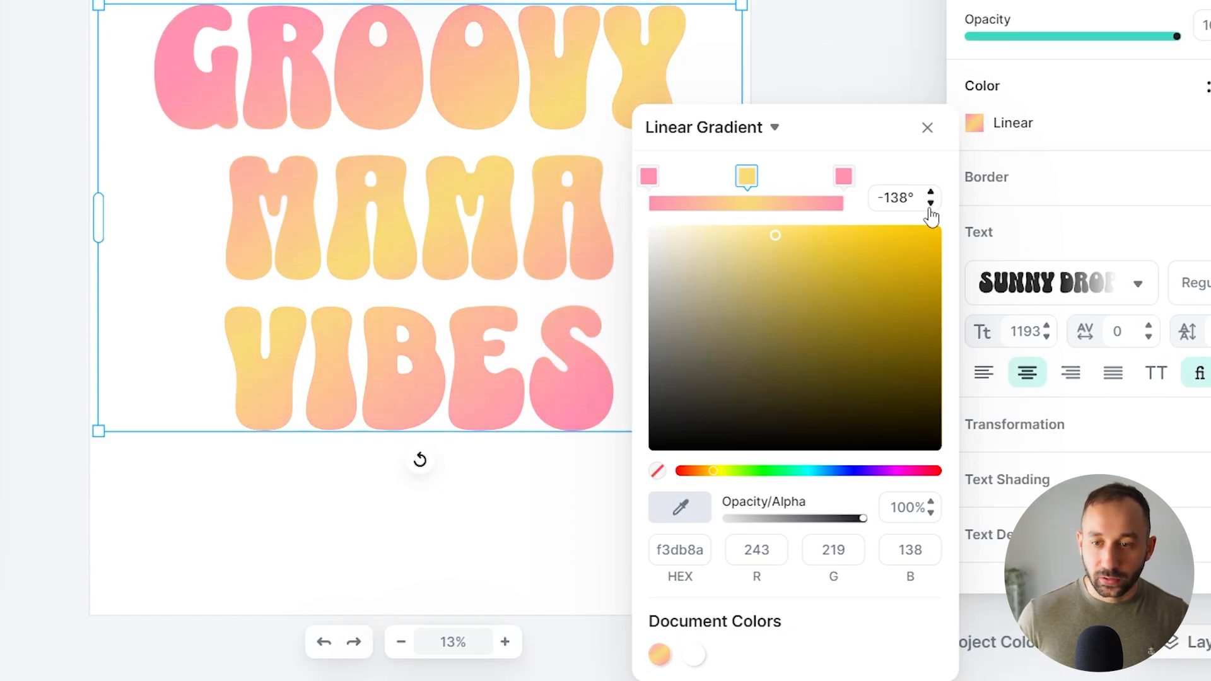
click(930, 203)
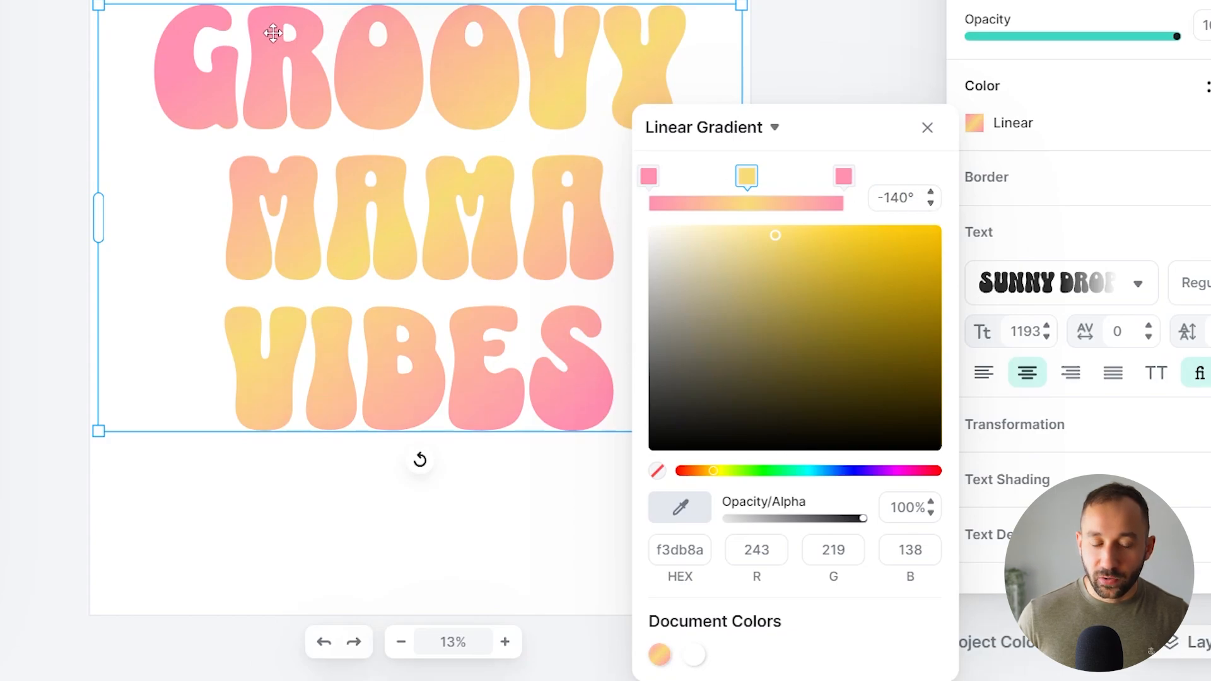
Close the gradient settings and reposition the three-line text on the artboard
click(641, 6)
drag(648, 96, 649, 90)
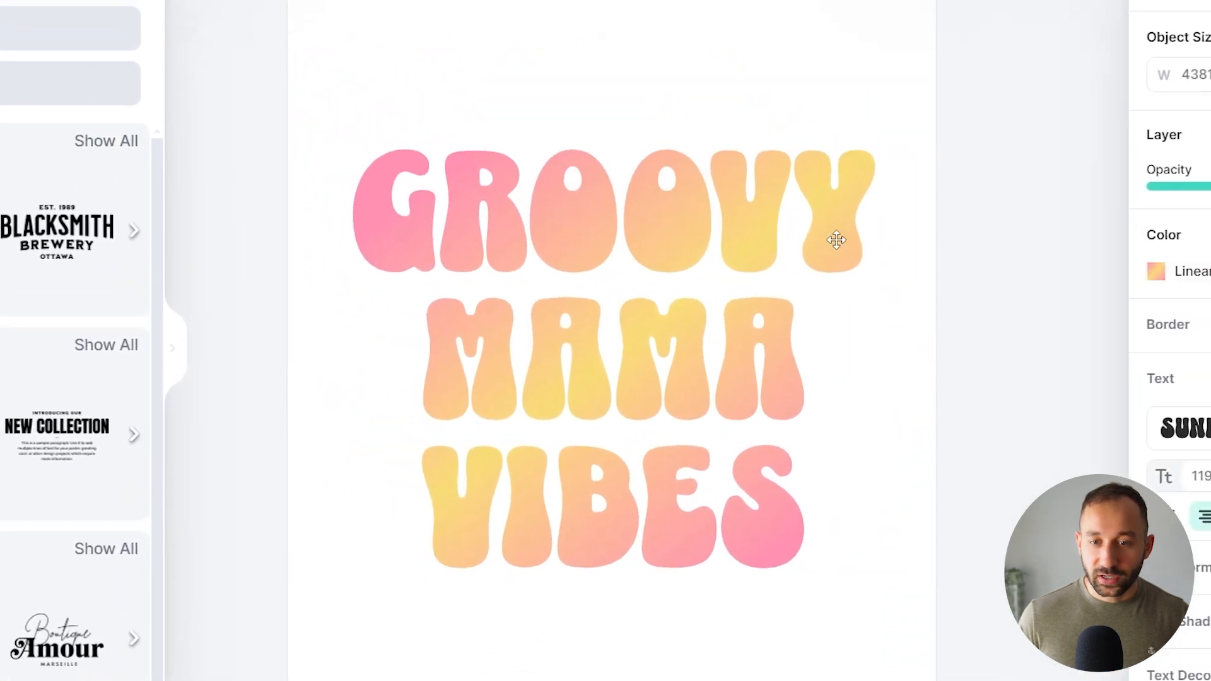
drag(836, 240, 834, 242)
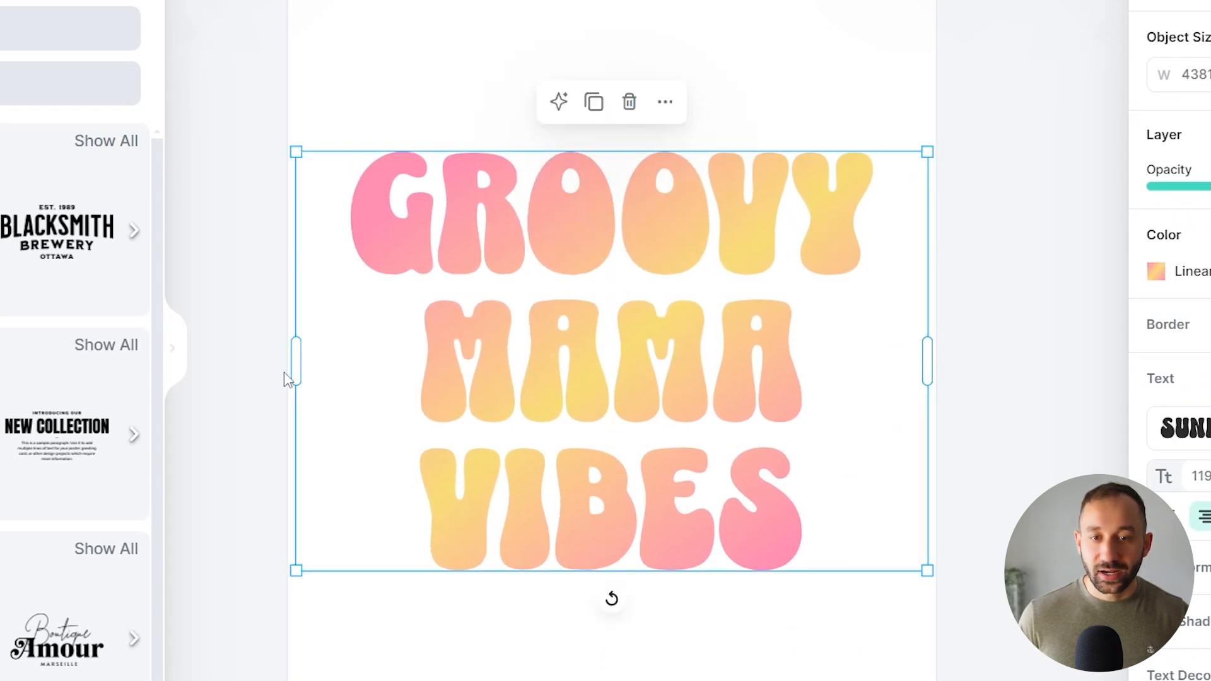
click(813, 103)
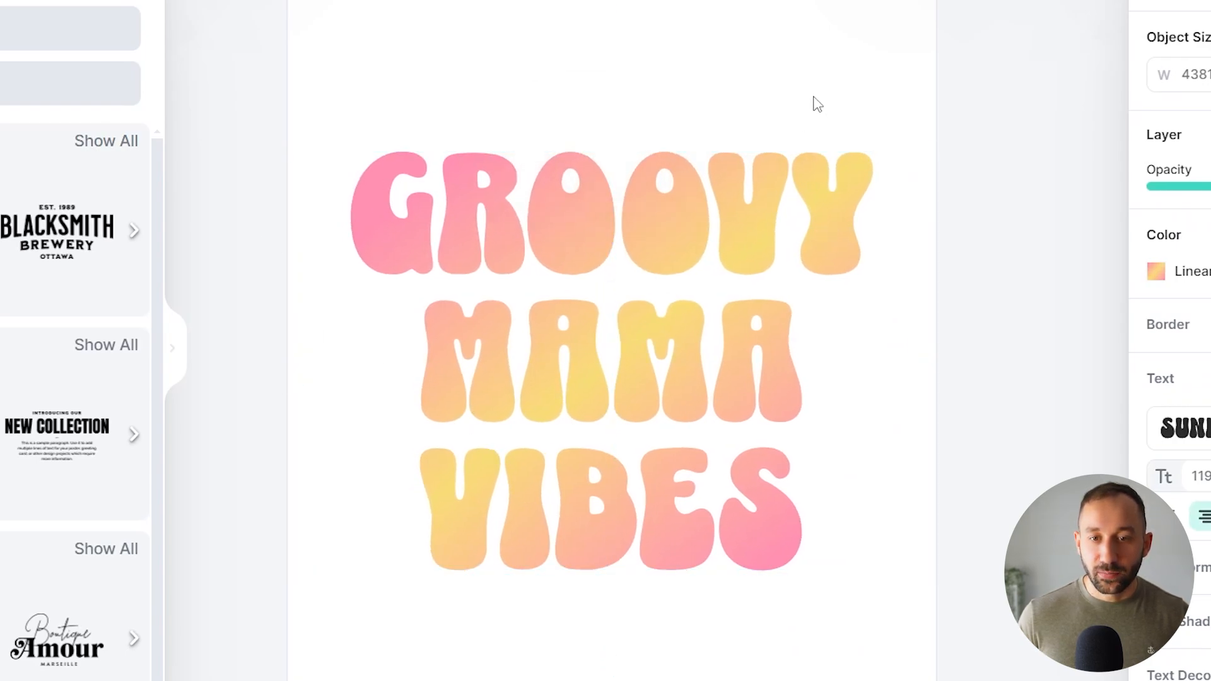
Draft a color style named "Summer vibes" in My Brand Kit from the text's gradient, then discard it without adding it
click(780, 179)
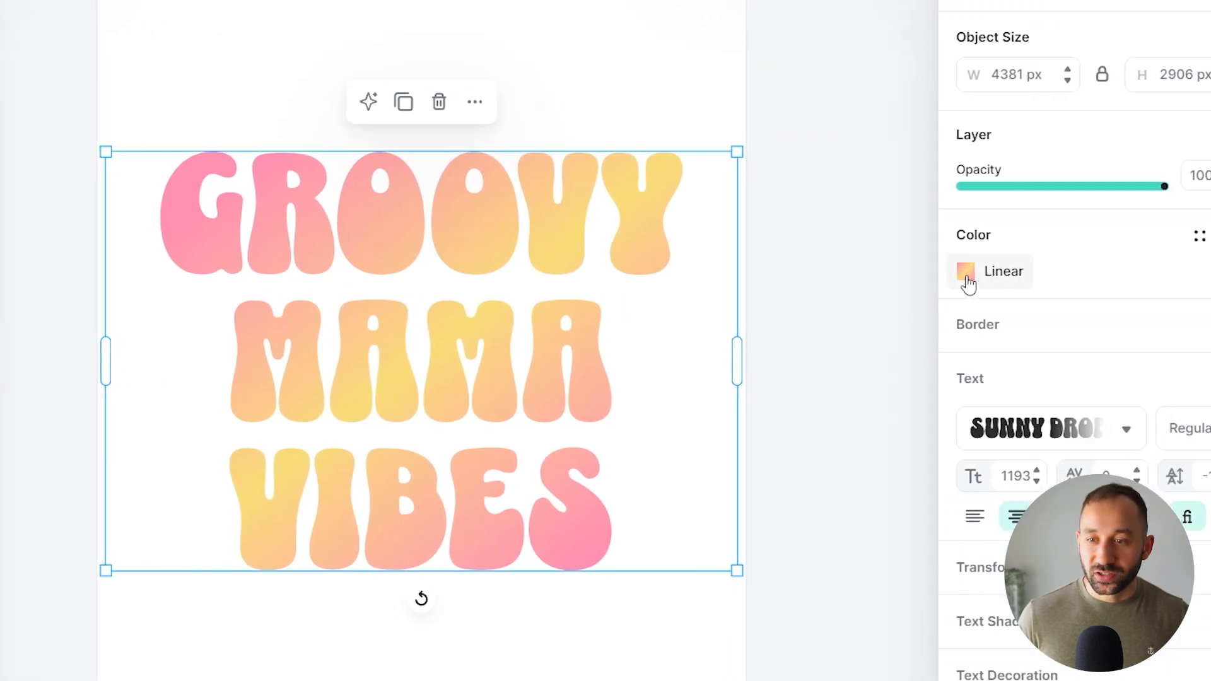
click(1157, 272)
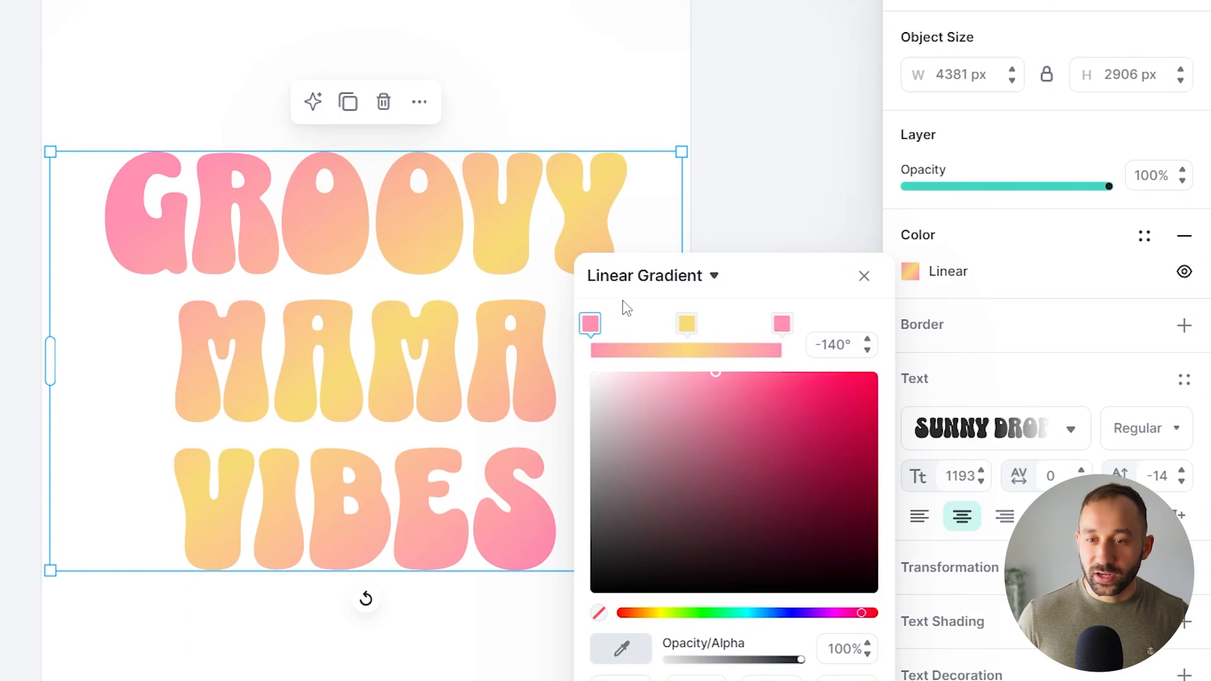
click(1017, 253)
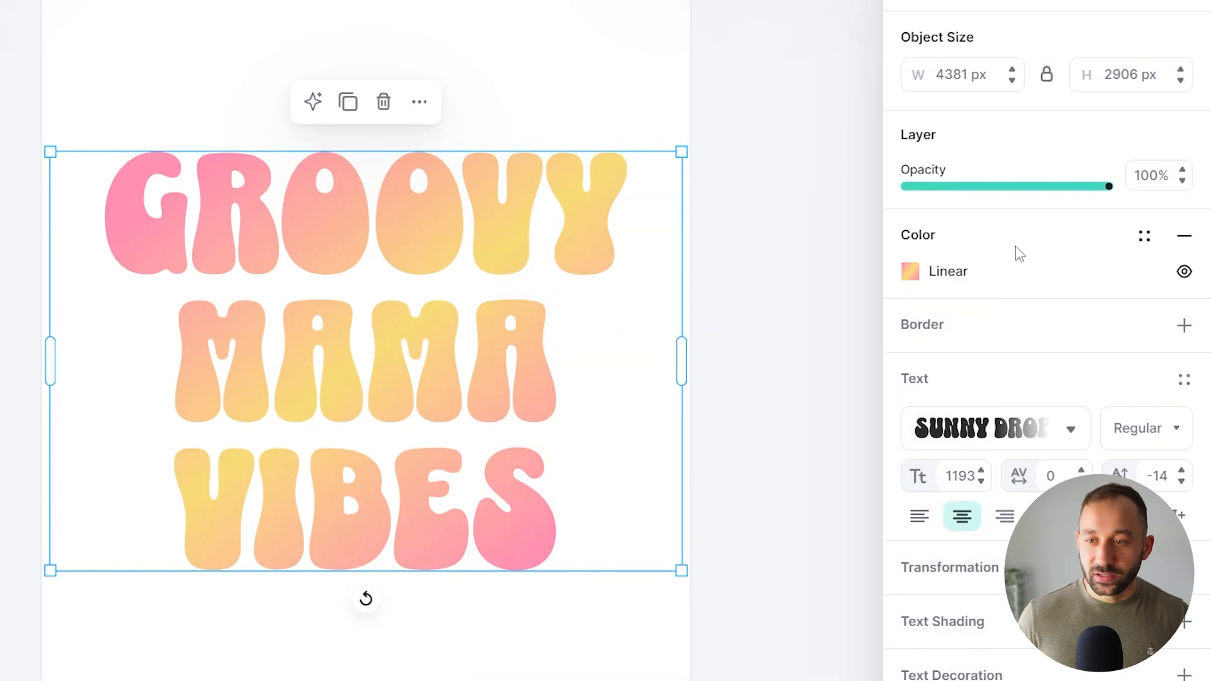
click(1143, 237)
click(1125, 292)
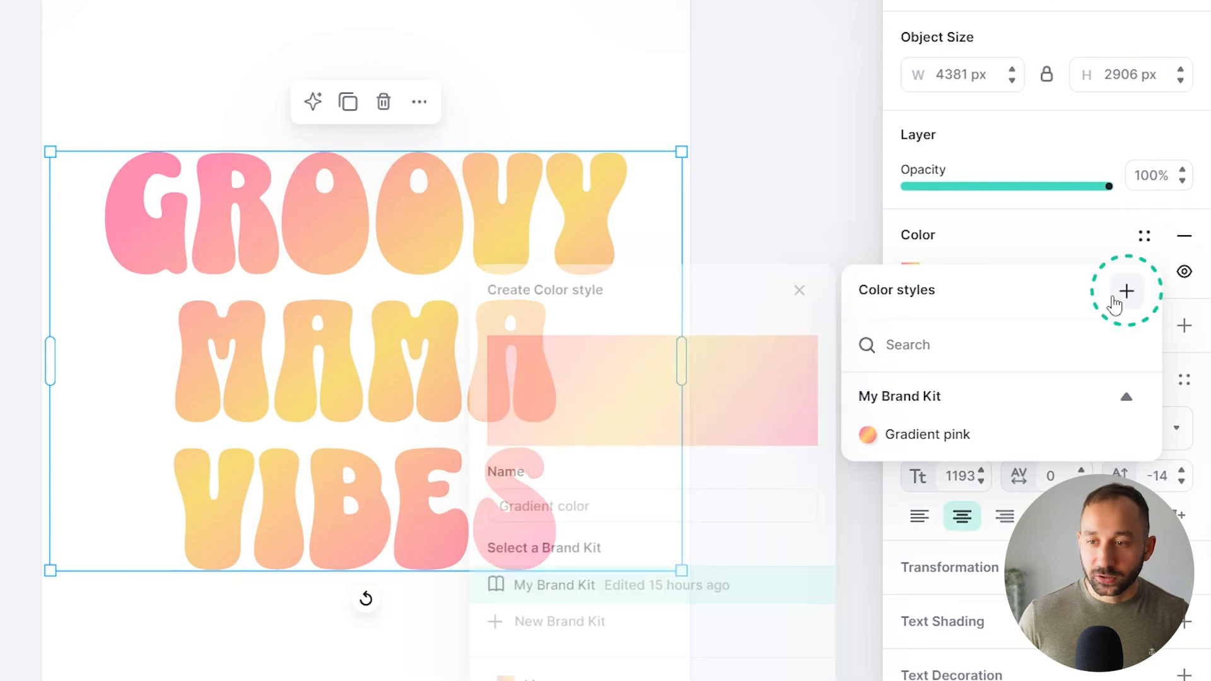
click(618, 506)
key(ctrl+a)
text(Su)
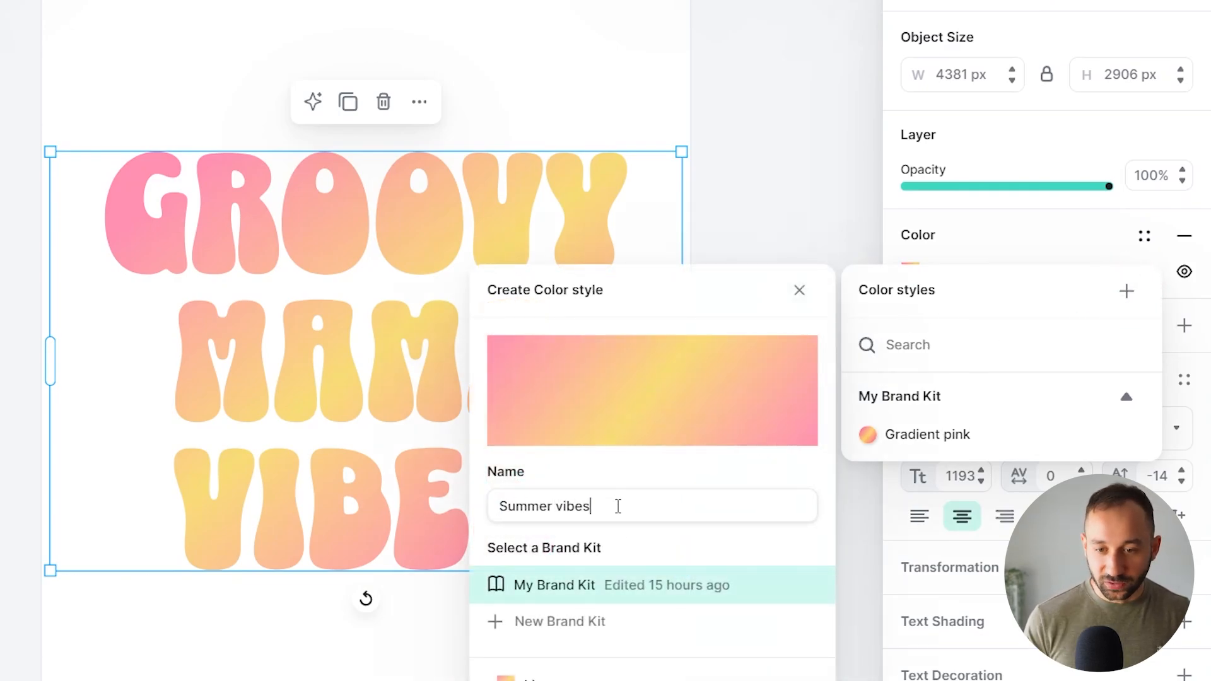
scroll(730, 618, down, 3)
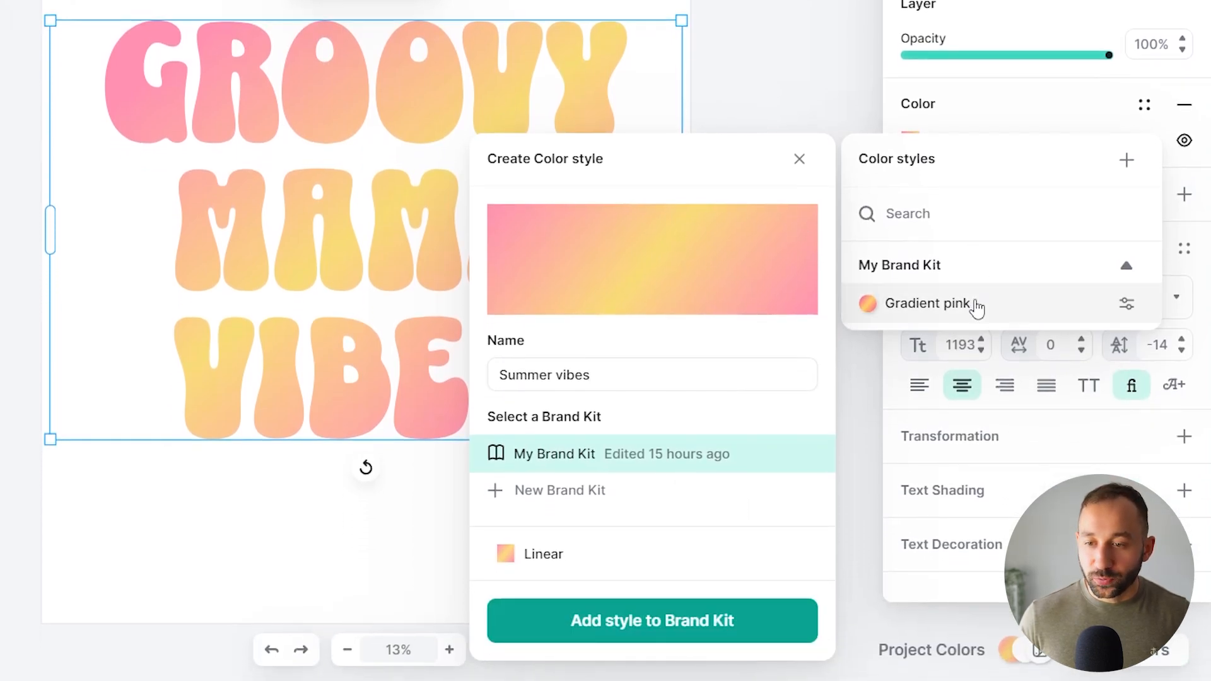
click(799, 159)
click(732, 144)
key(Escape)
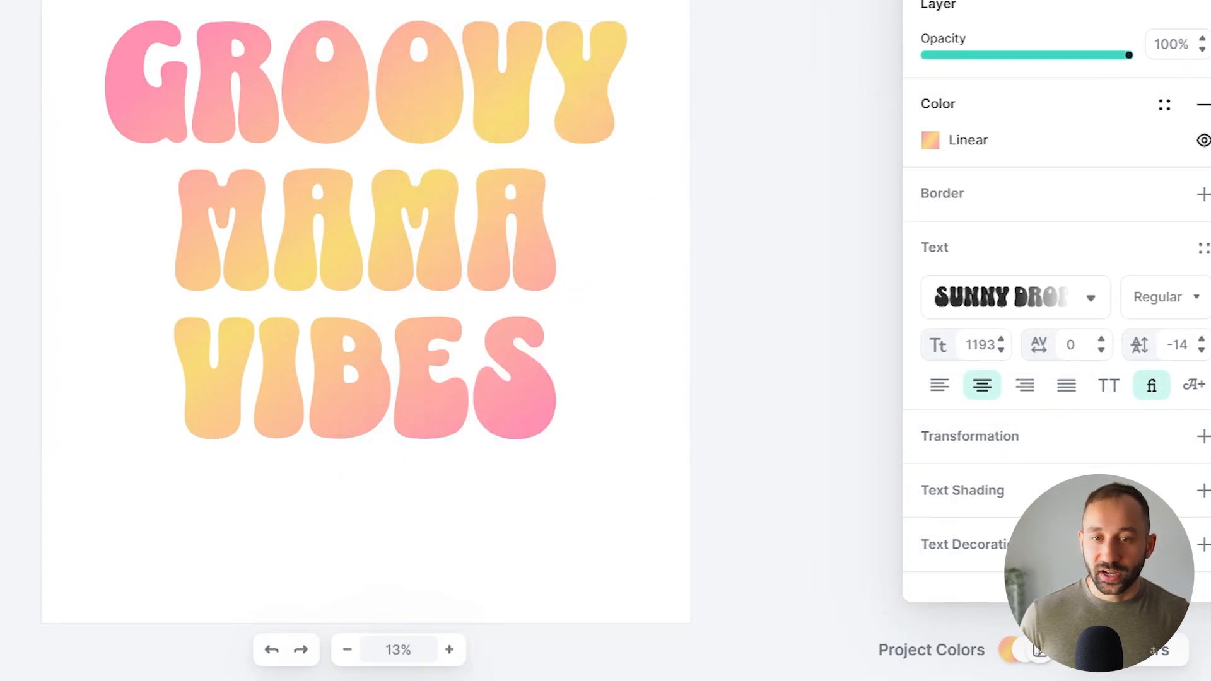
Add text shading to the three-line text using the solid block shadow style
click(553, 102)
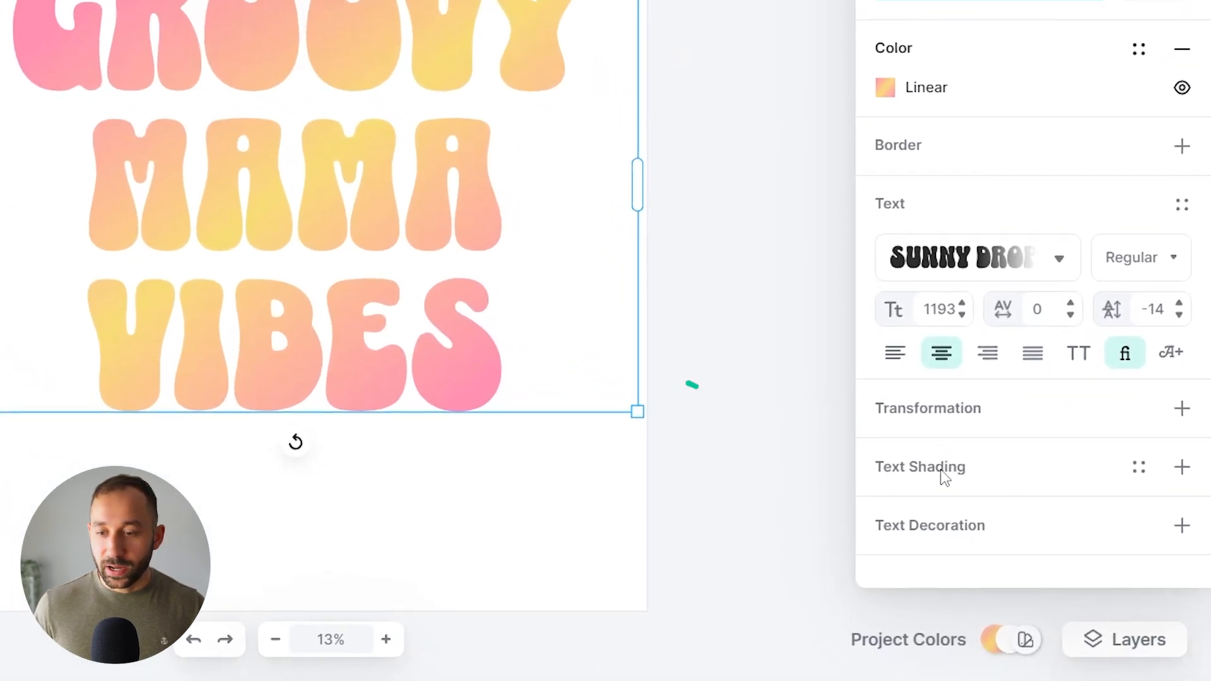
click(1181, 468)
scroll(1072, 476, down, 3)
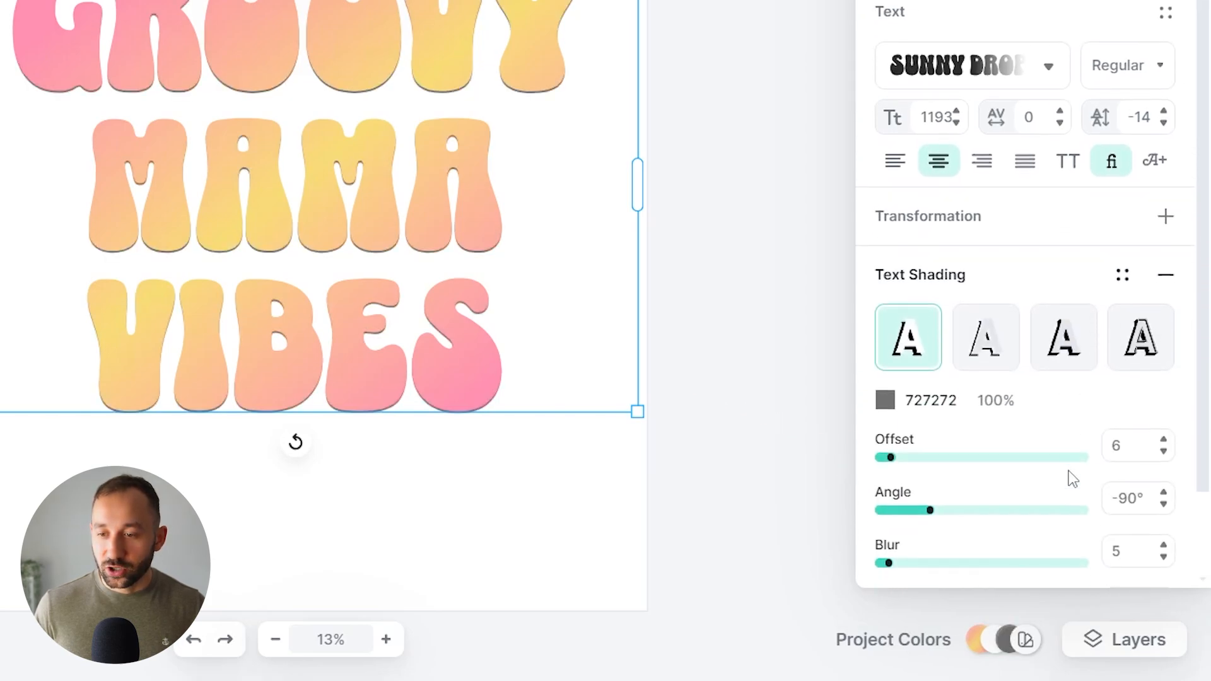
click(1061, 349)
scroll(1053, 388, down, 2)
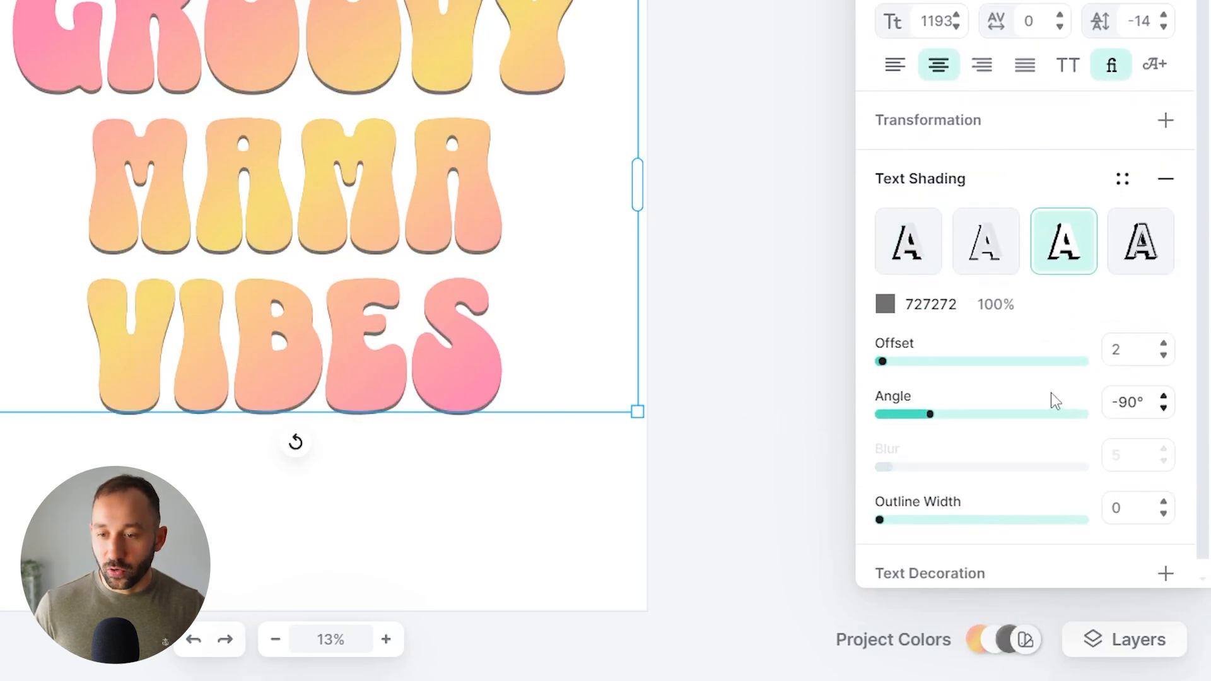
Color the text's block shading dark burgundy, 630D31
click(885, 305)
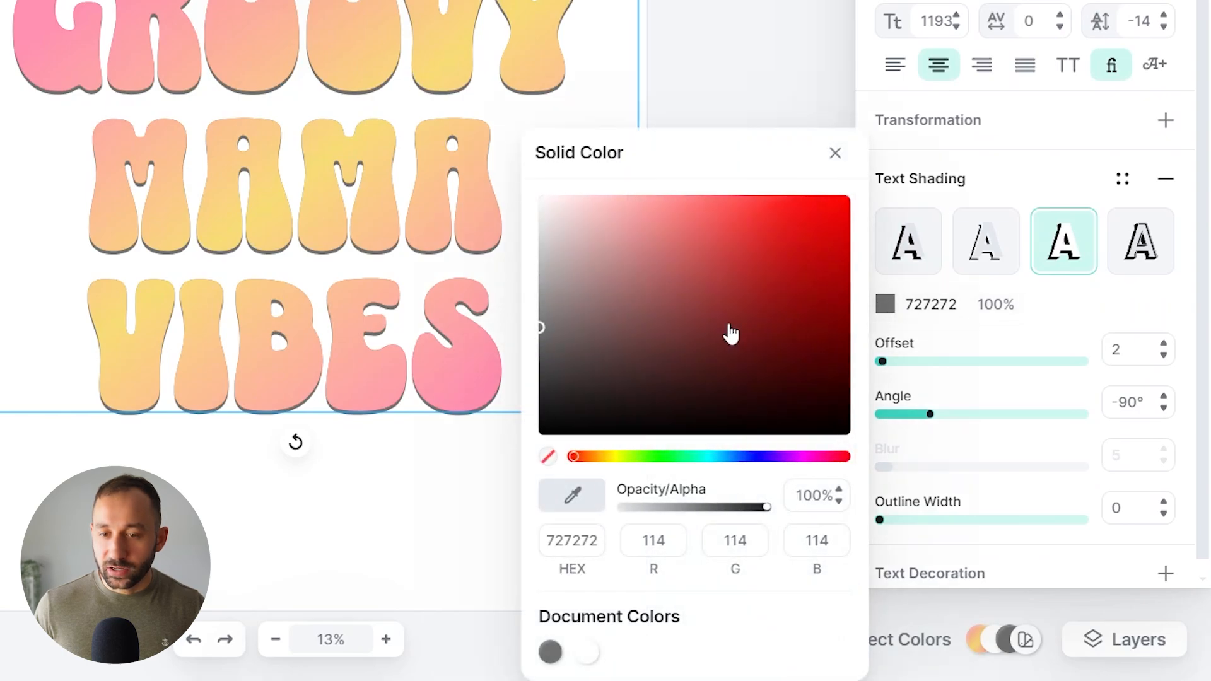
mouse_move(730, 334)
mouse_down()
mouse_move(799, 381)
mouse_move(781, 365)
mouse_move(821, 376)
mouse_move(798, 333)
mouse_move(808, 370)
mouse_up()
click(839, 457)
drag(834, 457, 825, 457)
mouse_move(806, 377)
mouse_down()
mouse_move(811, 317)
mouse_move(810, 346)
mouse_up()
Set the shading offset to 11 and its angle to -140°, and thicken the shading's outline around the letters
click(882, 361)
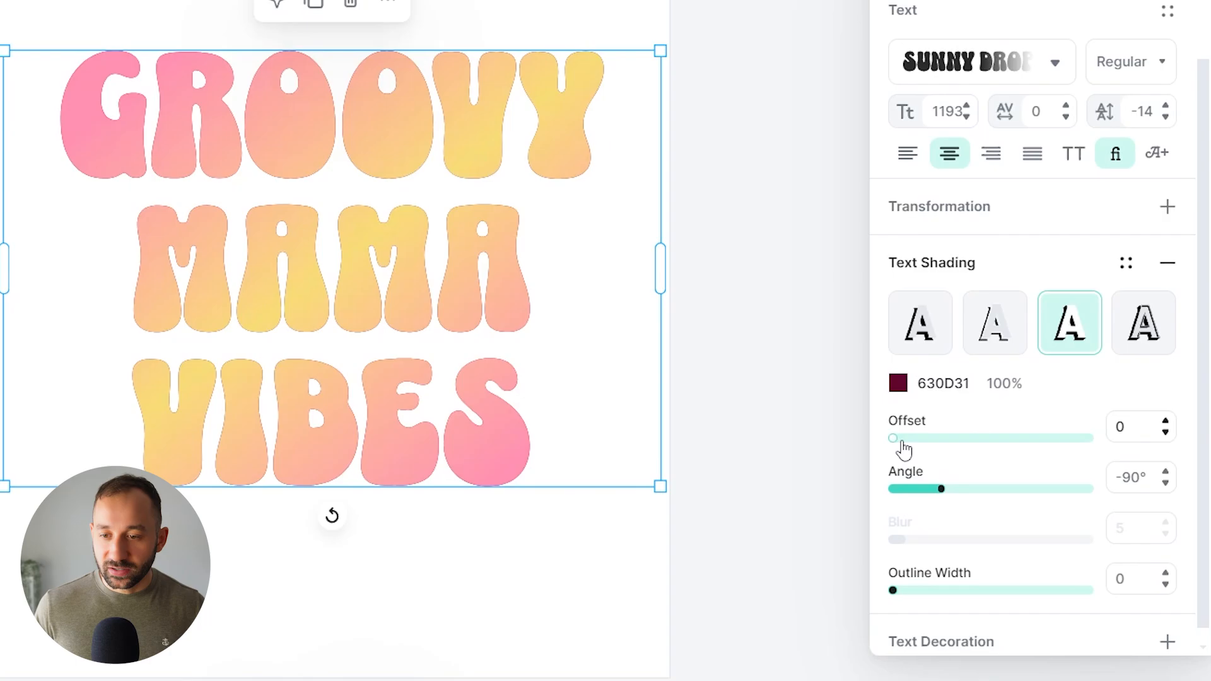
drag(902, 446, 914, 462)
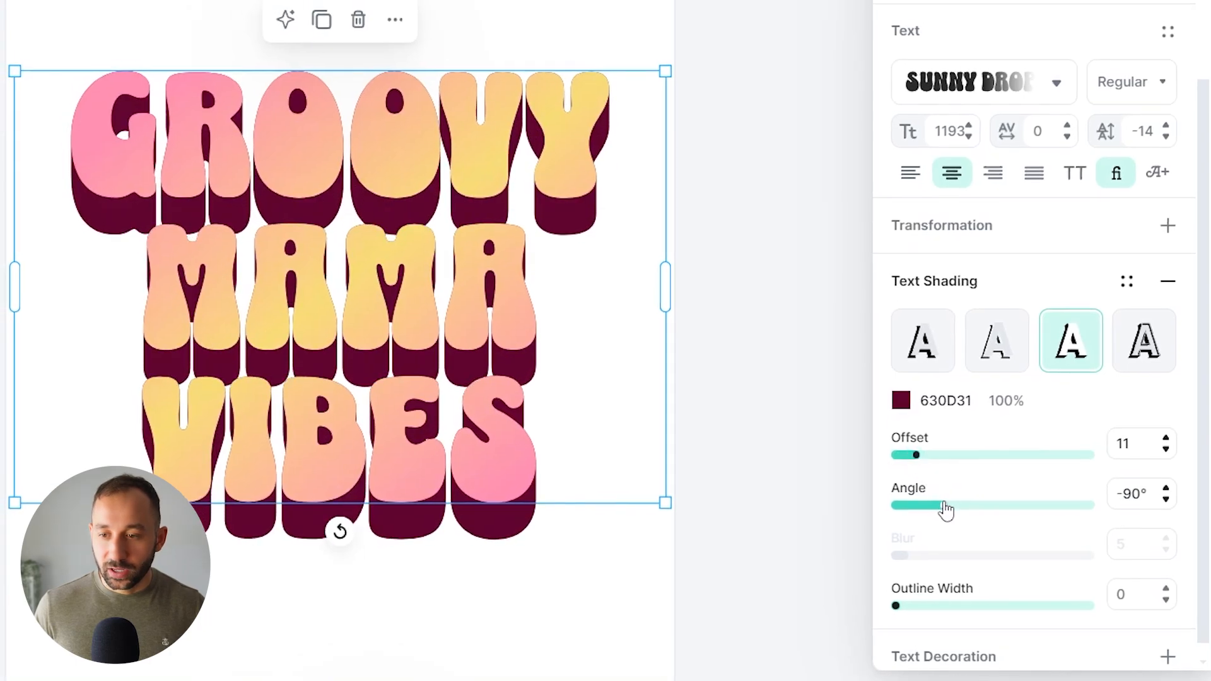
drag(945, 509, 919, 509)
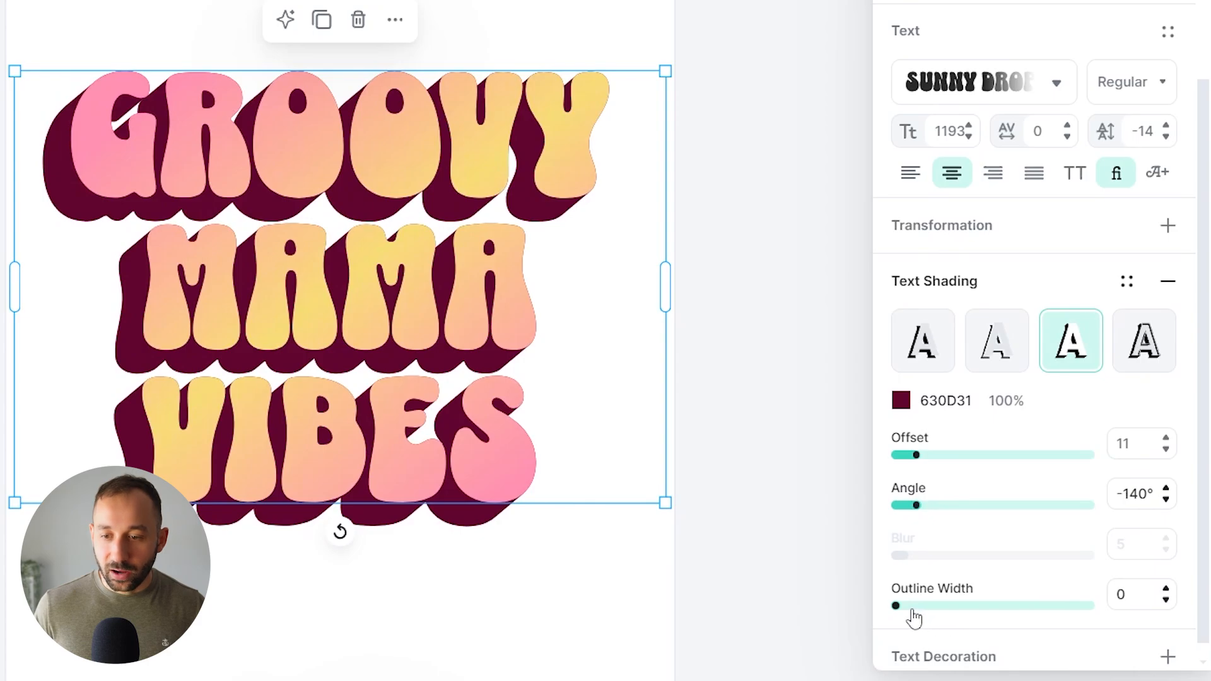
drag(913, 609, 1016, 600)
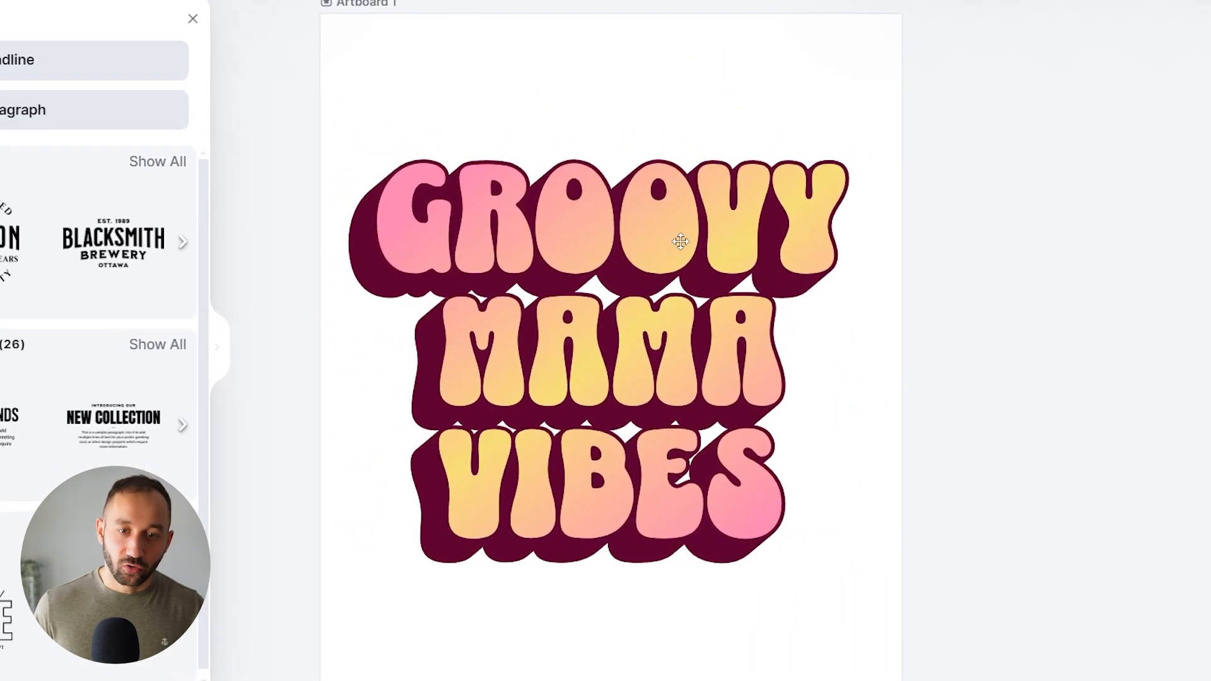
Center the shaded three-line text horizontally on the artboard and deselect it
click(681, 242)
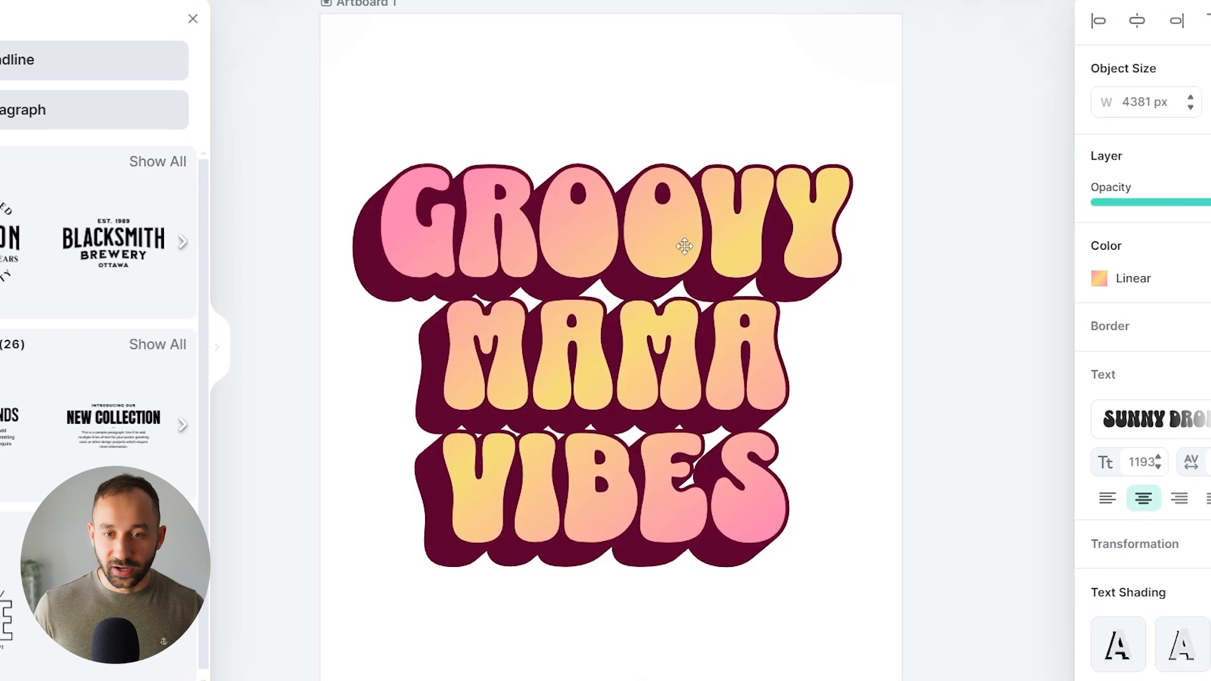
click(1141, 28)
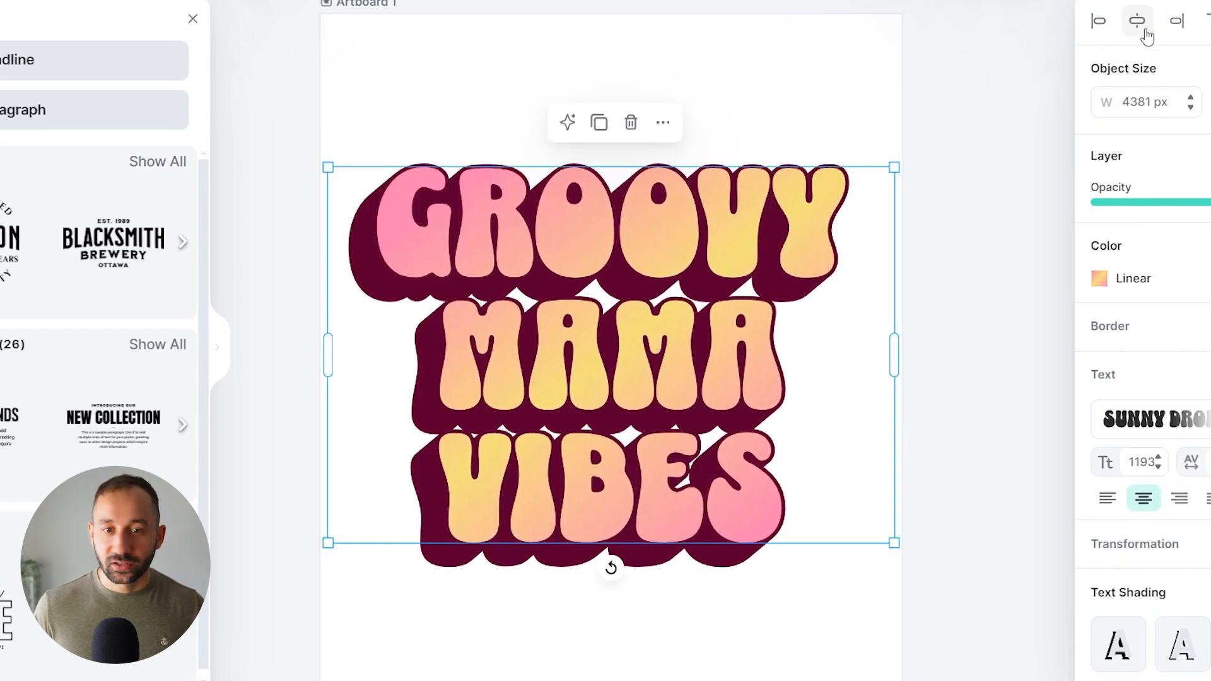
click(449, 119)
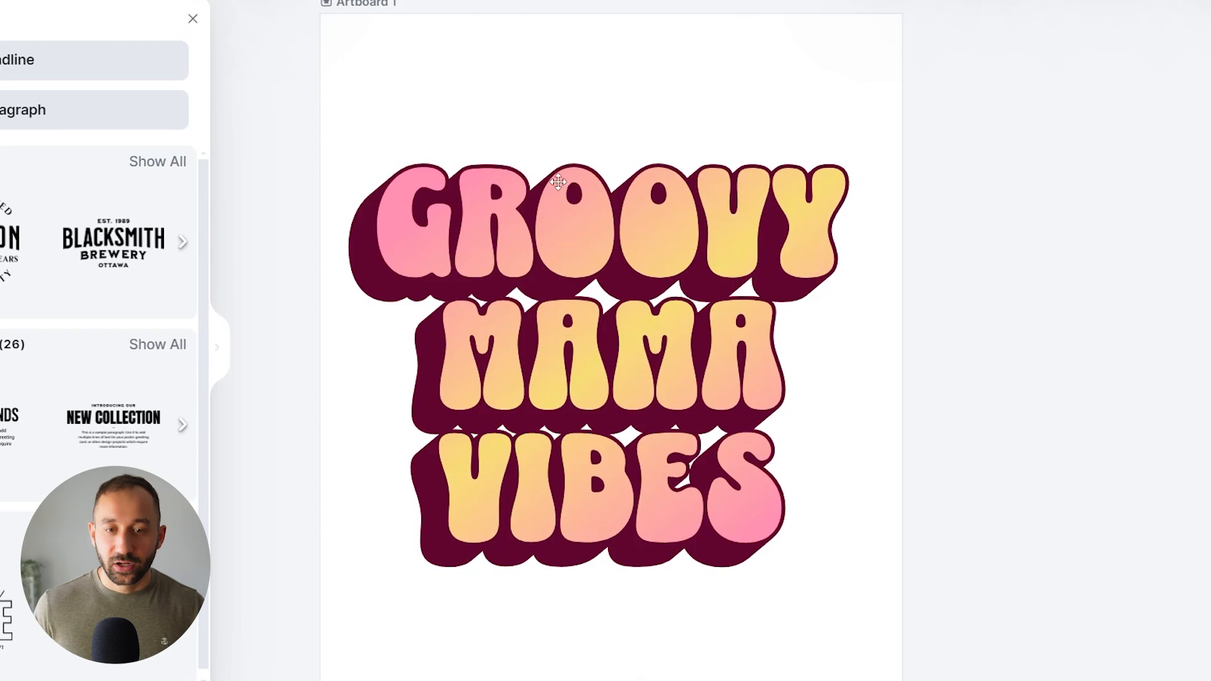
click(566, 201)
click(484, 104)
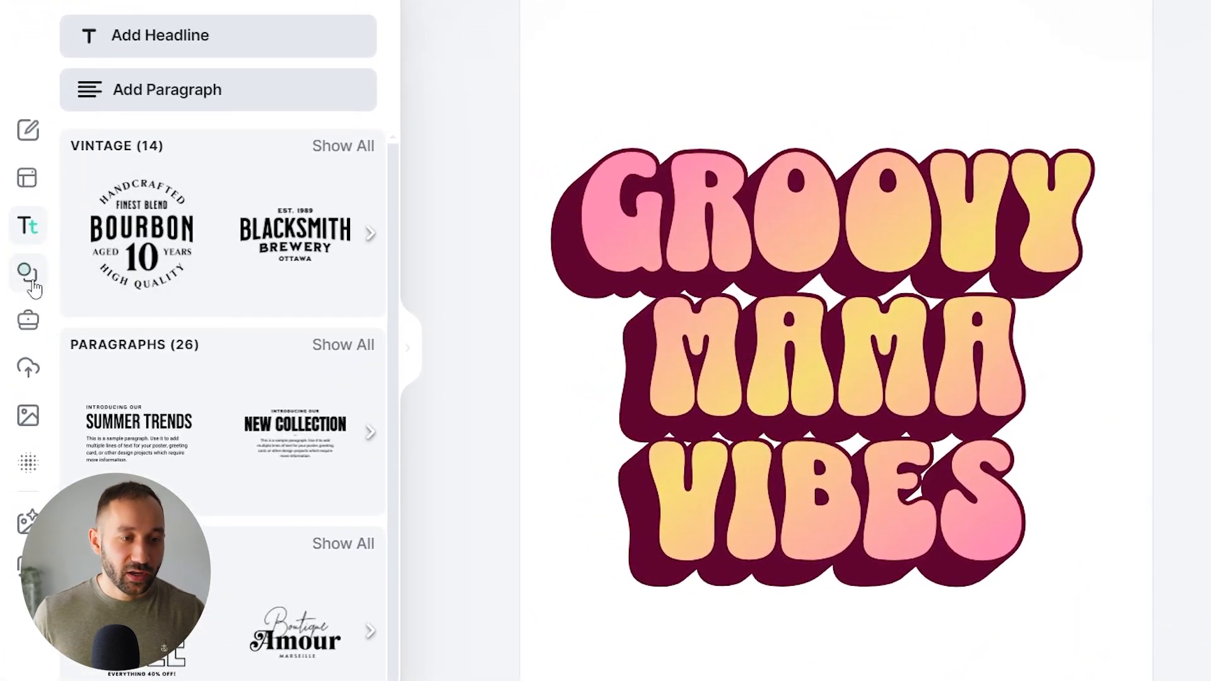
Open the elements library and search it for "flower"
click(28, 228)
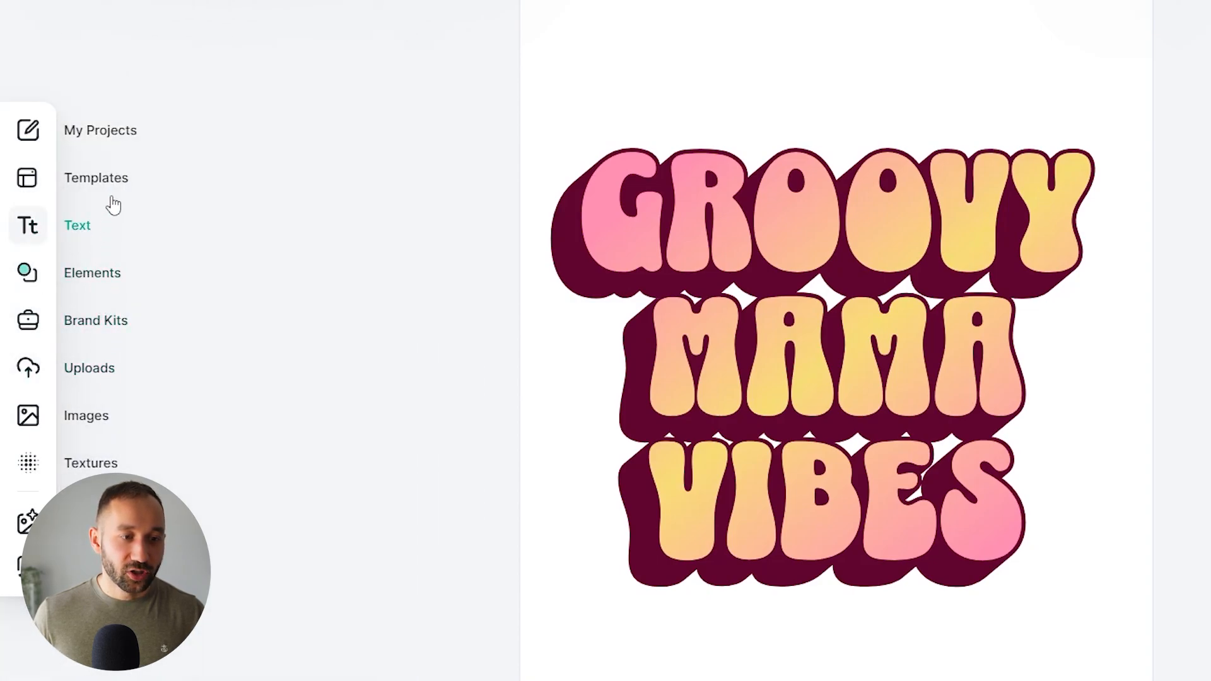
click(95, 284)
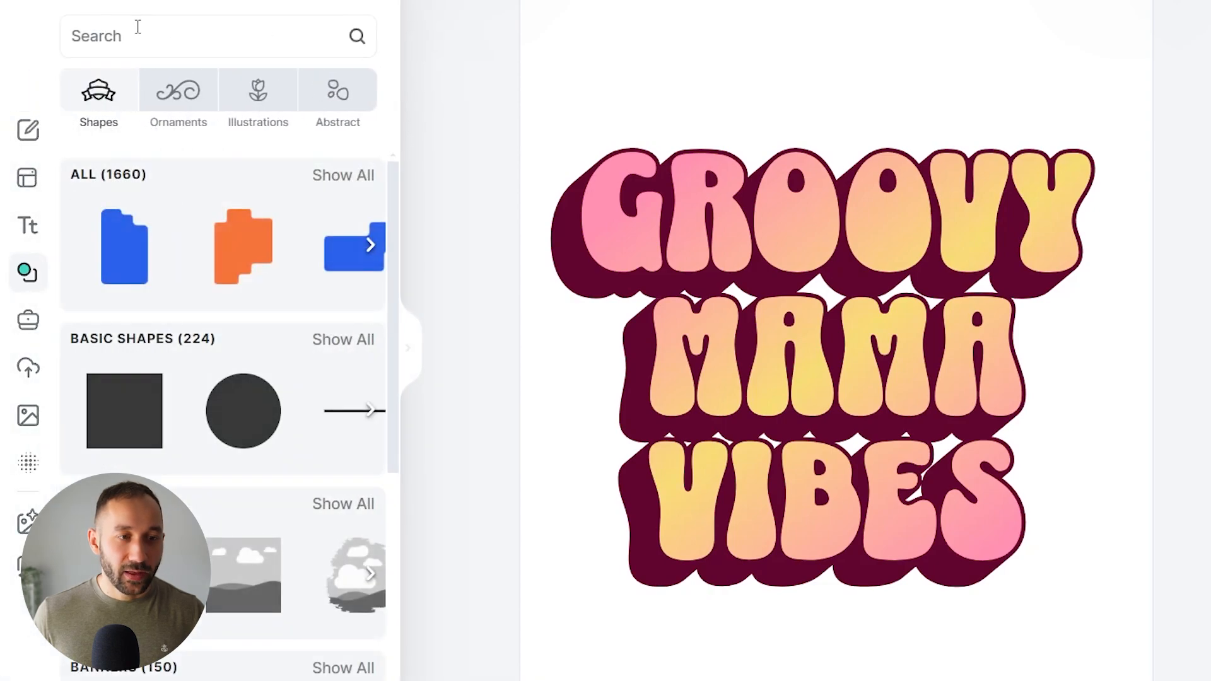
click(137, 28)
text(flower)
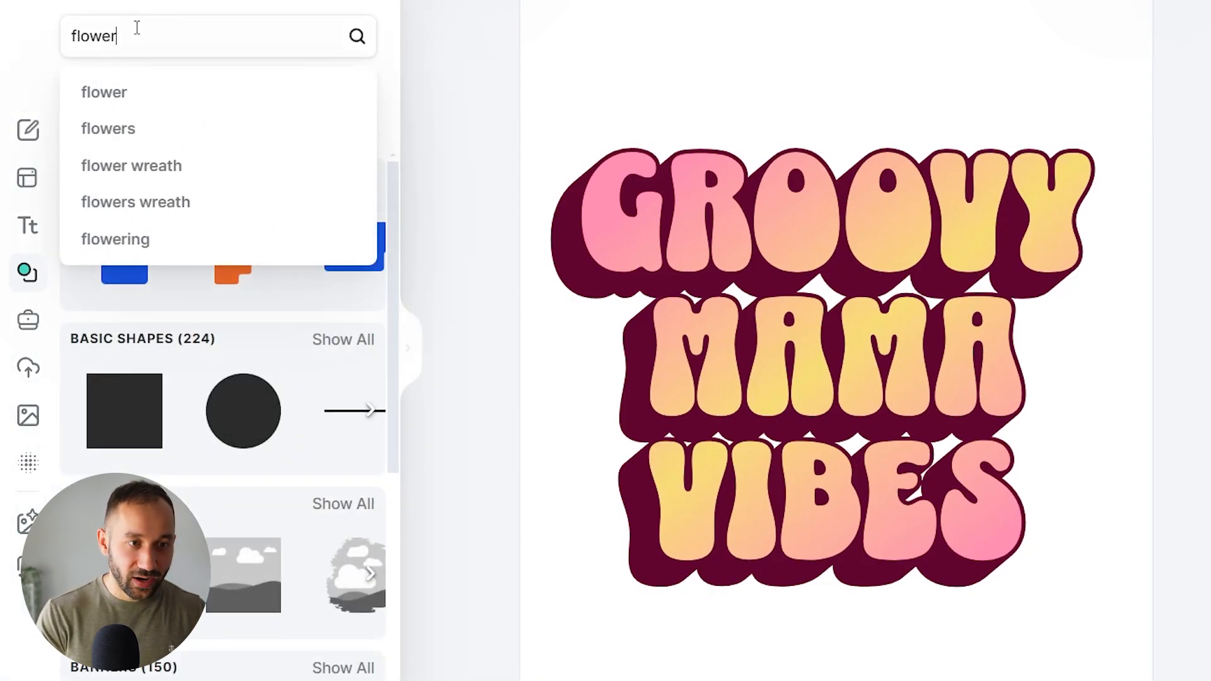
key(Return)
Expand the flower results and add the orange-red flower with rounded petals and a yellow-green center to the design
scroll(241, 343, down, 6)
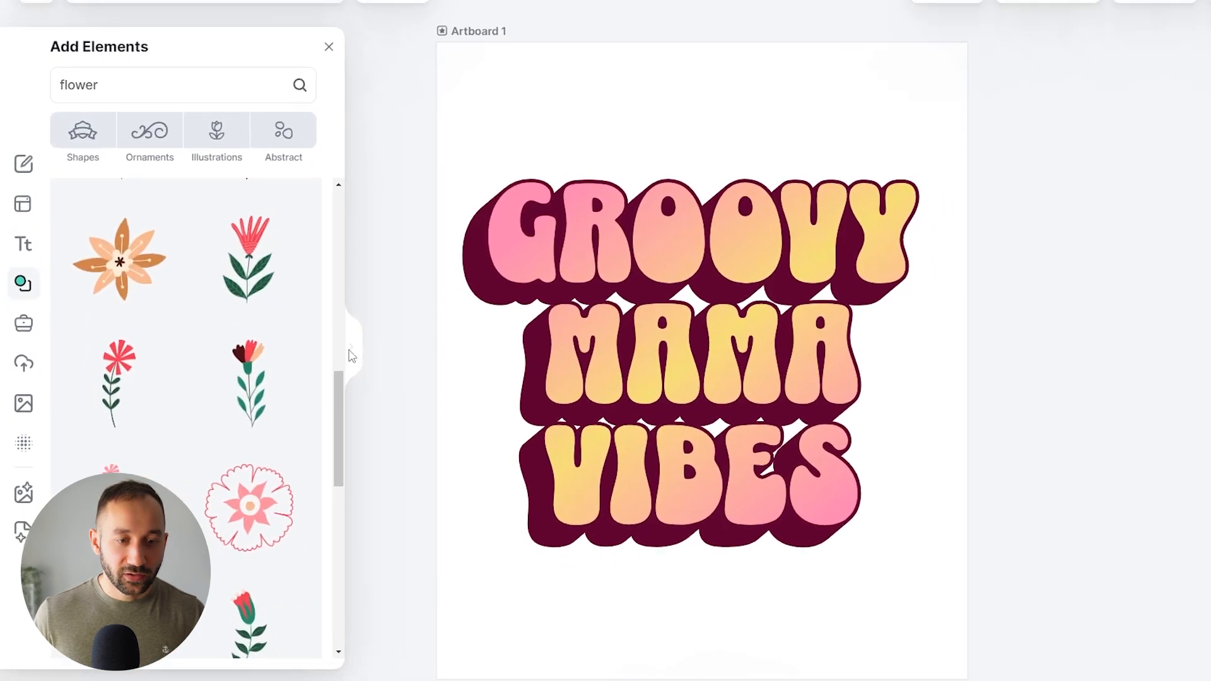
click(408, 349)
scroll(612, 271, down, 1)
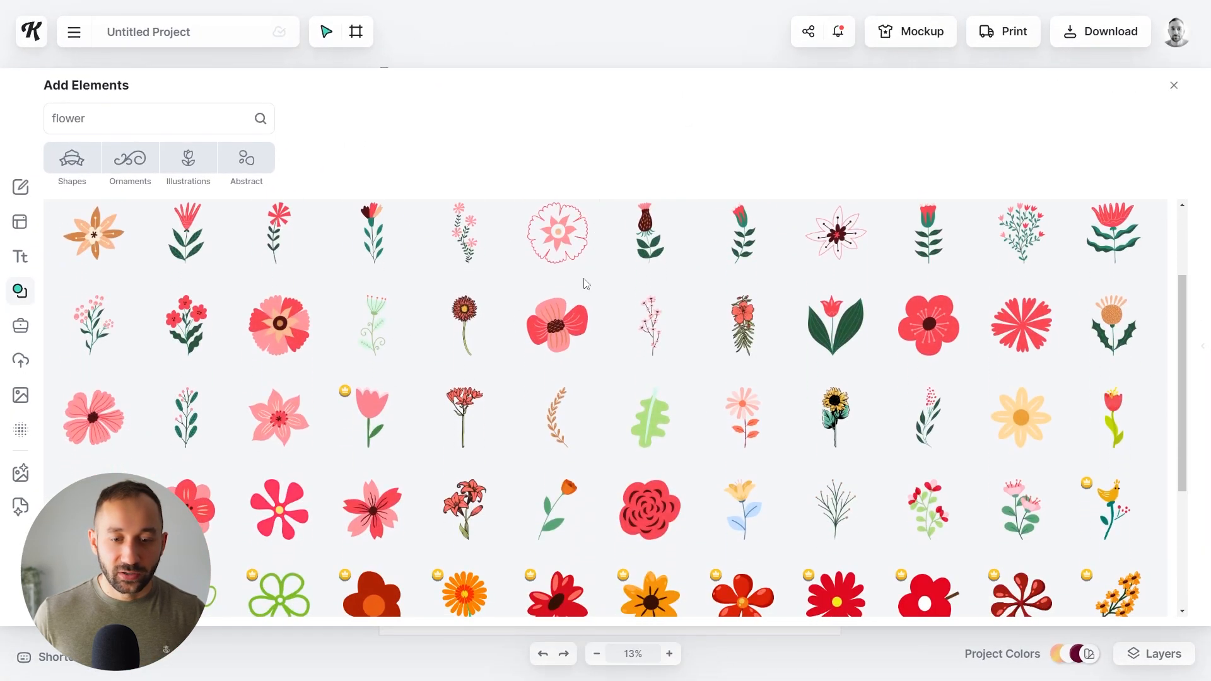
scroll(837, 334, down, 2)
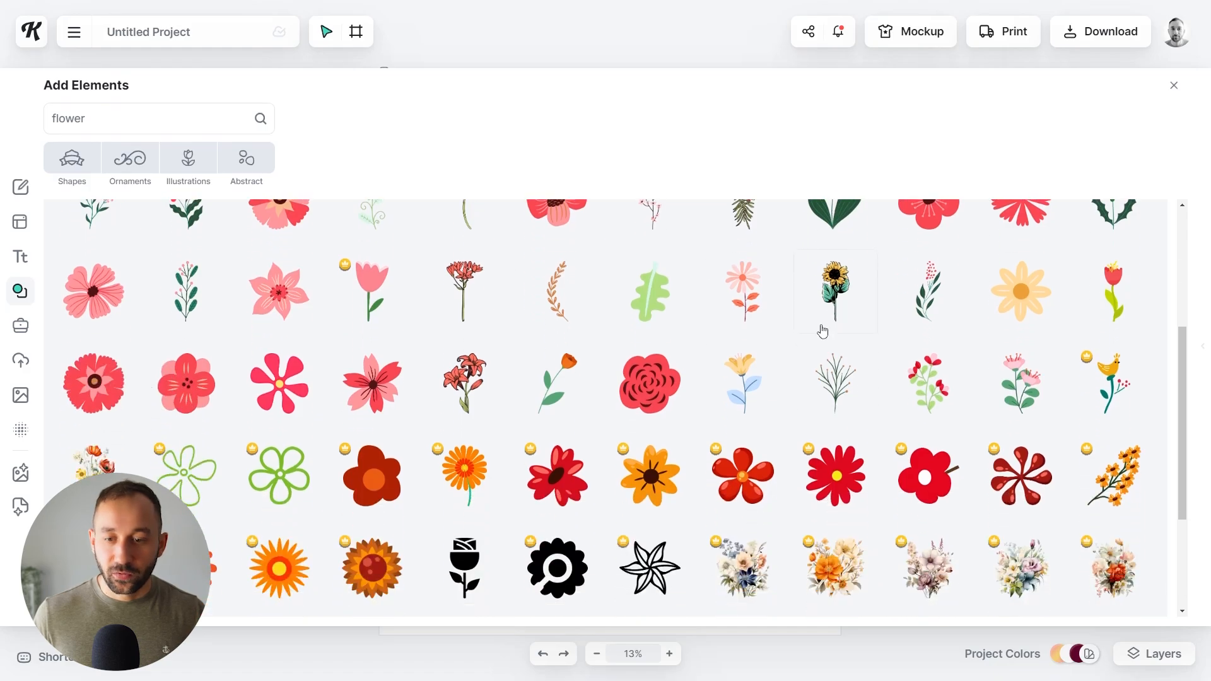
scroll(817, 338, down, 2)
click(186, 443)
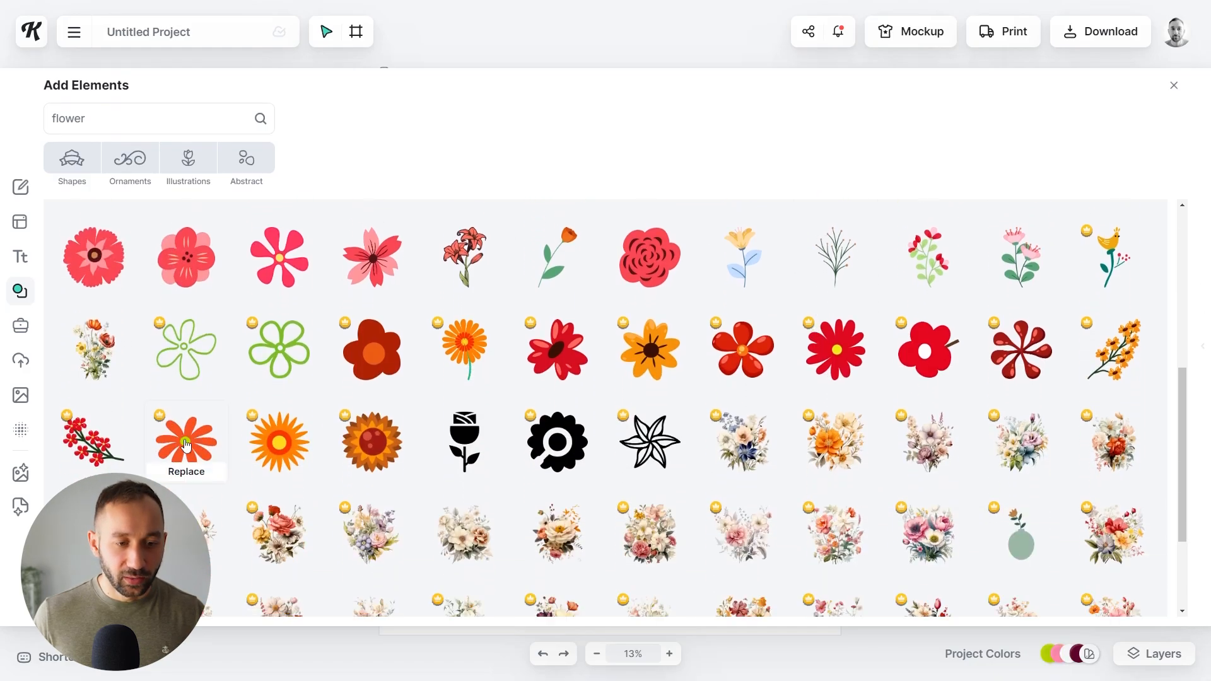
Close the elements library, scale the orange-red flower to about 981 × 792 px, and place it above GROOVY
click(1174, 87)
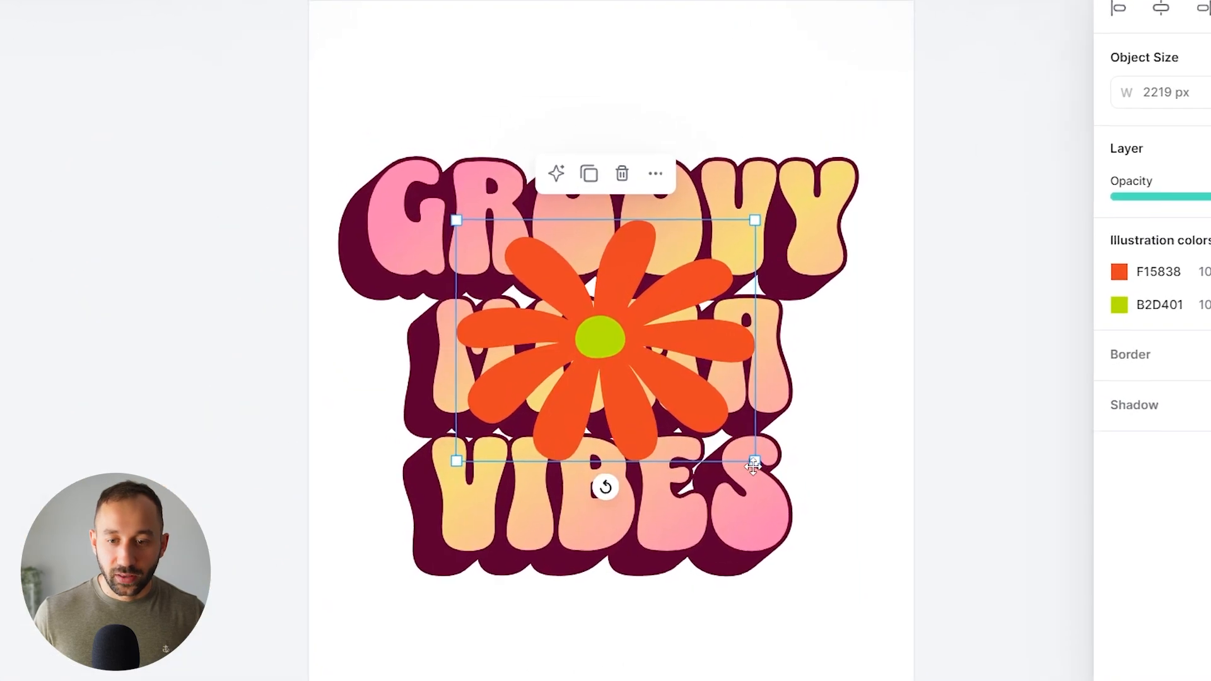
drag(720, 433, 718, 189)
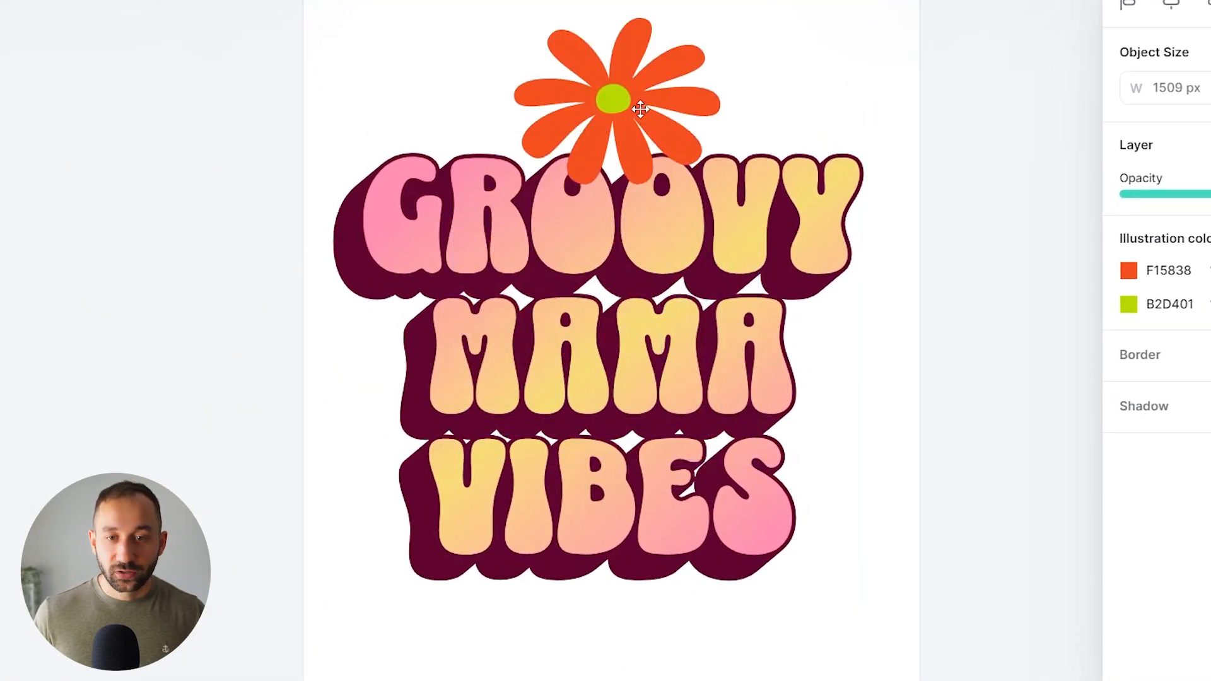
drag(662, 134, 780, 115)
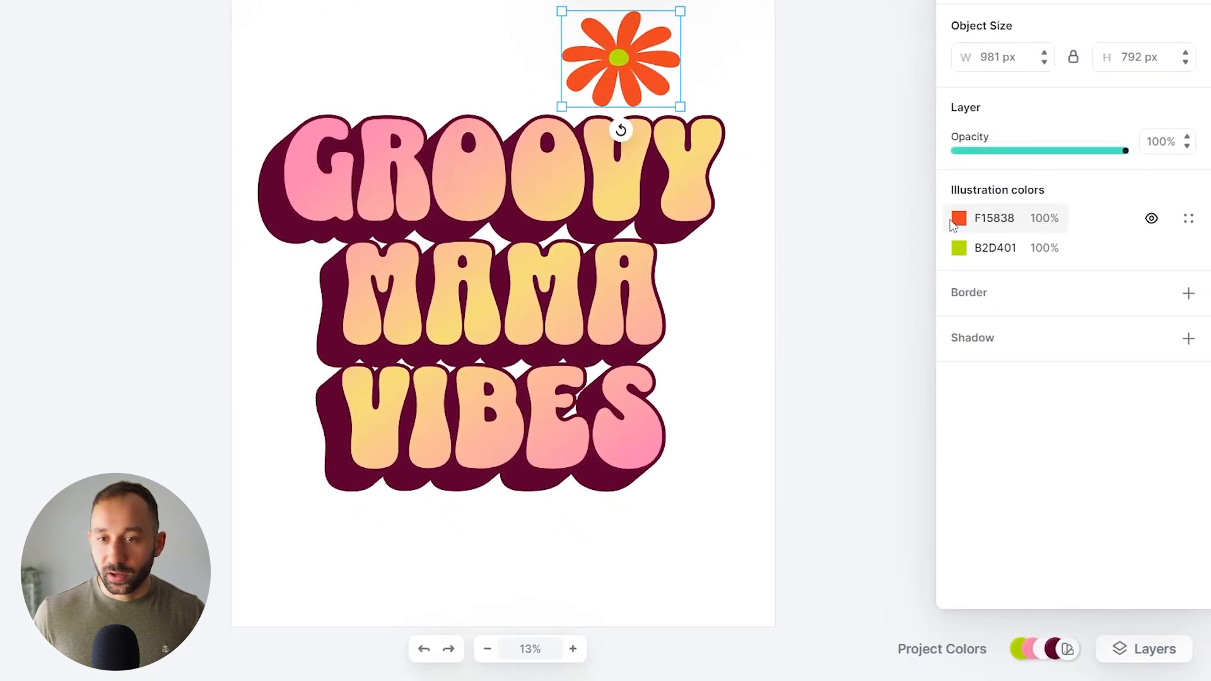
Recolor the flower's petals with the document's pink-yellow gradient and its green center with white FFFFFF
click(958, 220)
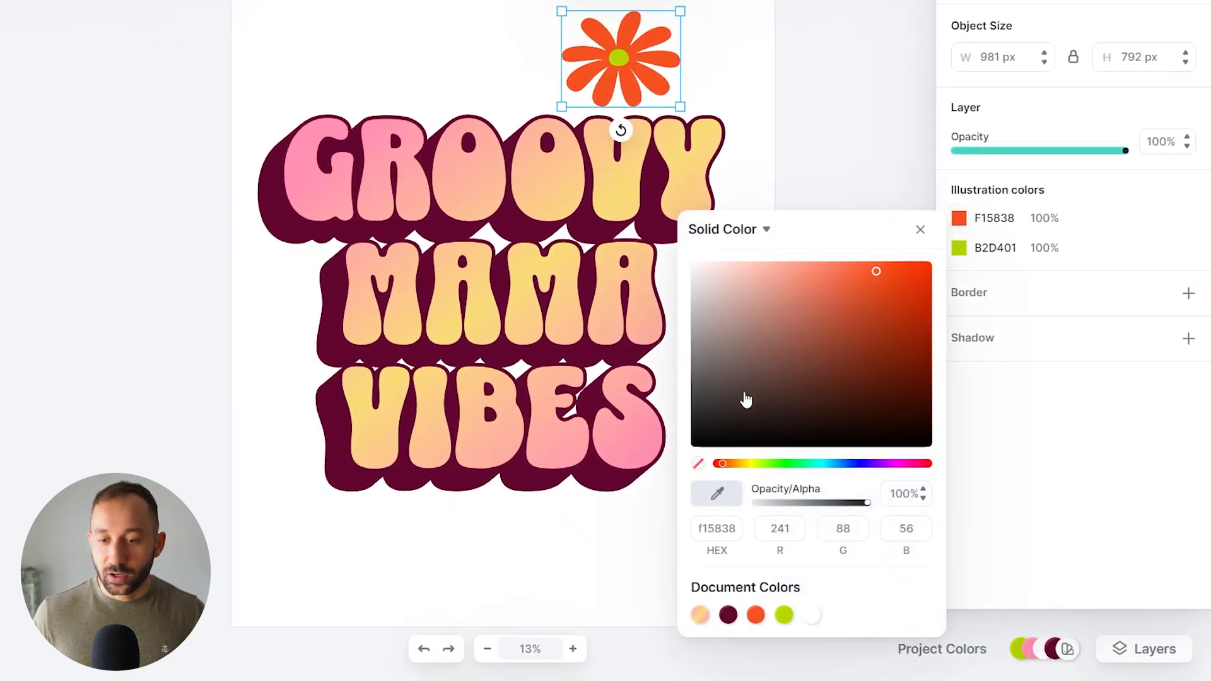
click(700, 616)
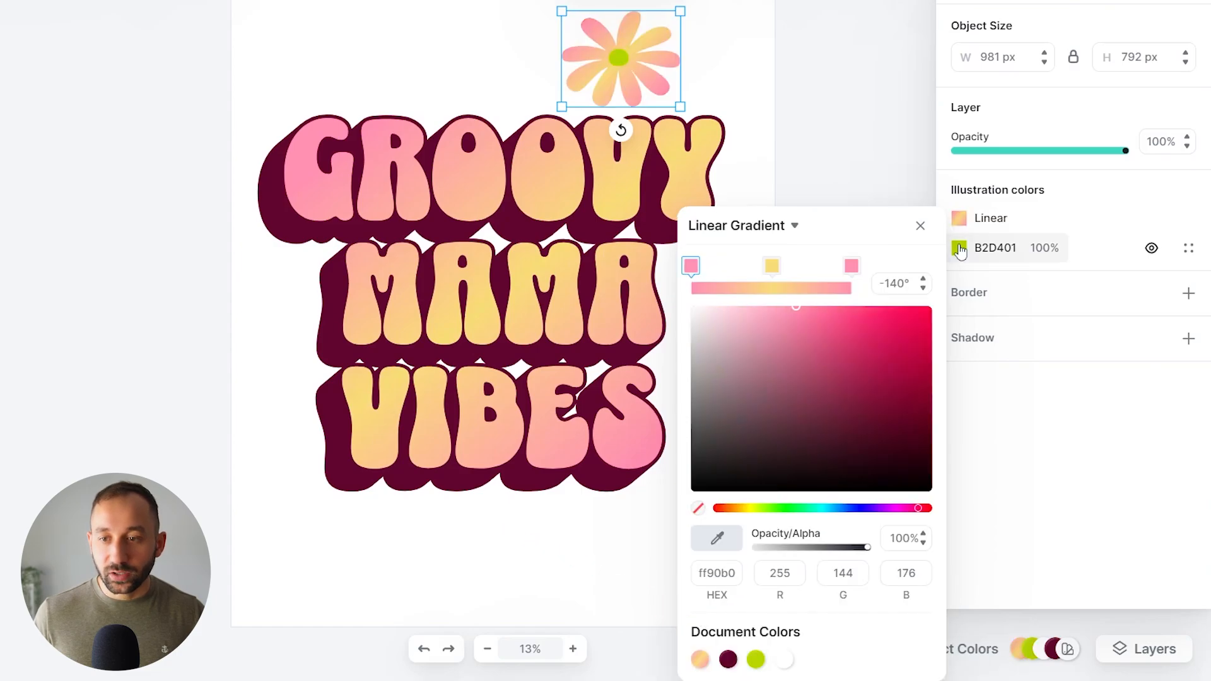
click(958, 248)
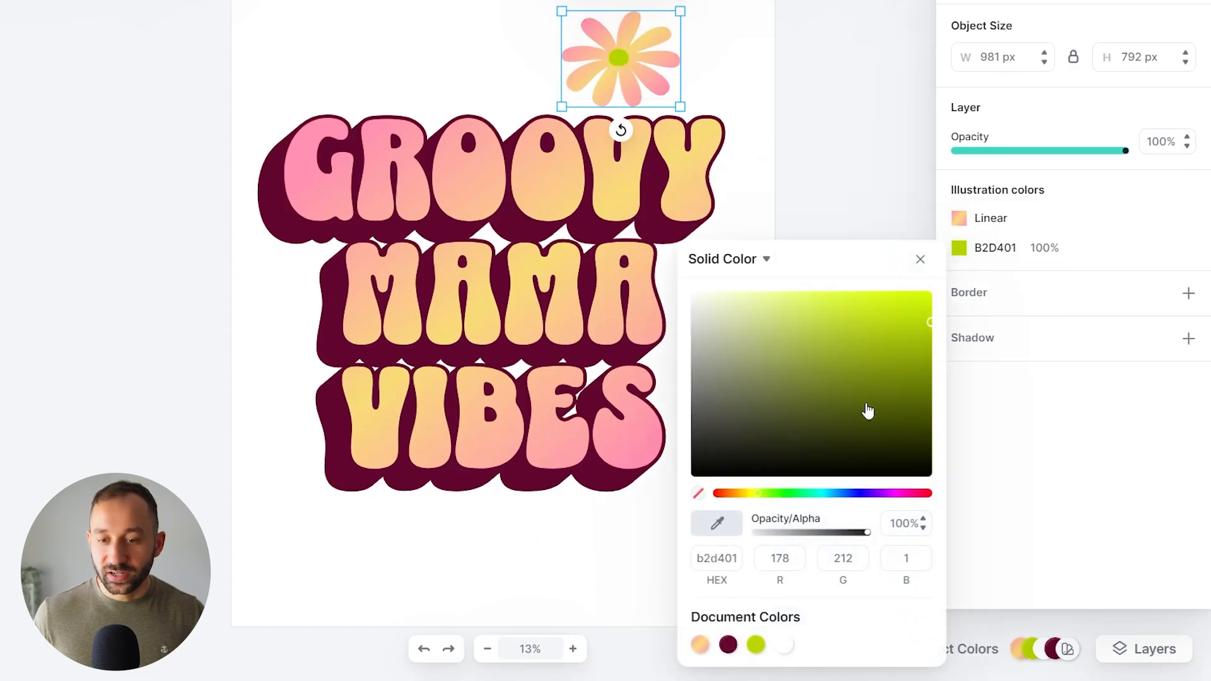
click(785, 646)
click(1055, 388)
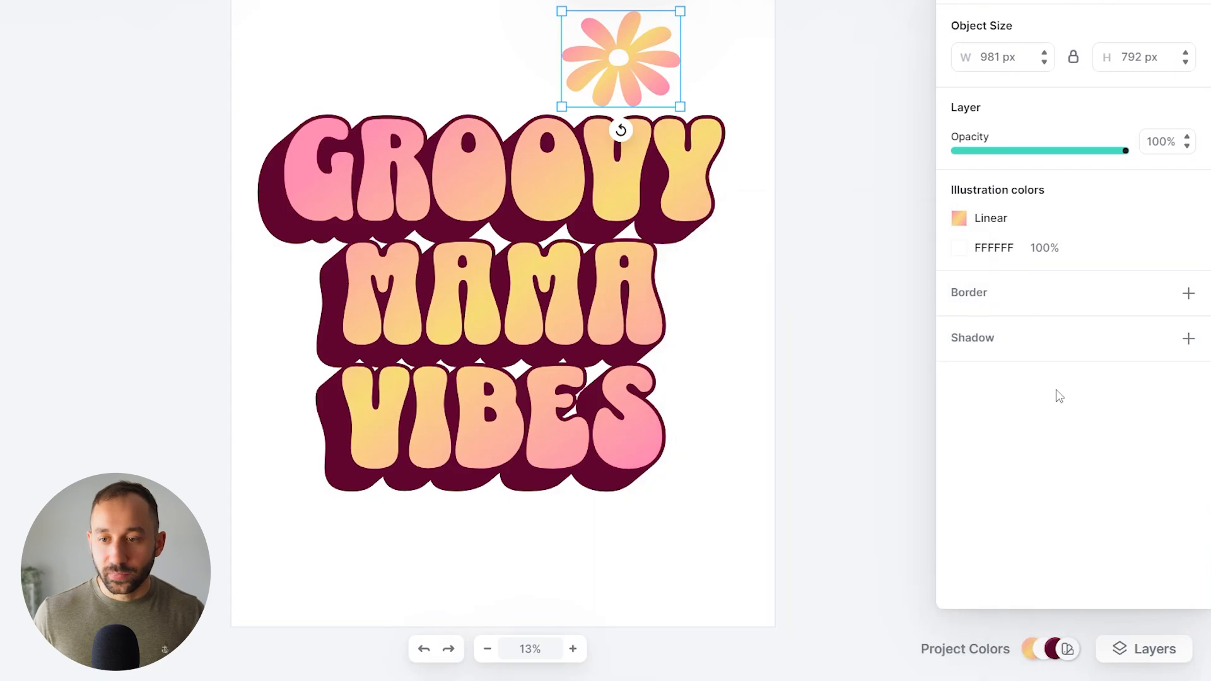
Add a burgundy 630D31 shadow to the flower with offset 61, angle -136° and blur 0
click(1188, 338)
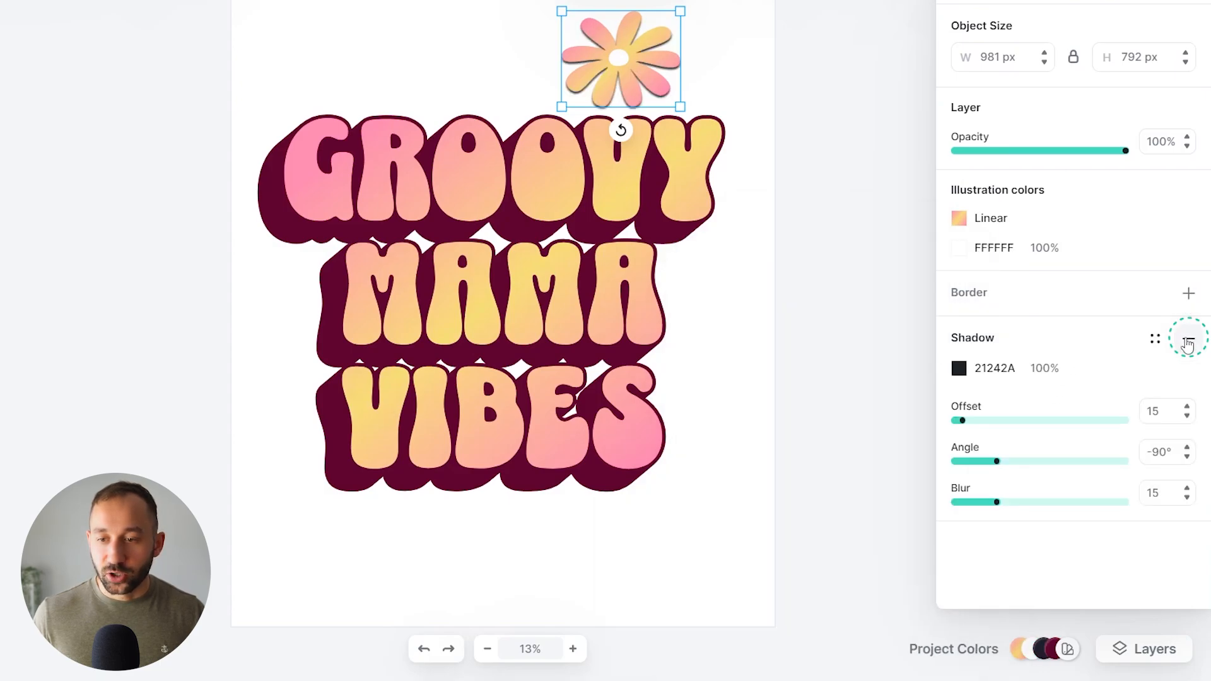
click(960, 369)
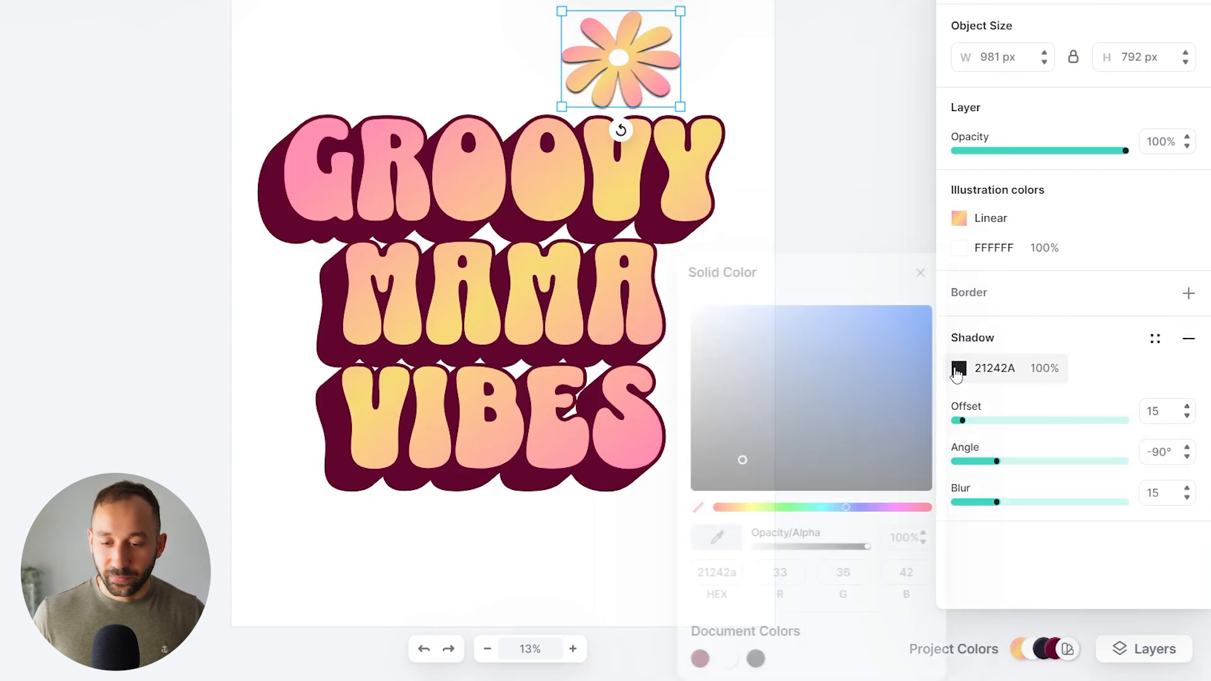
click(699, 659)
click(1007, 414)
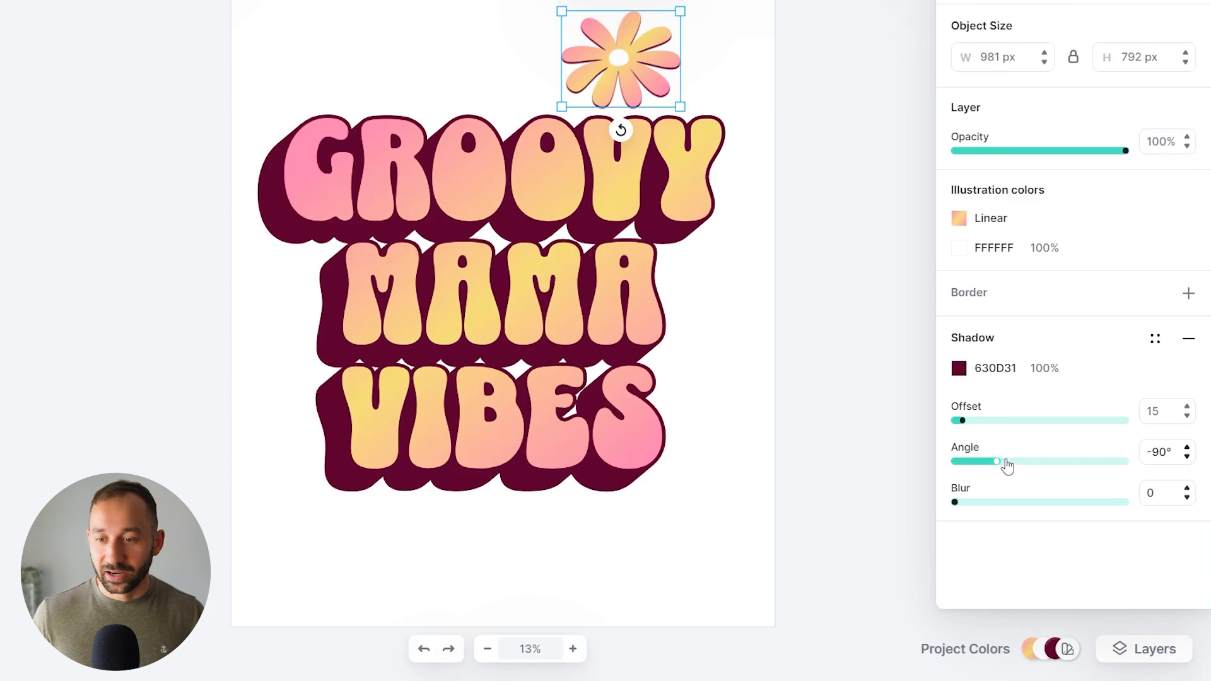
drag(1007, 465, 980, 465)
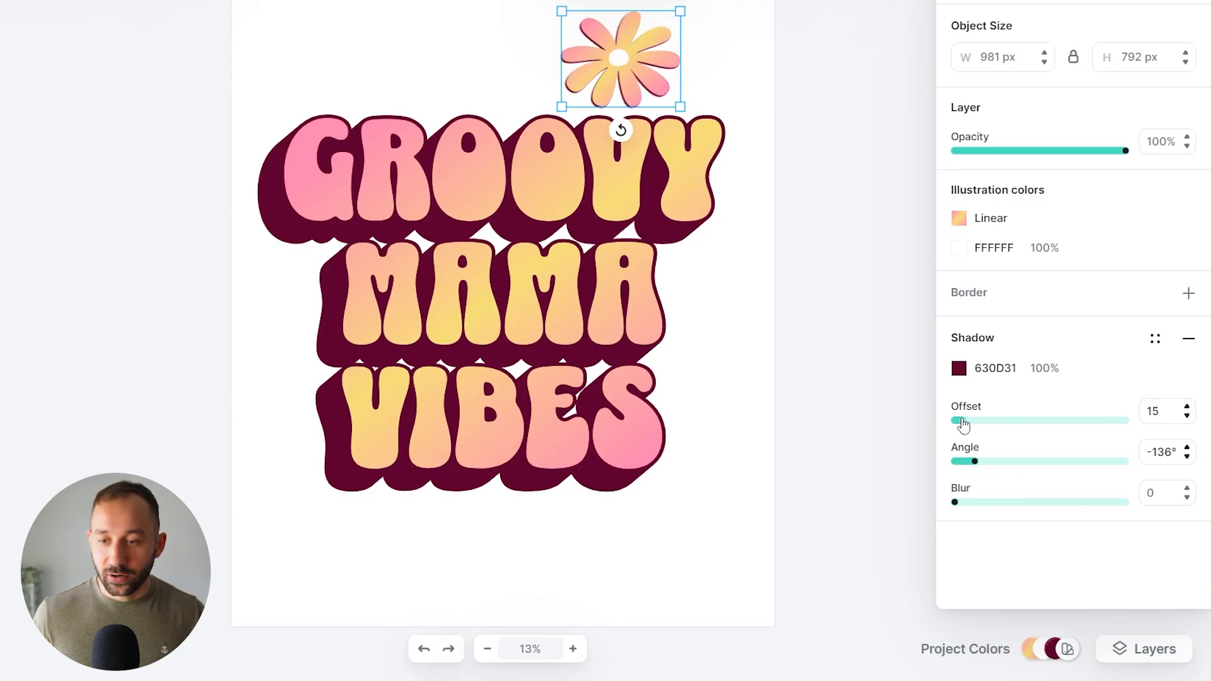
drag(963, 425, 997, 424)
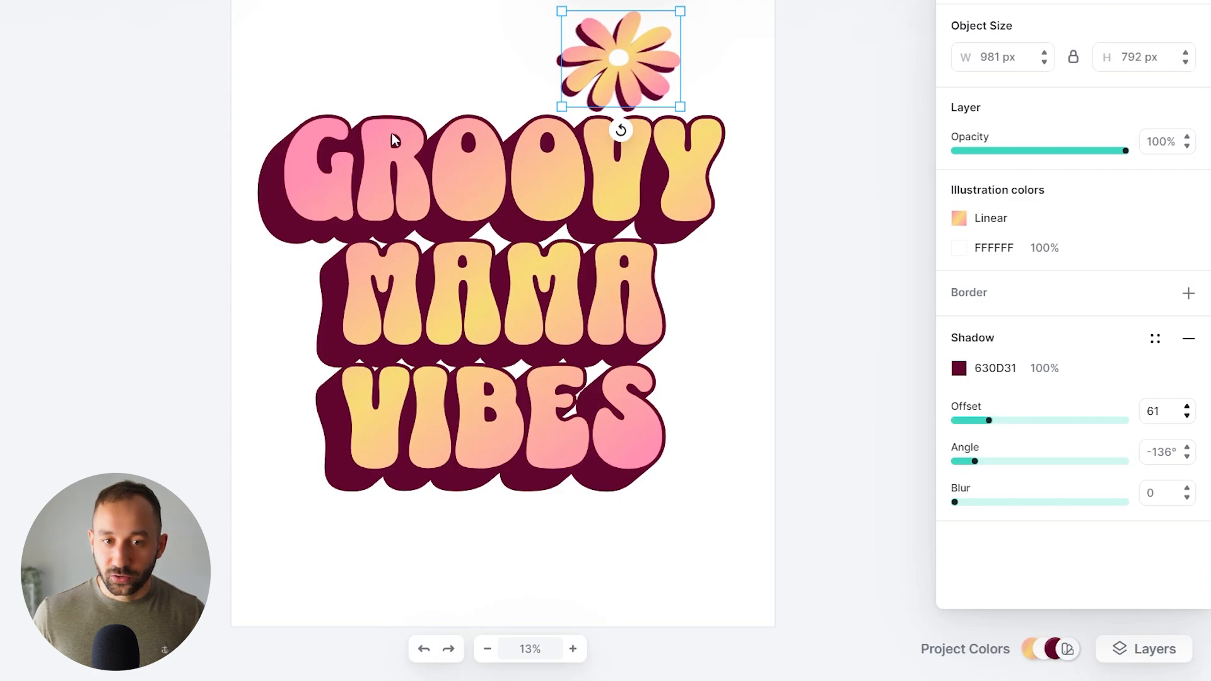
Add a burgundy 630D31 border of weight 36.51 to the flower, and position it slightly smaller above the middle of GROOVY
click(1187, 293)
click(960, 323)
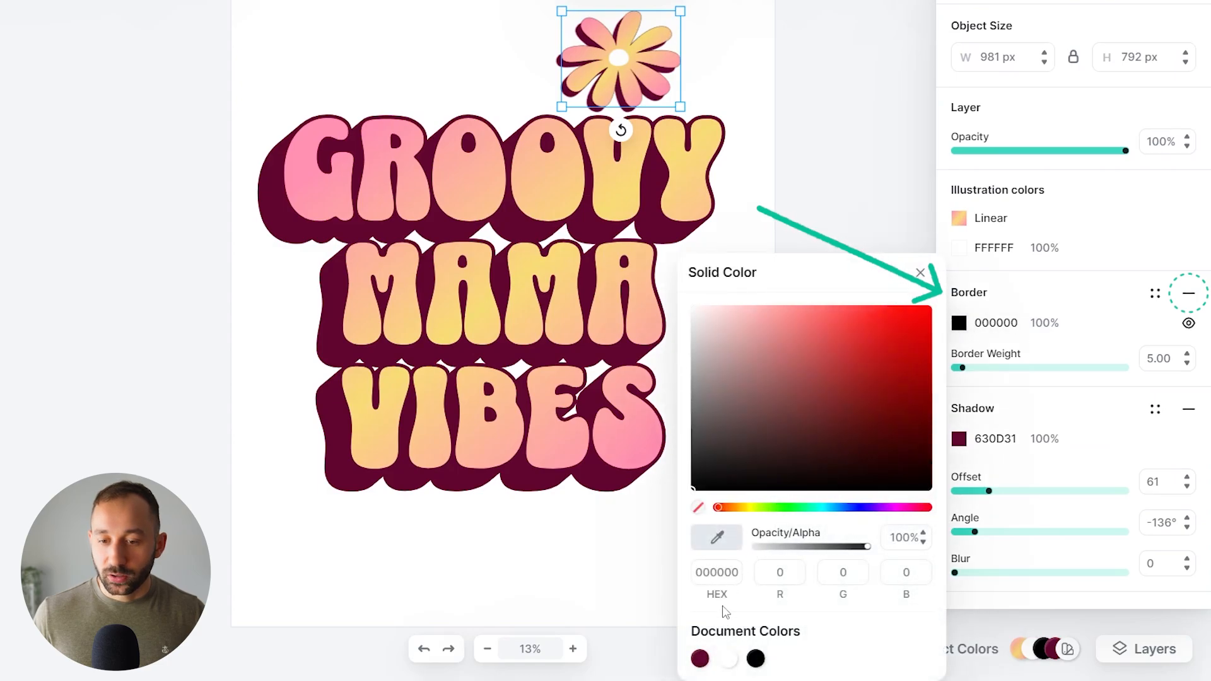
click(700, 658)
drag(960, 368, 1047, 374)
drag(680, 106, 652, 84)
drag(632, 58, 531, 83)
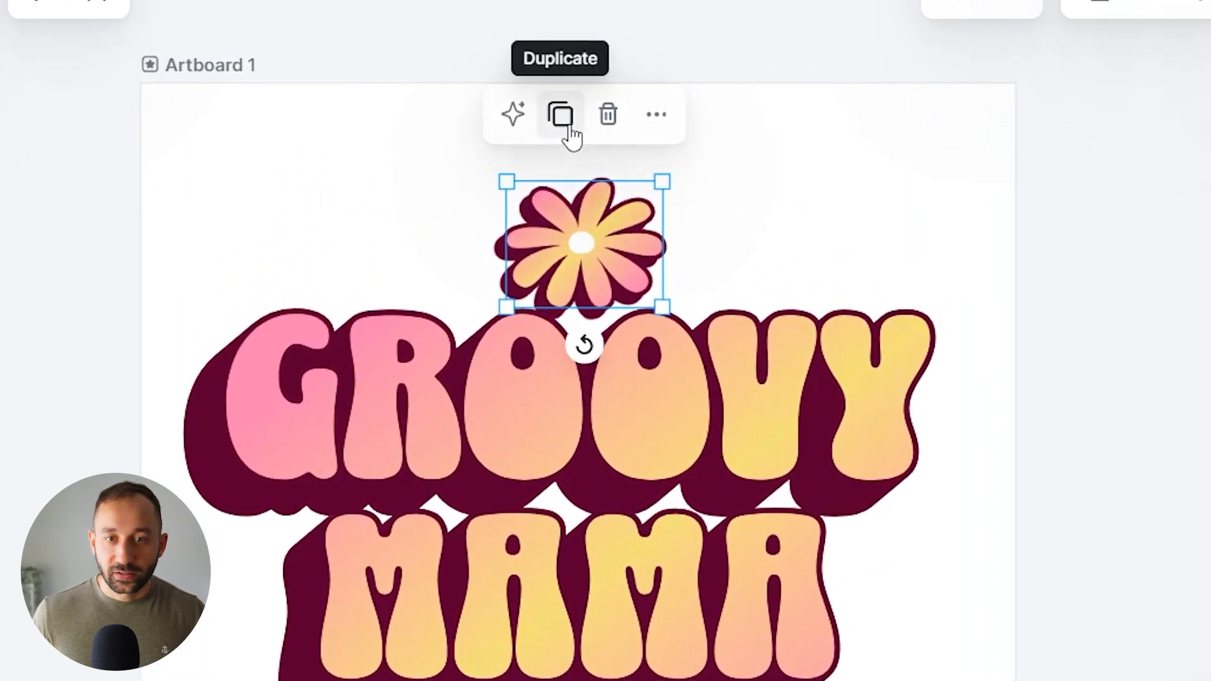
Duplicate the flower beneath the VI of VIBES, scale the copy to about 855 × 690 px, and rotate it slightly counterclockwise
click(561, 115)
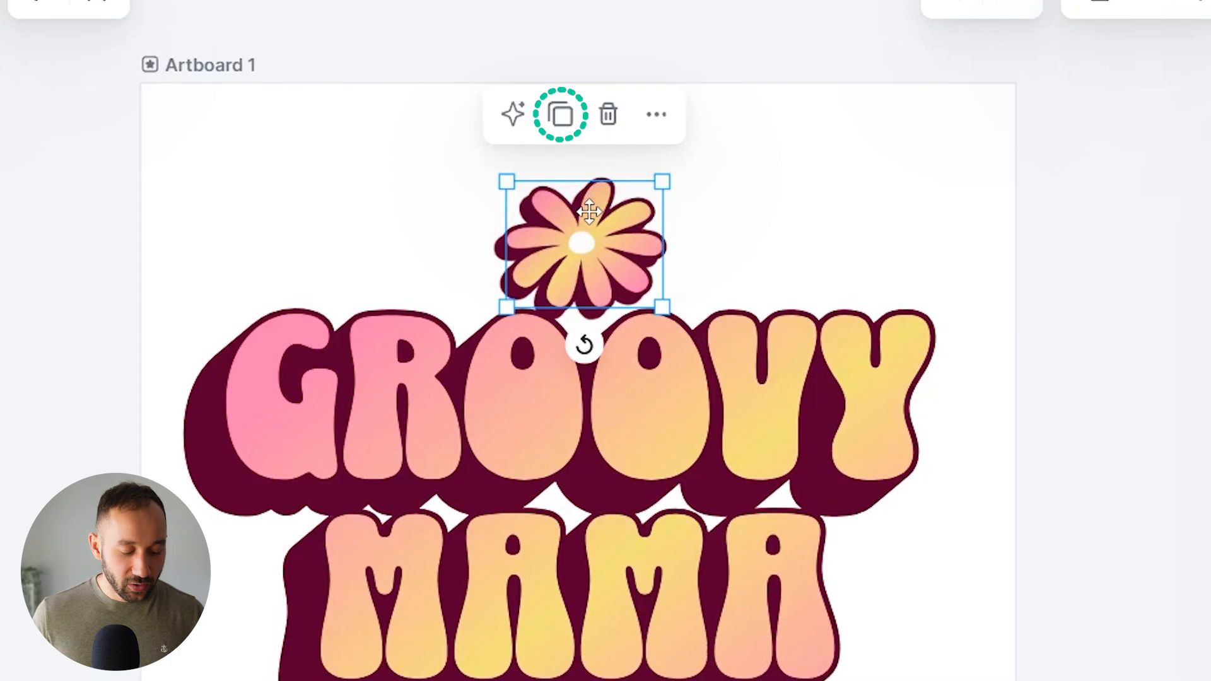
drag(572, 241, 642, 352)
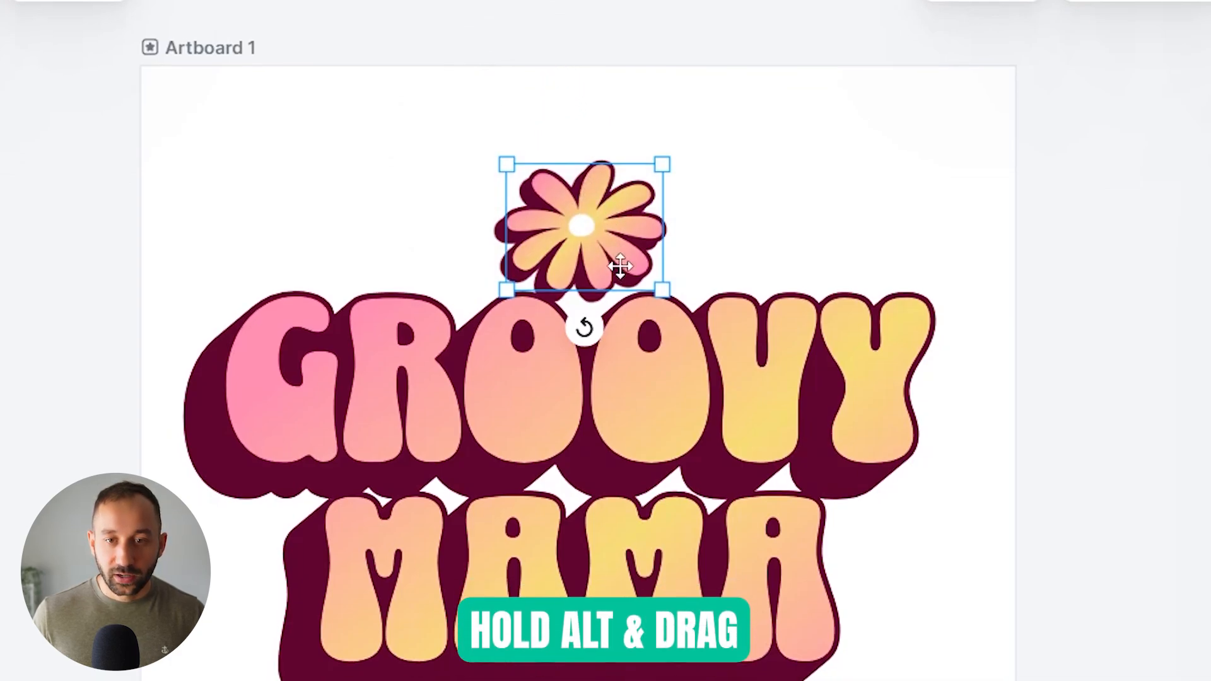
drag(642, 27, 434, 621)
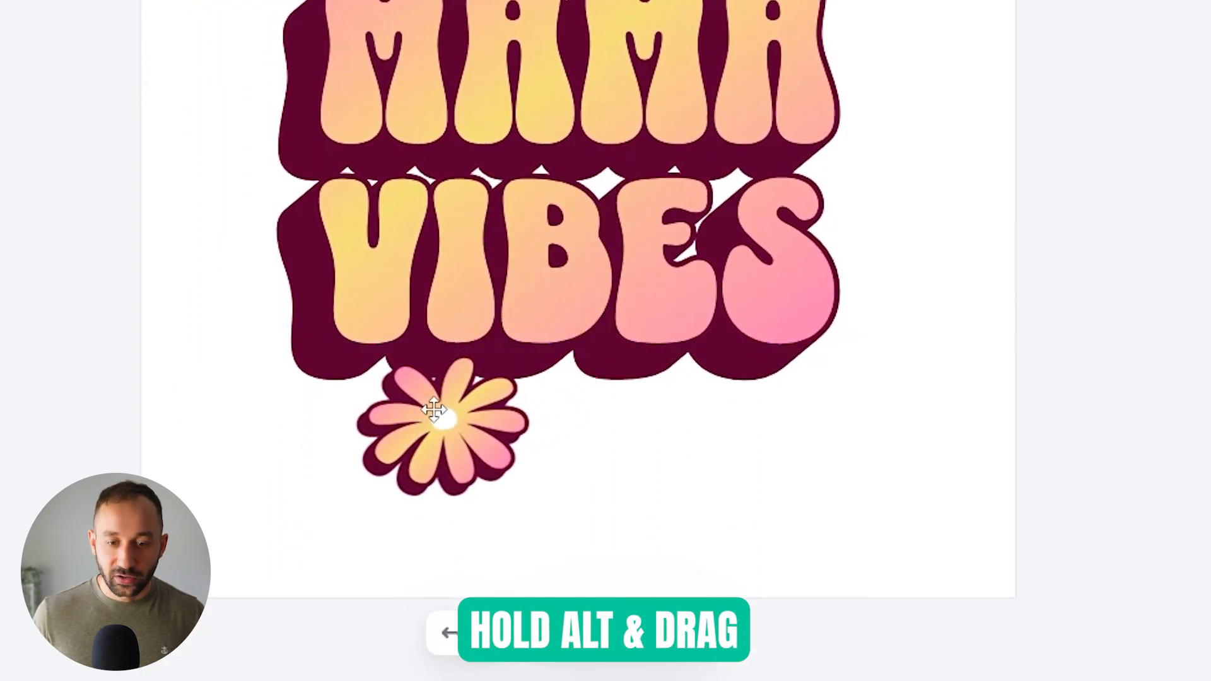
drag(434, 409, 440, 397)
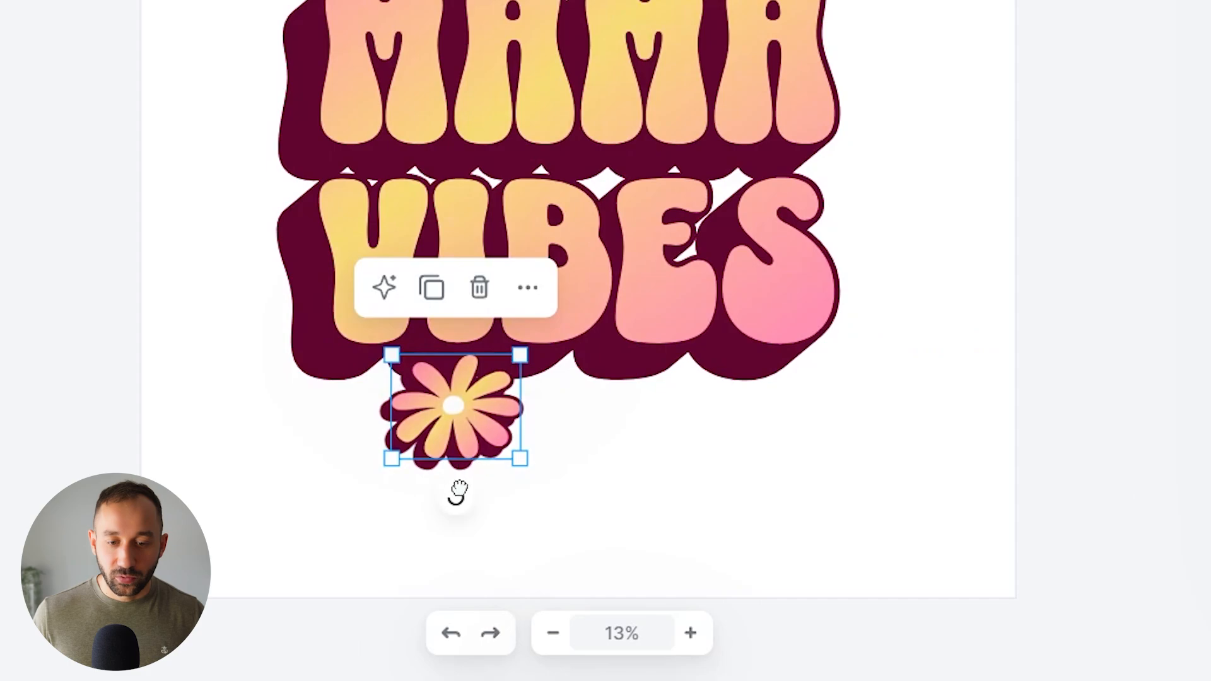
mouse_move(458, 492)
mouse_down()
mouse_move(472, 492)
mouse_move(462, 494)
mouse_up()
drag(456, 416, 687, 424)
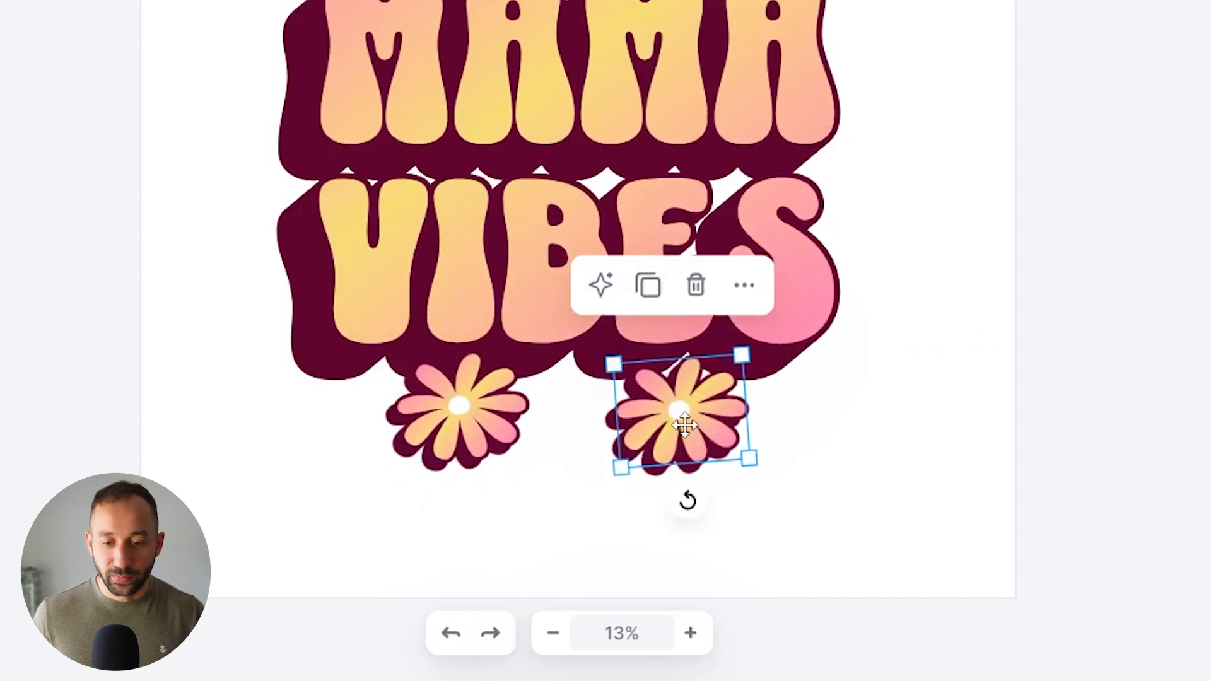
key(Delete)
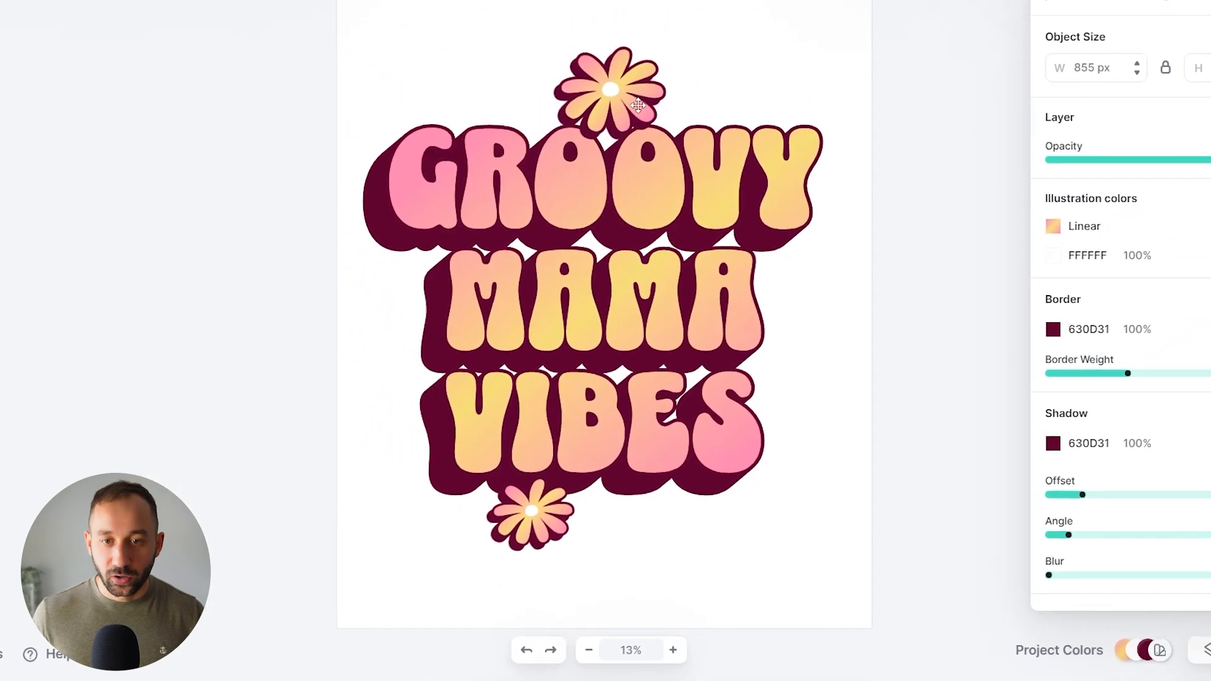
click(450, 440)
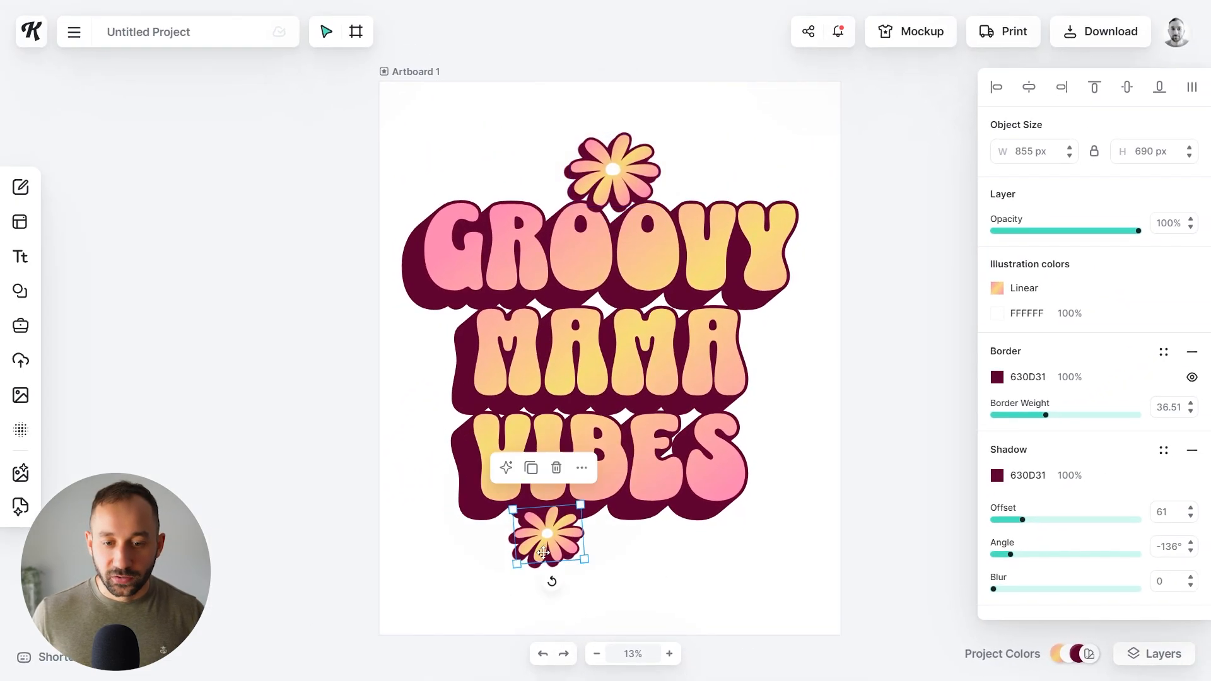
click(648, 556)
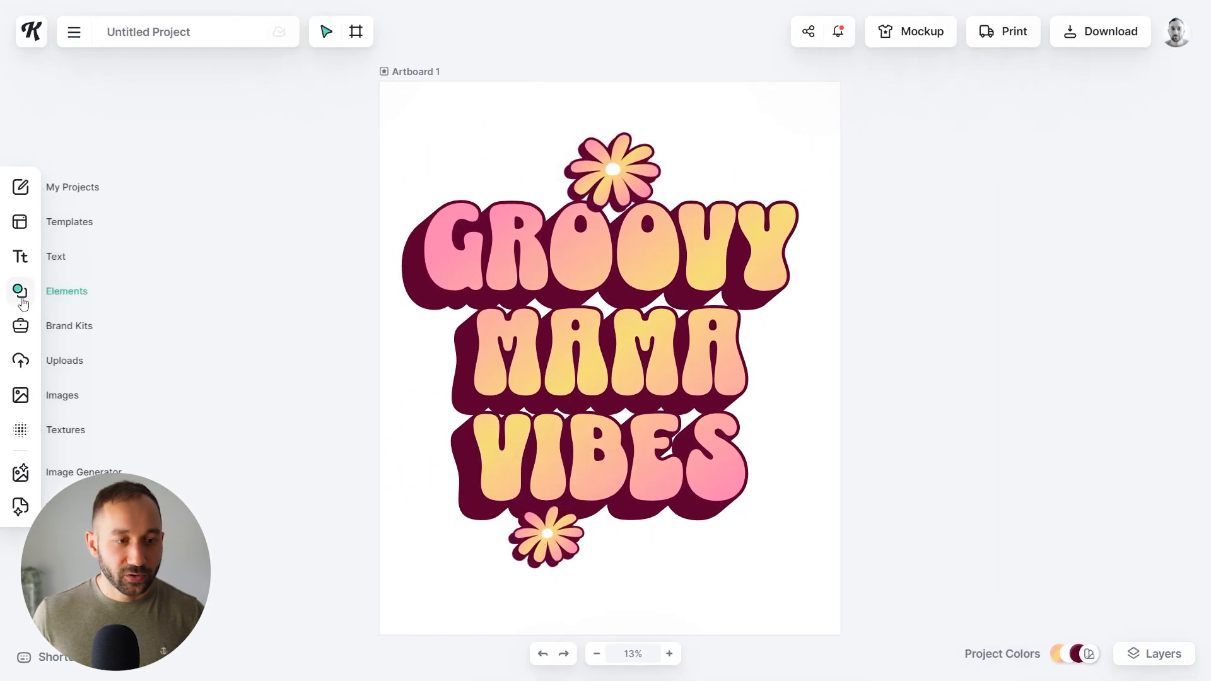
Add the pink-red flower with rounded petals and a yellow center from the elements library, and move it over VIBES
click(69, 295)
drag(282, 244, 291, 431)
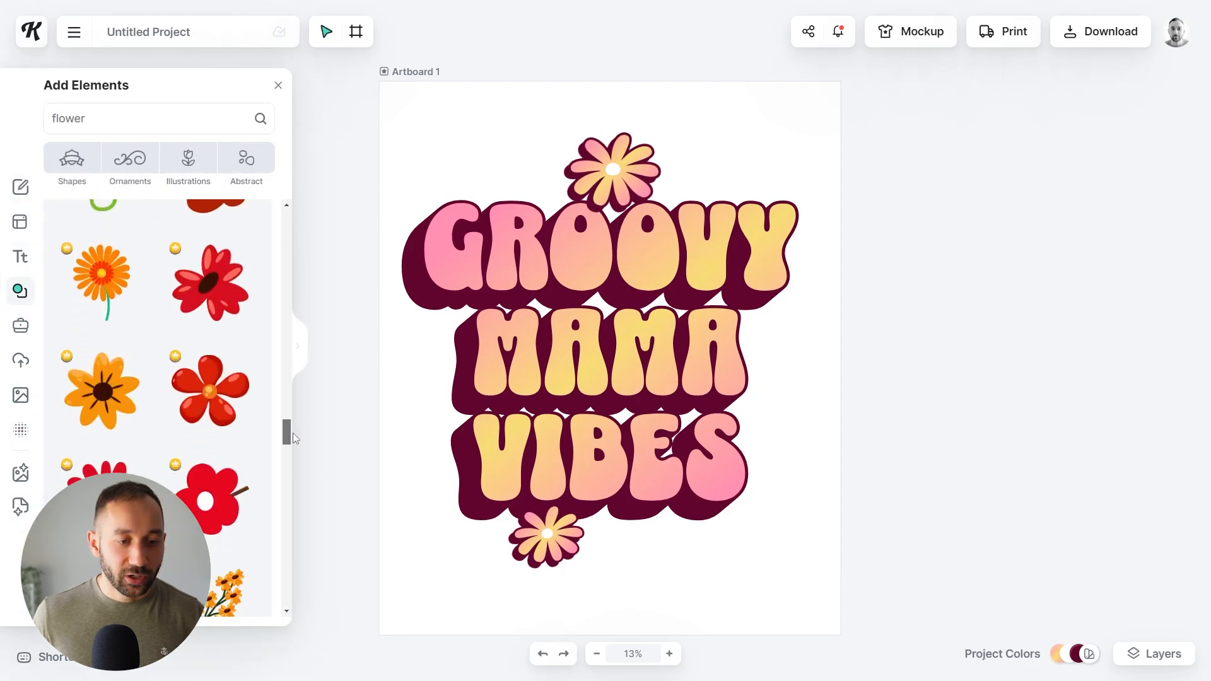
click(102, 304)
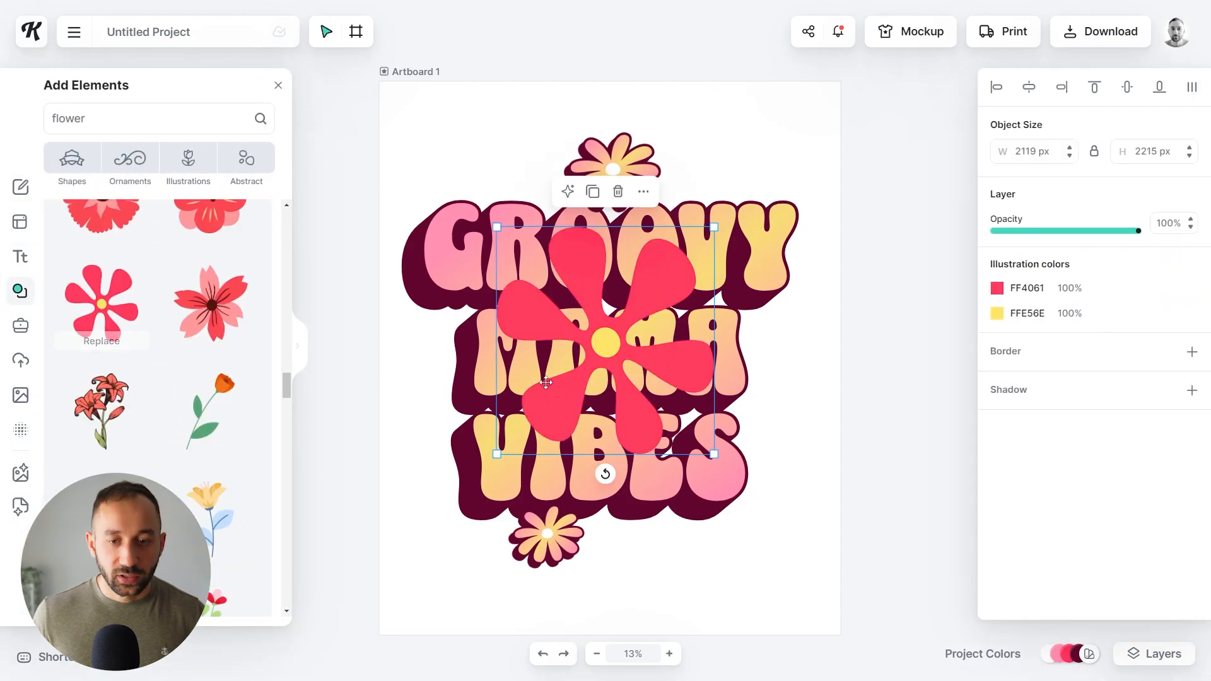
drag(661, 386, 694, 549)
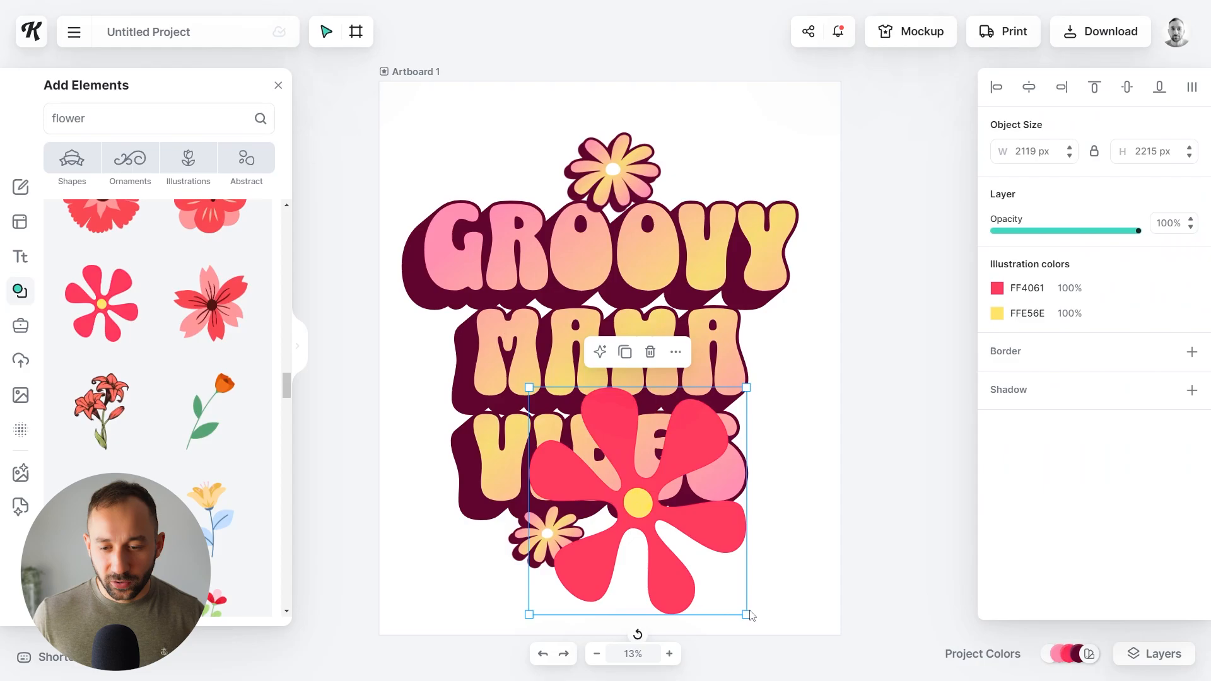
Shrink the pink-red flower beneath the ES of VIBES and restyle it with the other flowers' gradient, white center, burgundy border and shadow
drag(746, 614, 632, 575)
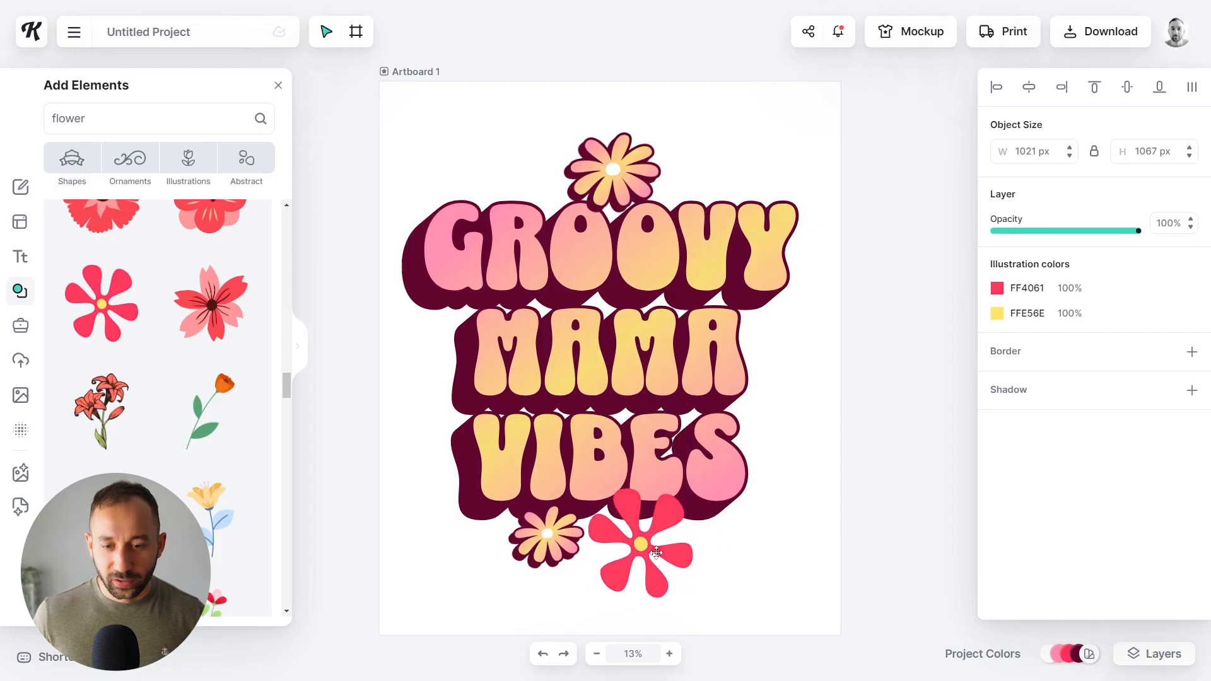
click(651, 557)
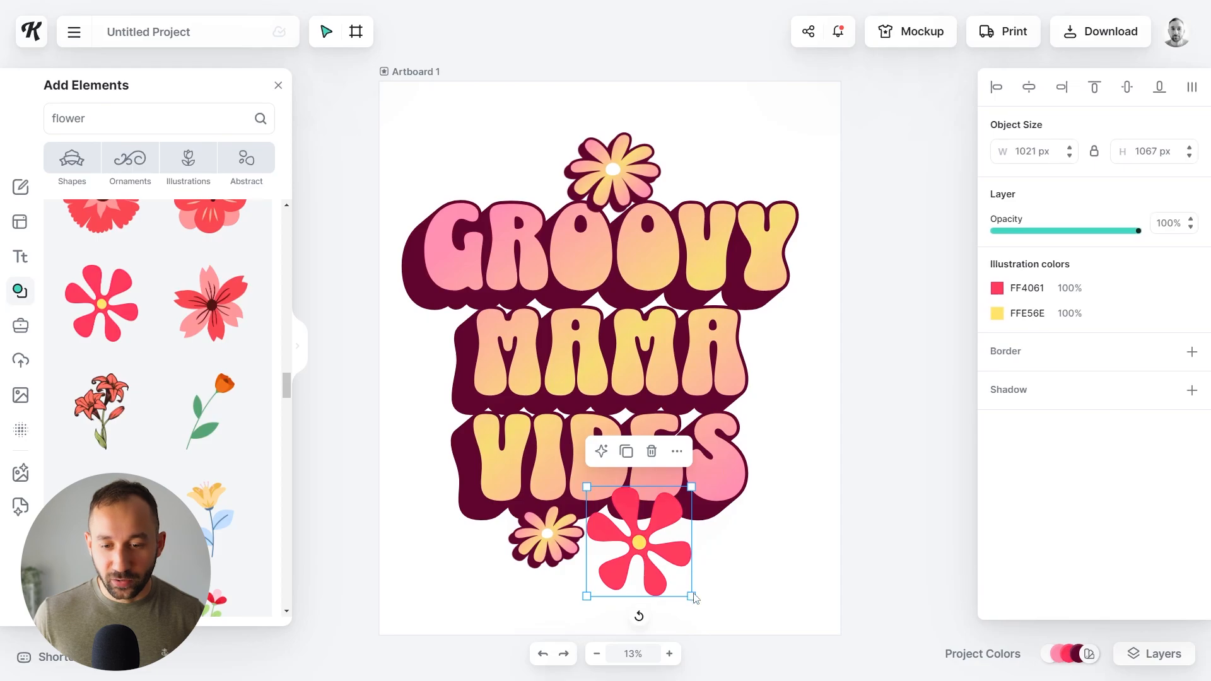
drag(691, 596, 676, 583)
click(997, 288)
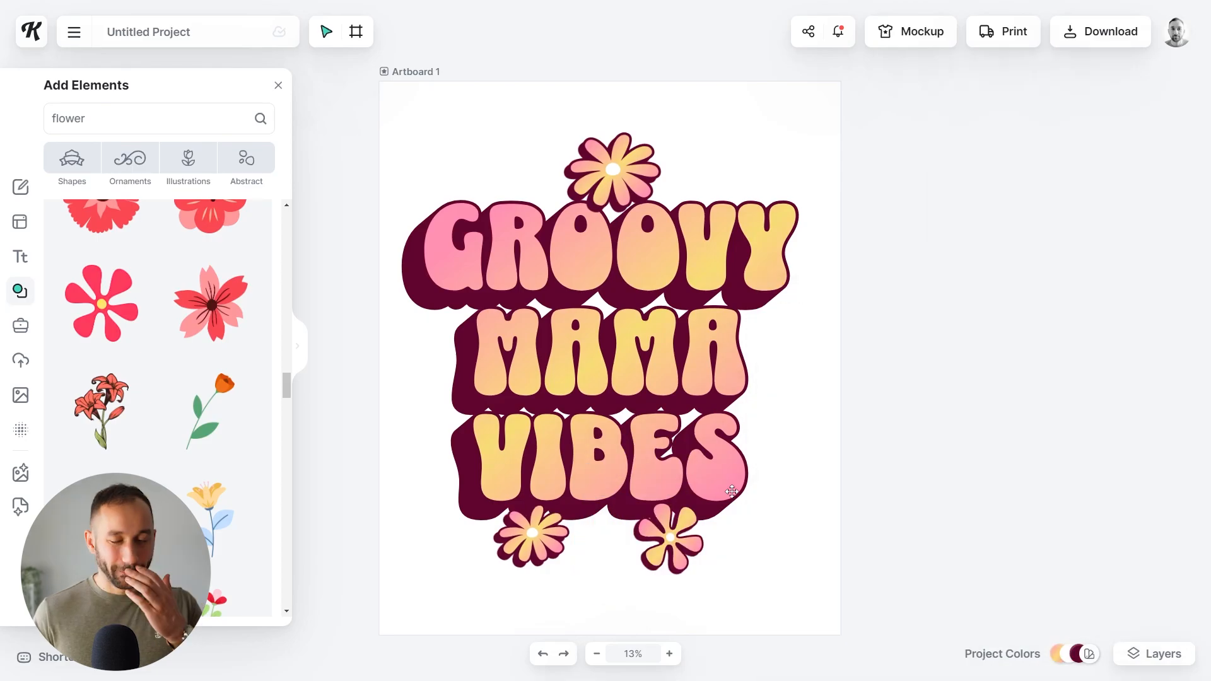
Search the elements library for "heart" and add the wide solid brown heart to the design
click(139, 126)
key(ctrl+a)
text(heare)
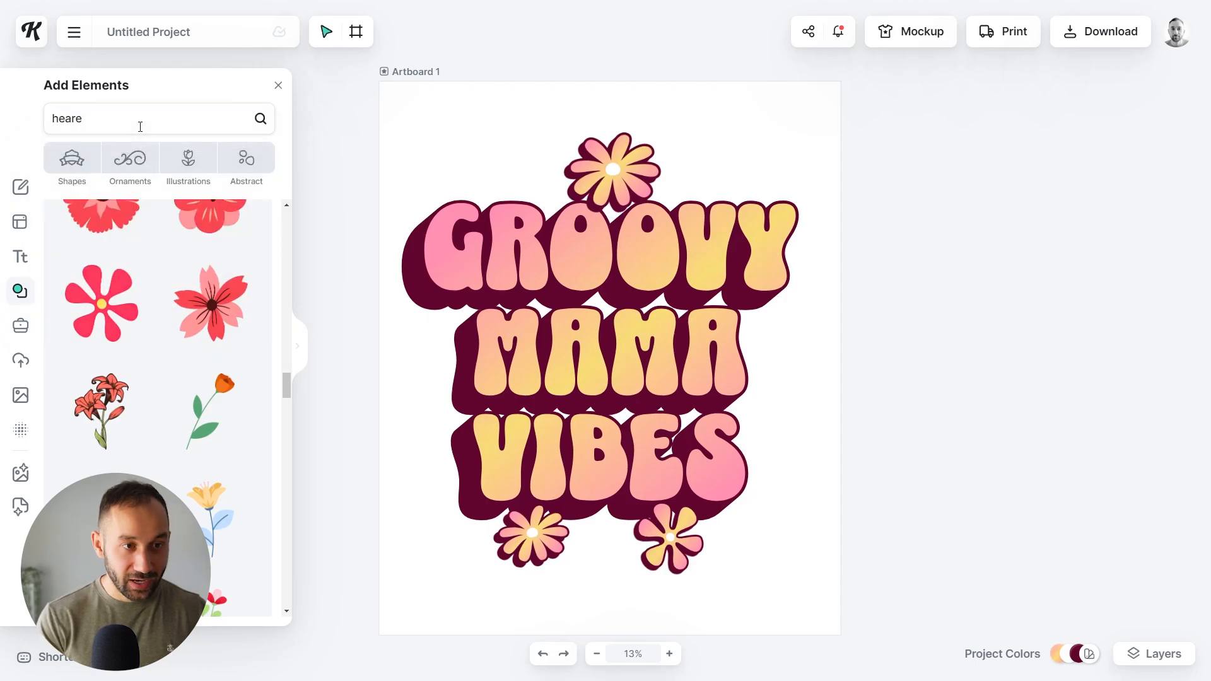
key(BackSpace)
text(t)
key(Return)
click(101, 274)
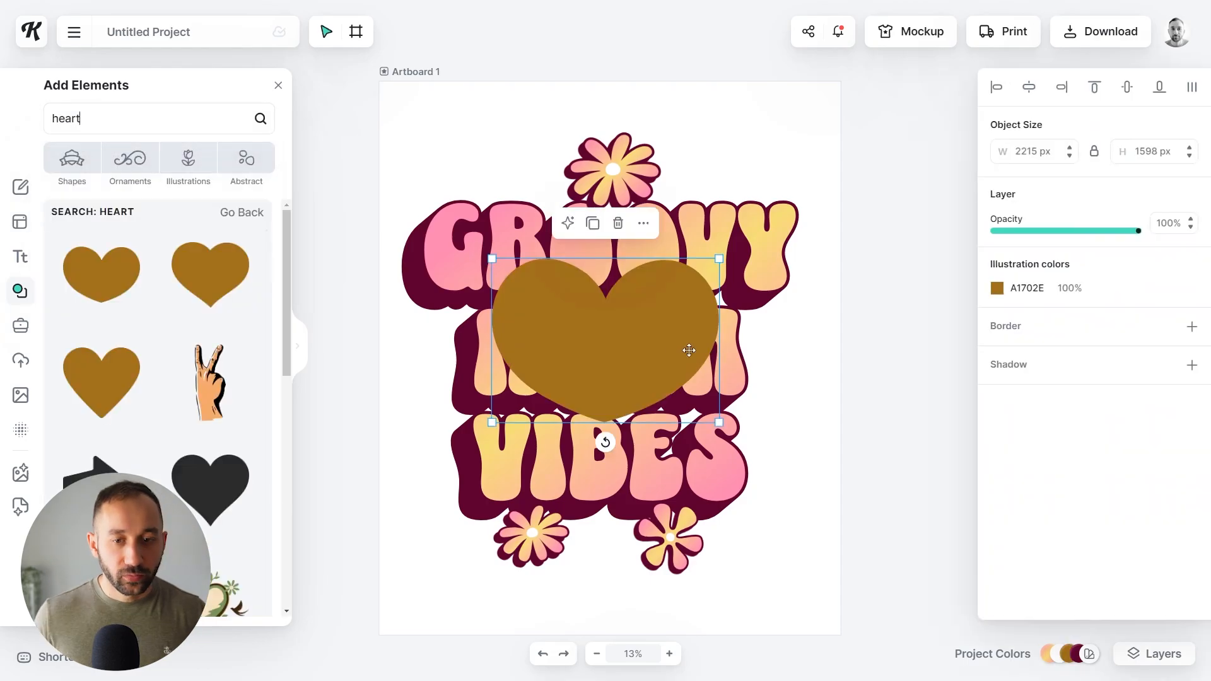
Place the heart tilted to the left of the top flower at about 660 × 476 px, and fill it with the pink-yellow gradient
drag(680, 345, 598, 174)
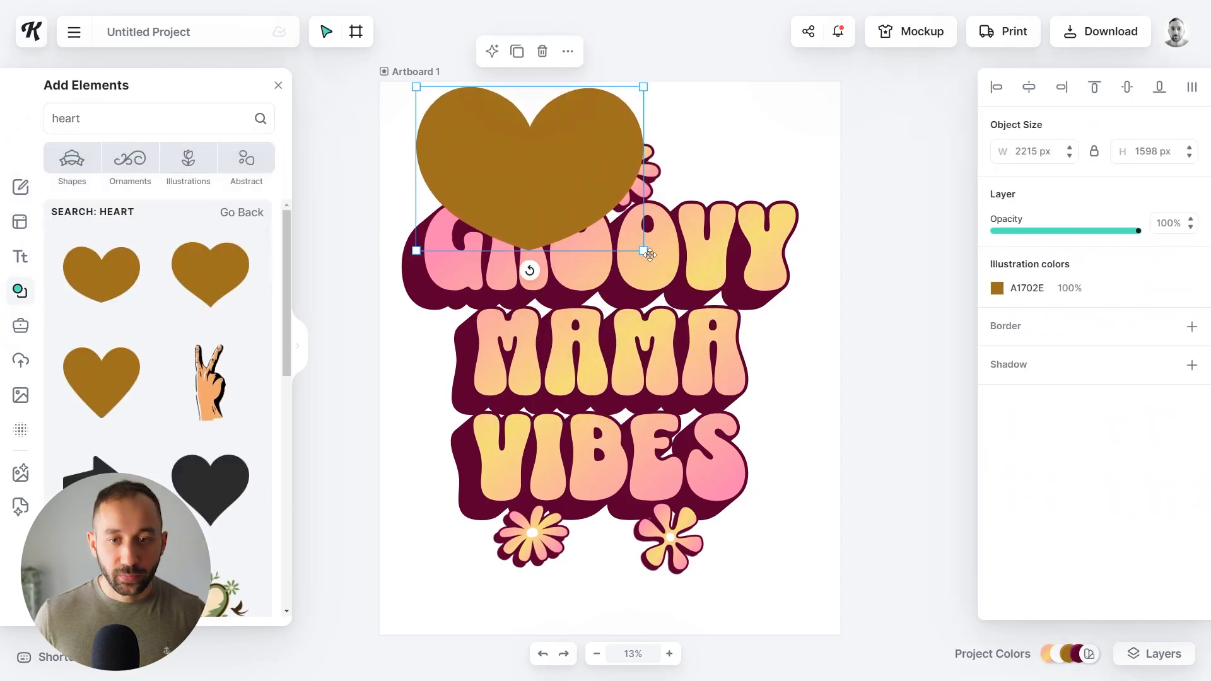
drag(649, 254, 567, 199)
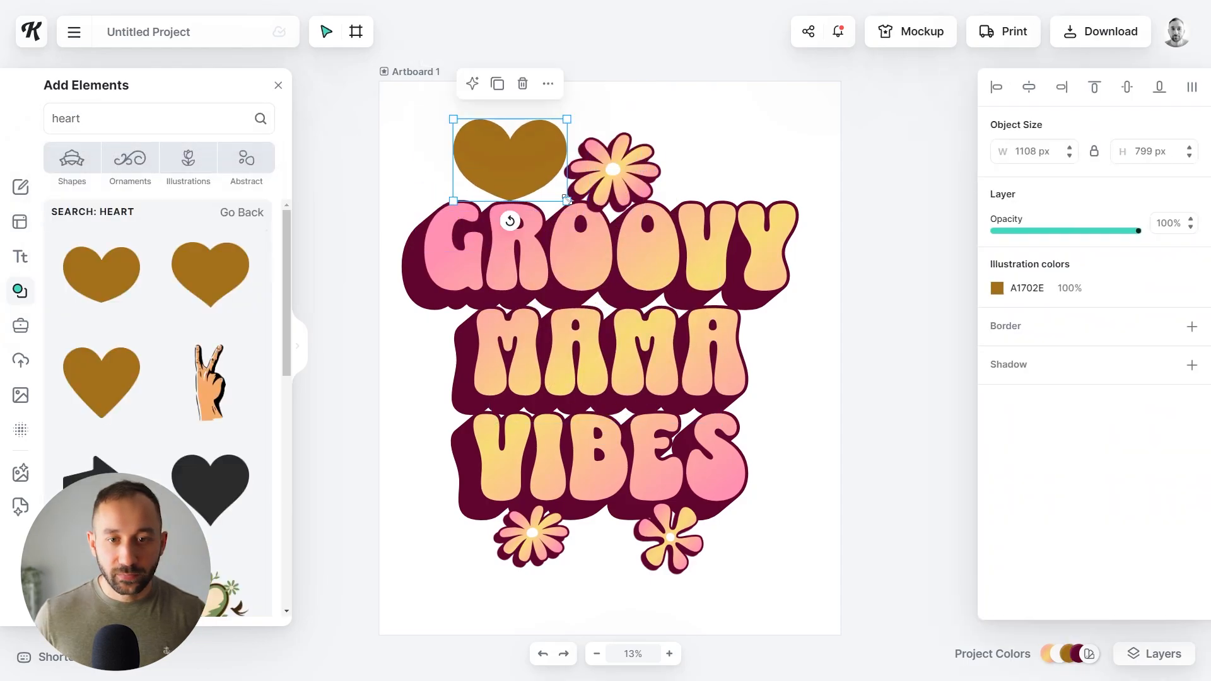
drag(532, 221, 536, 214)
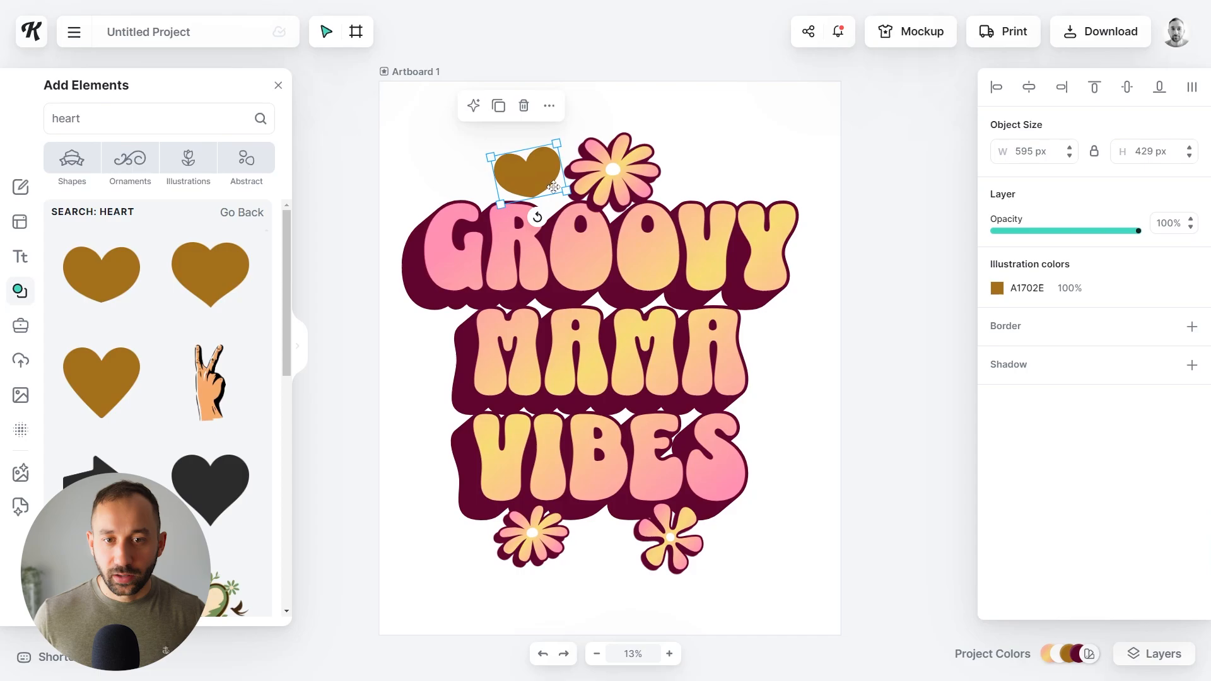
drag(531, 172, 525, 173)
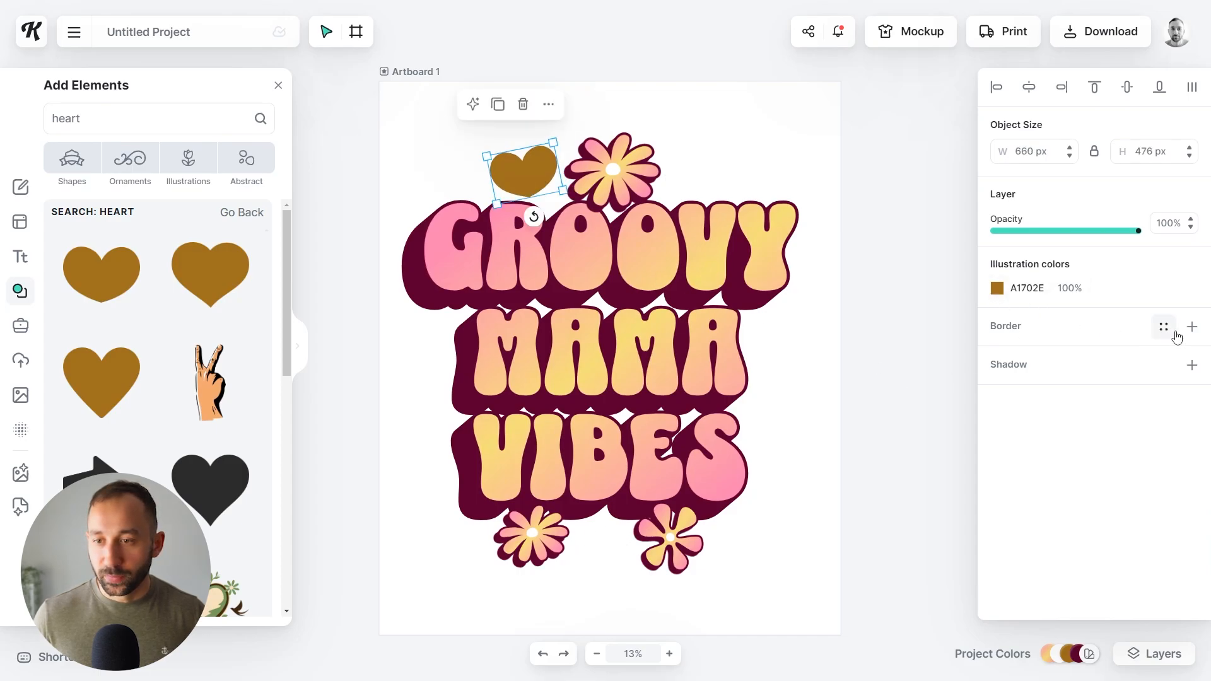
click(997, 288)
click(776, 624)
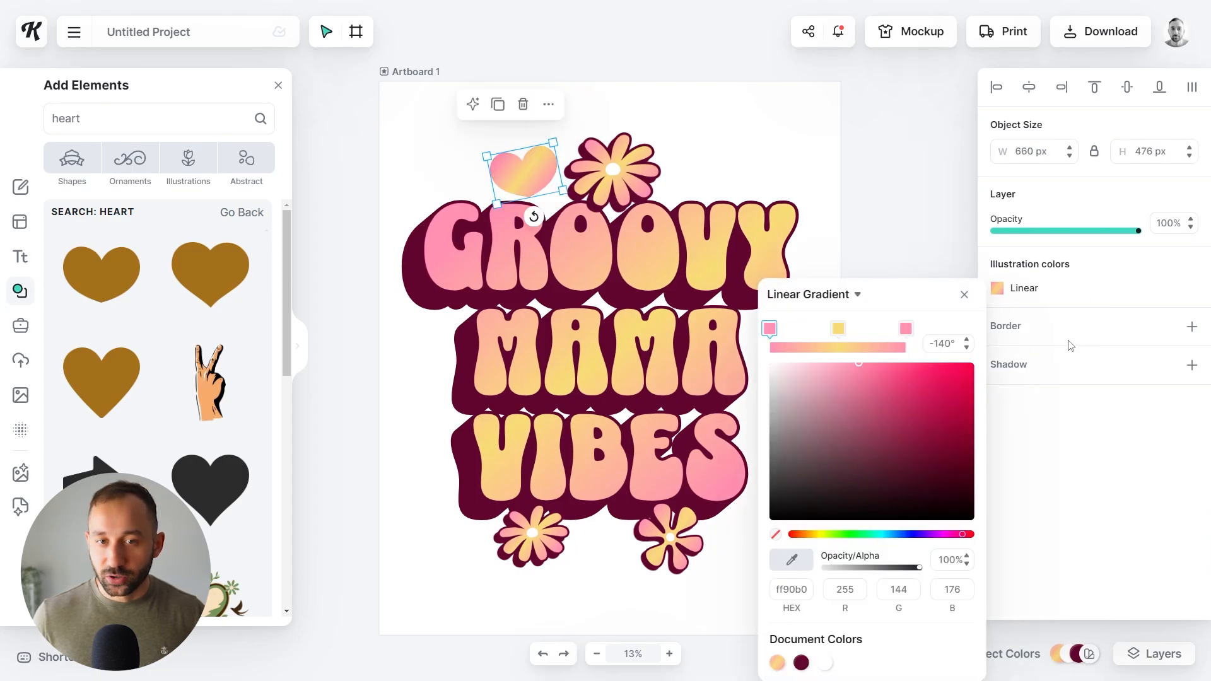
Add a border to the gradient heart beside the top flower and open the border's color settings
click(1191, 326)
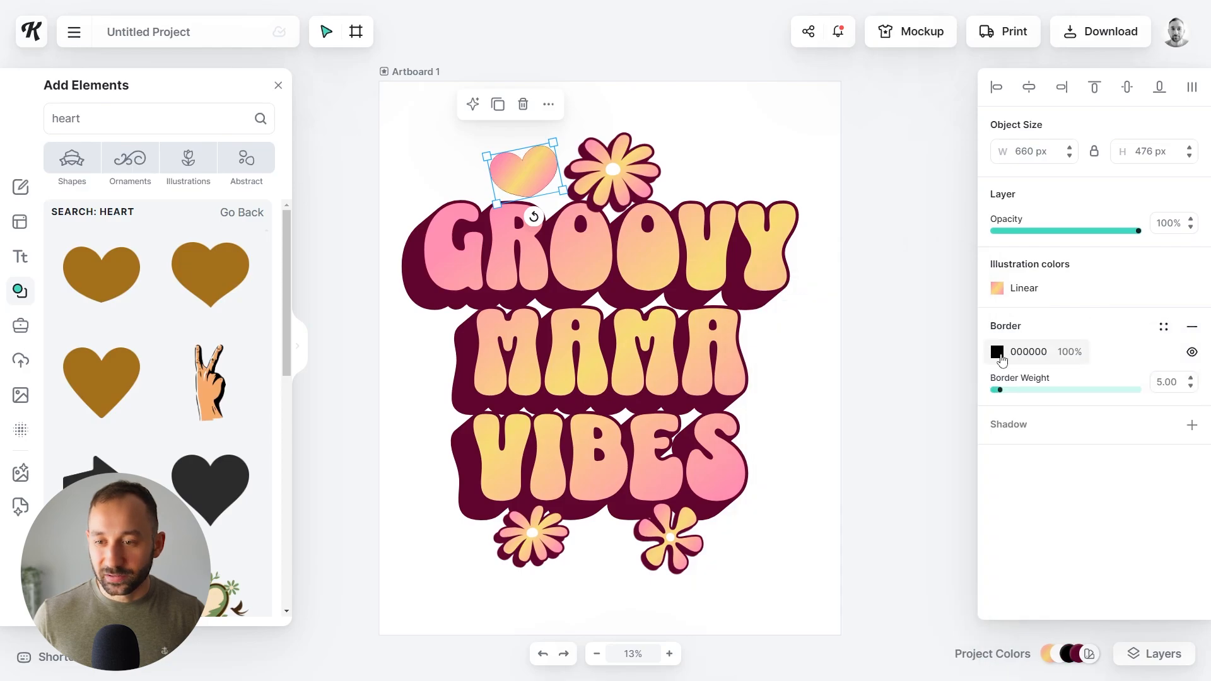
click(999, 357)
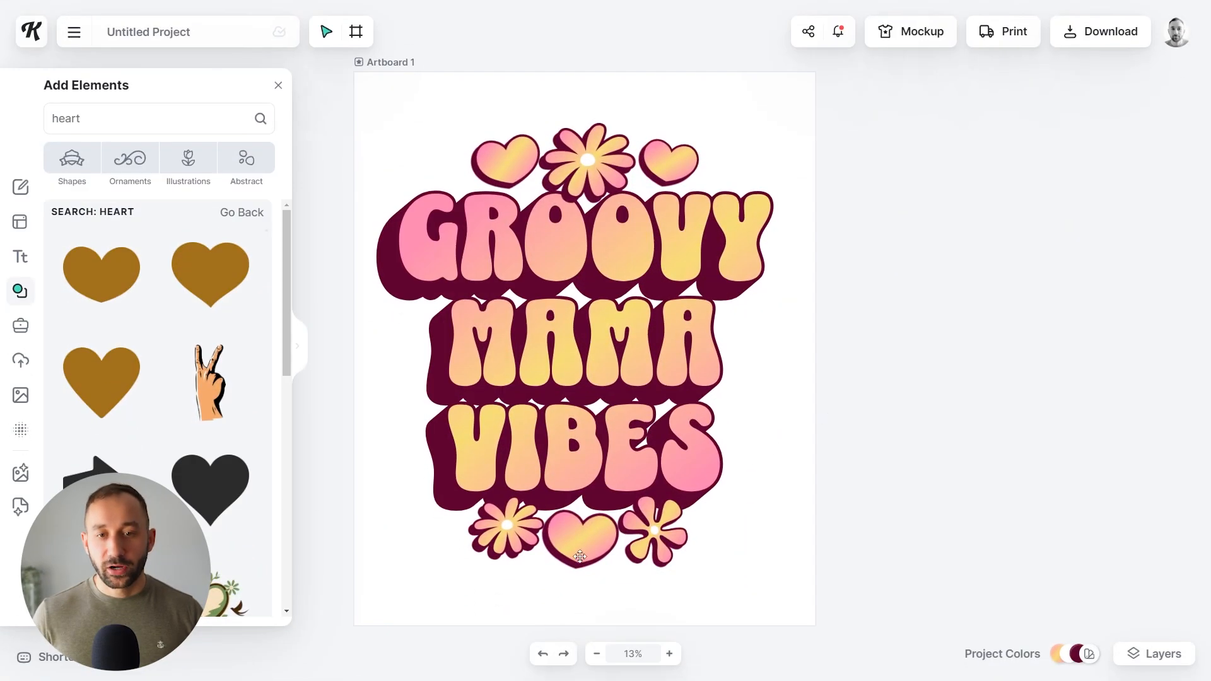
Slightly enlarge the heart between the two flowers beneath VIBES so it fills the gap between them
click(579, 560)
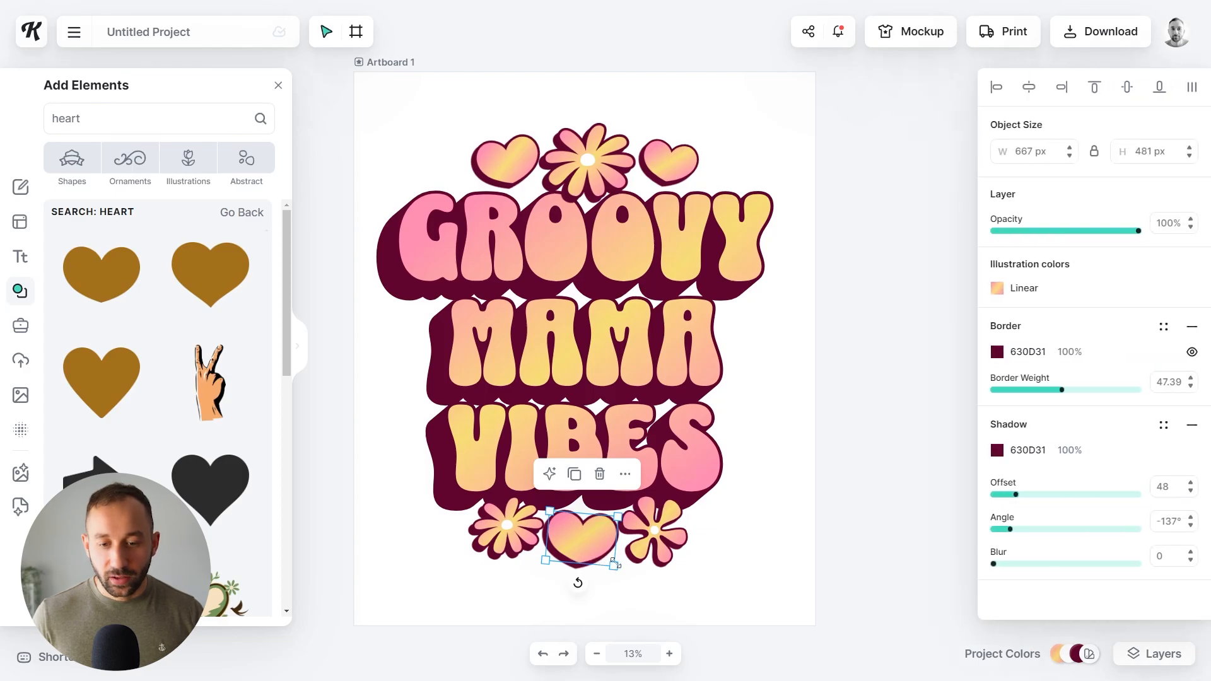
drag(619, 565, 621, 568)
click(794, 490)
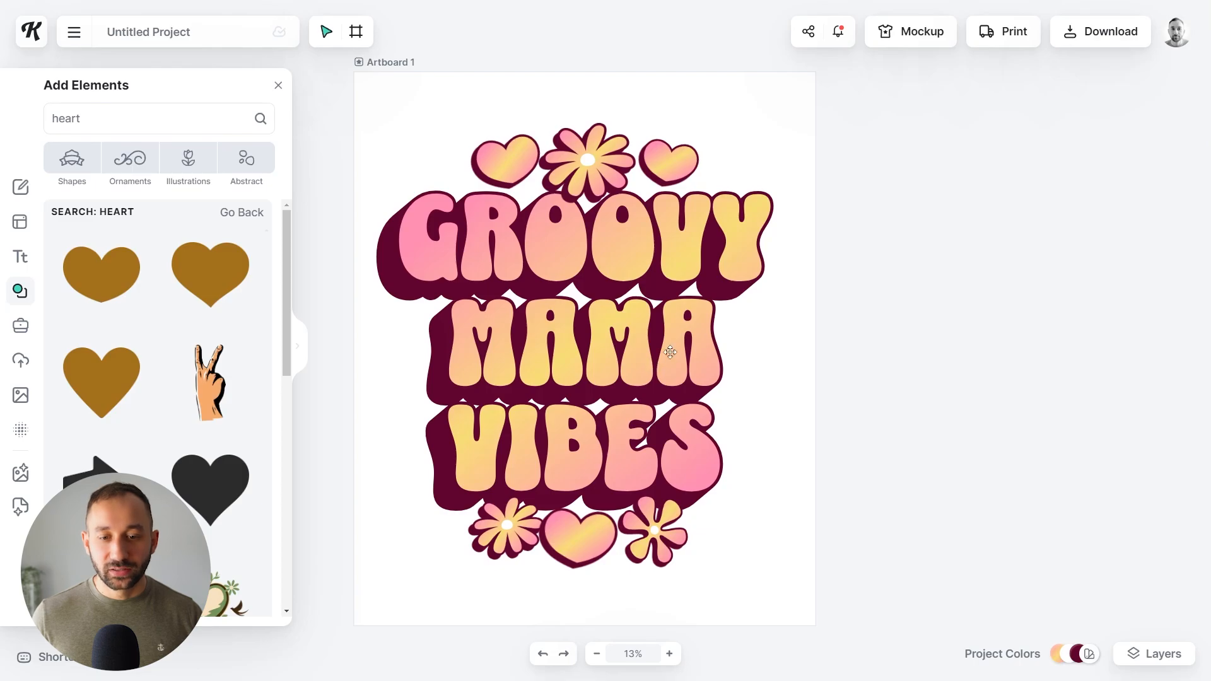
Rename the artboard as "Groovy Mama Vibes" and nudge the small heart above the VY of GROOVY closer to the top flower
double_click(392, 65)
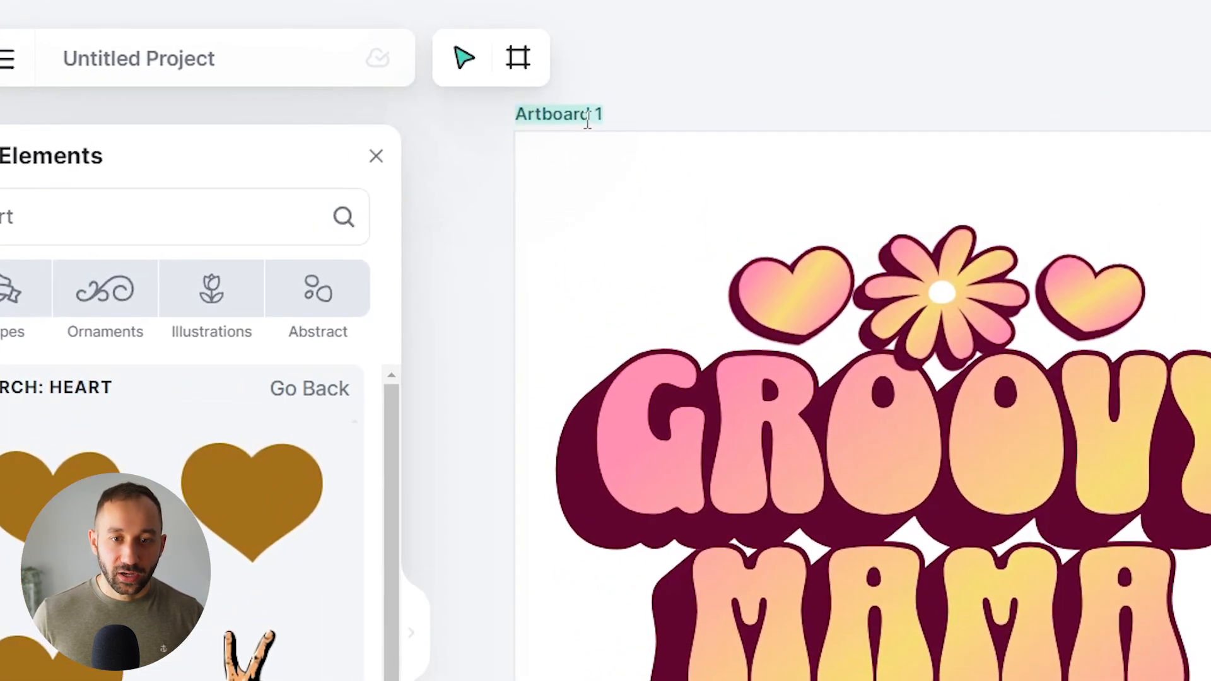
text(Groovy Mama Vibes)
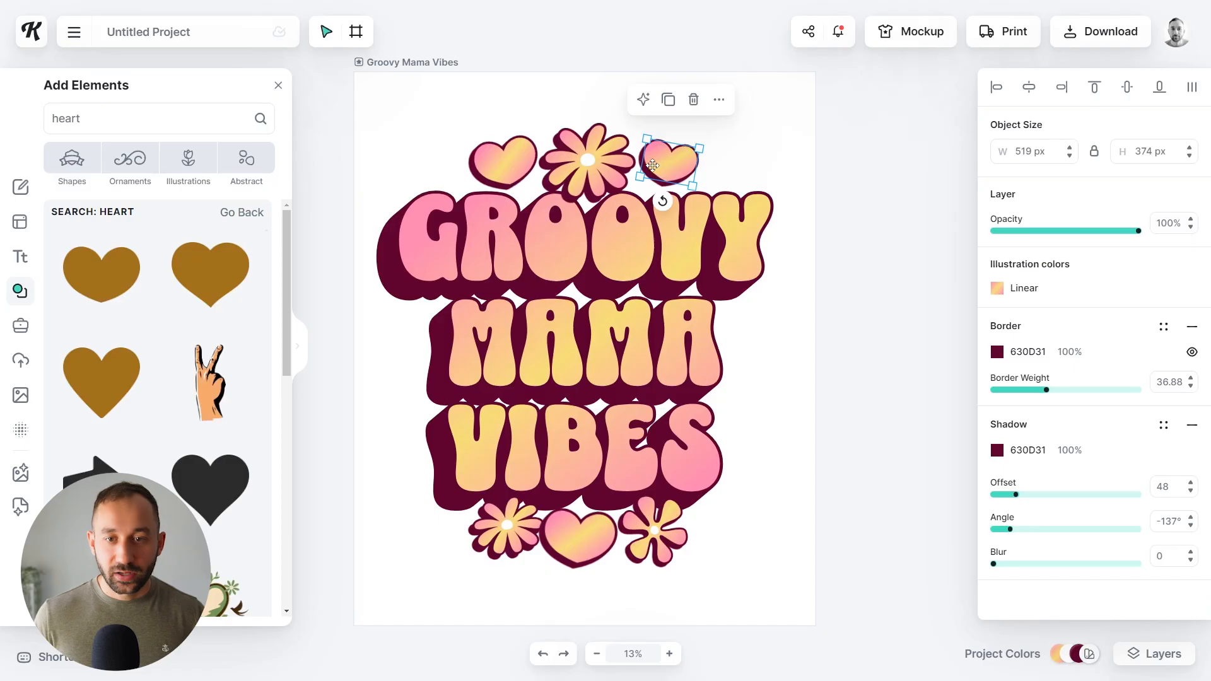
drag(652, 165, 649, 165)
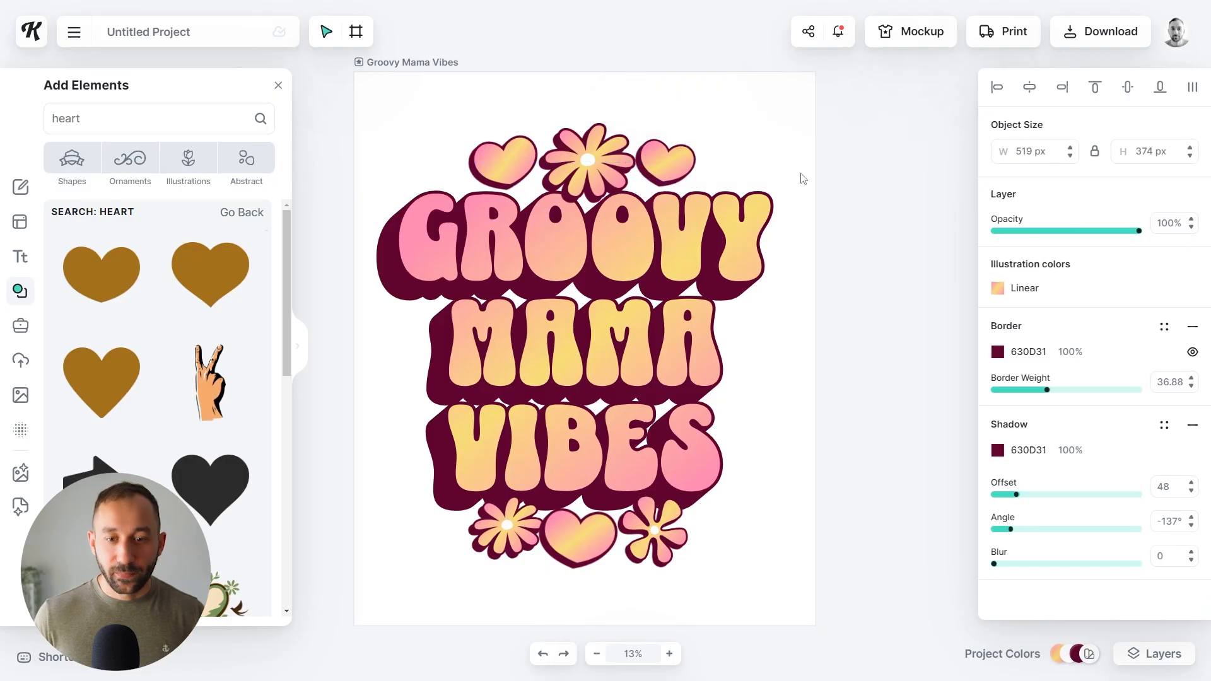
click(891, 168)
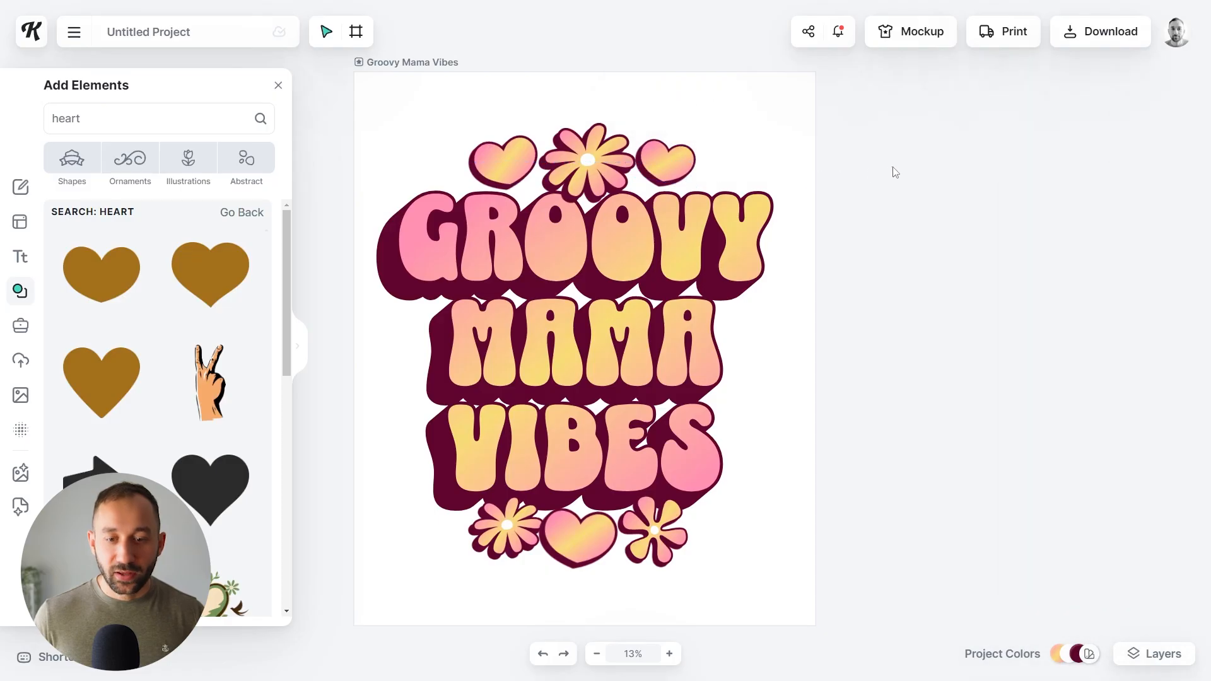
Duplicate the whole Groovy Mama Vibes artboard and place the copy beside the original
click(596, 654)
click(542, 210)
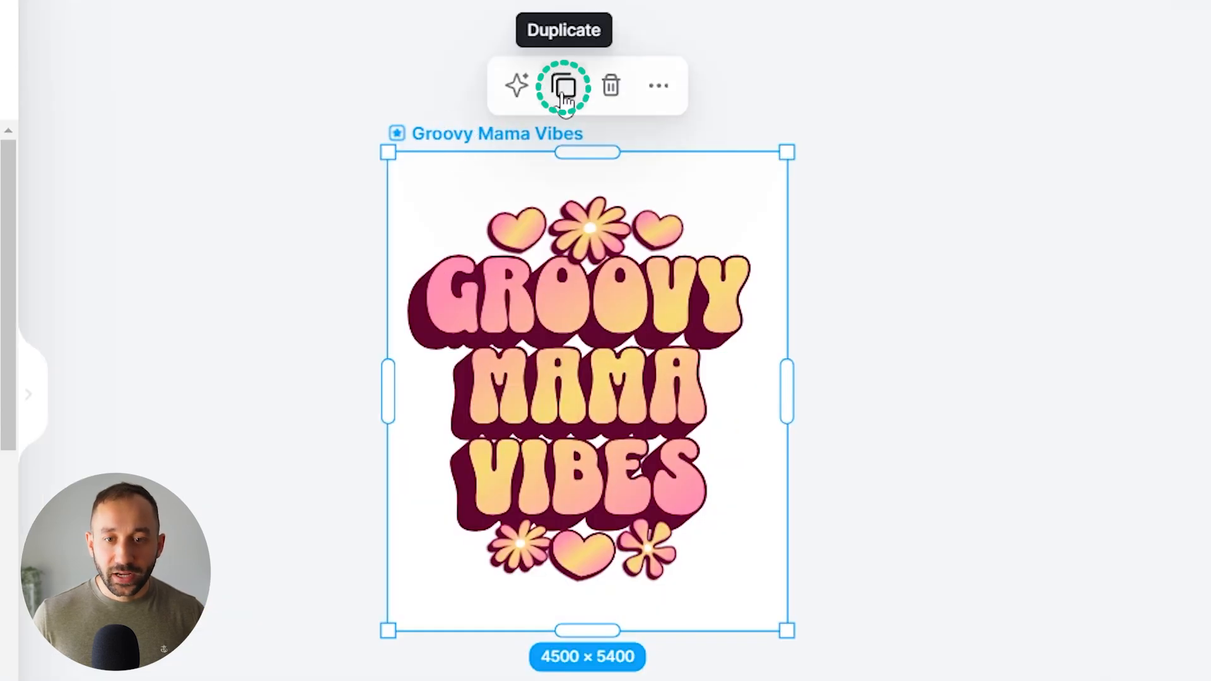
key(ctrl+d)
drag(462, 125, 877, 130)
click(742, 196)
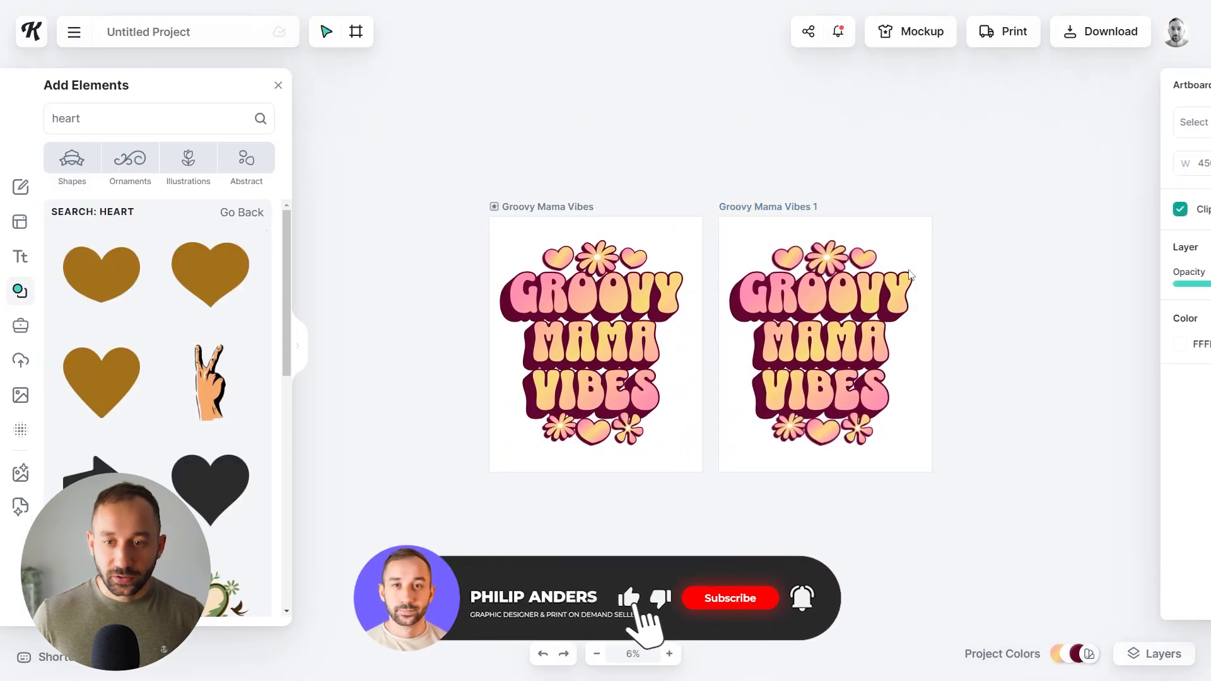
Replace the word MAMA with "NURSE" in the duplicated artboard's text
scroll(887, 351, up, 3)
click(595, 290)
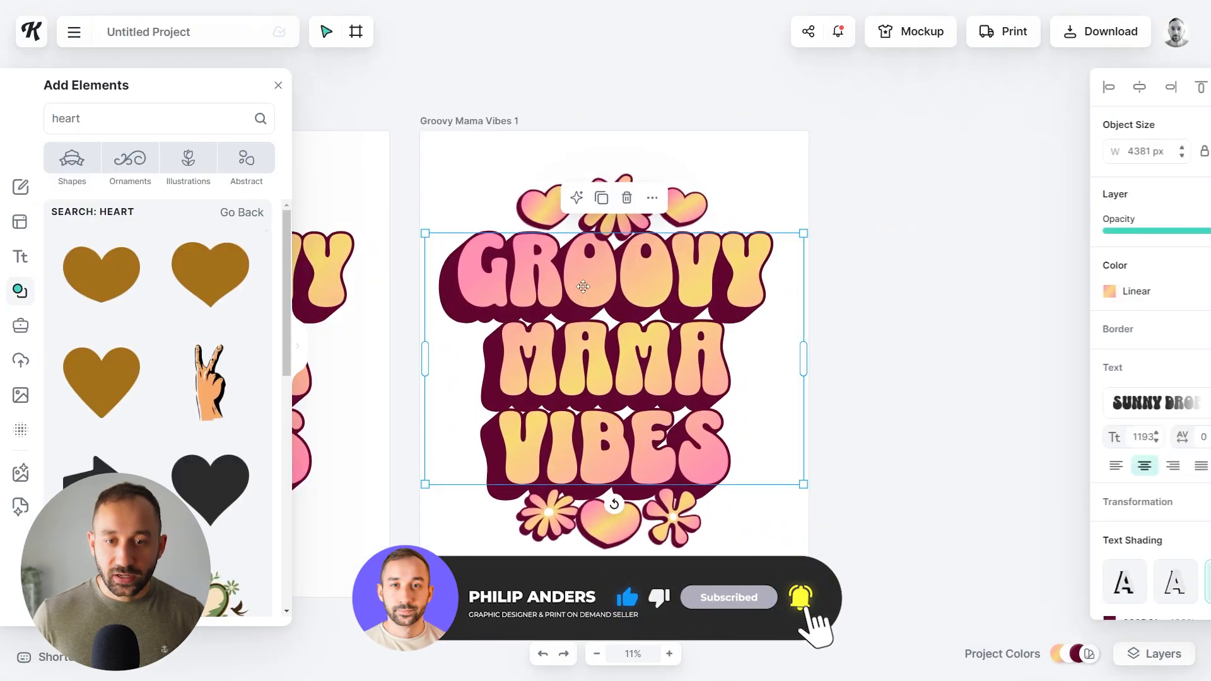
double_click(597, 284)
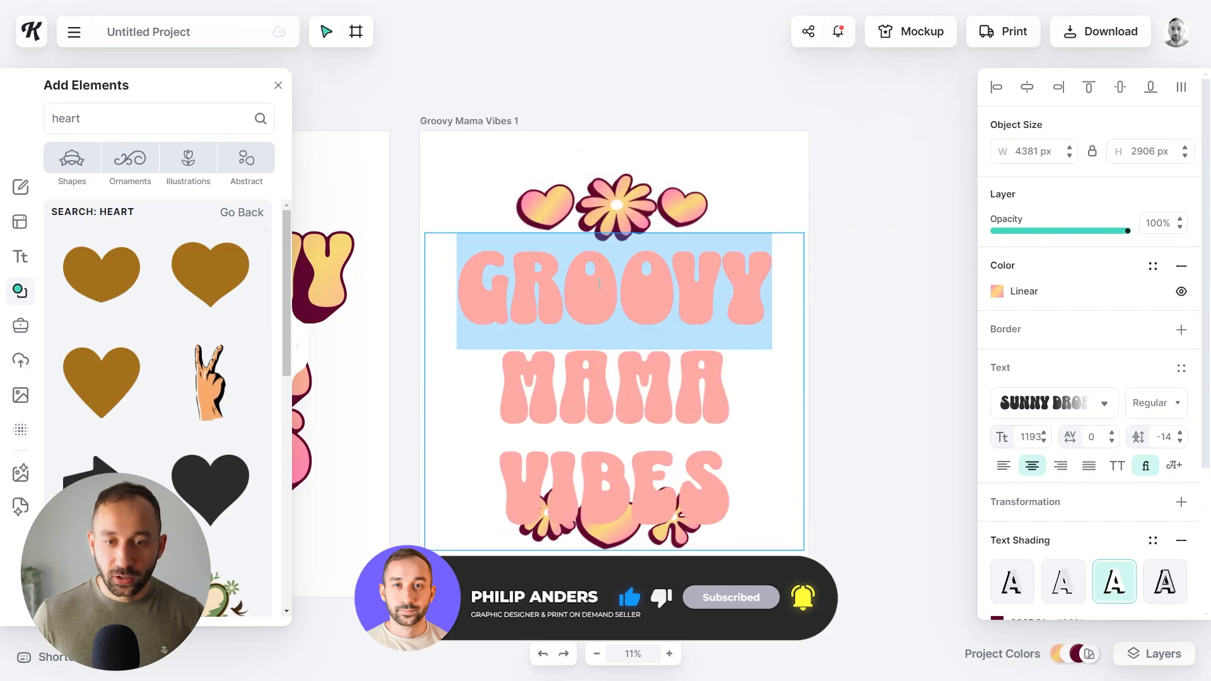
click(508, 288)
drag(468, 289, 626, 382)
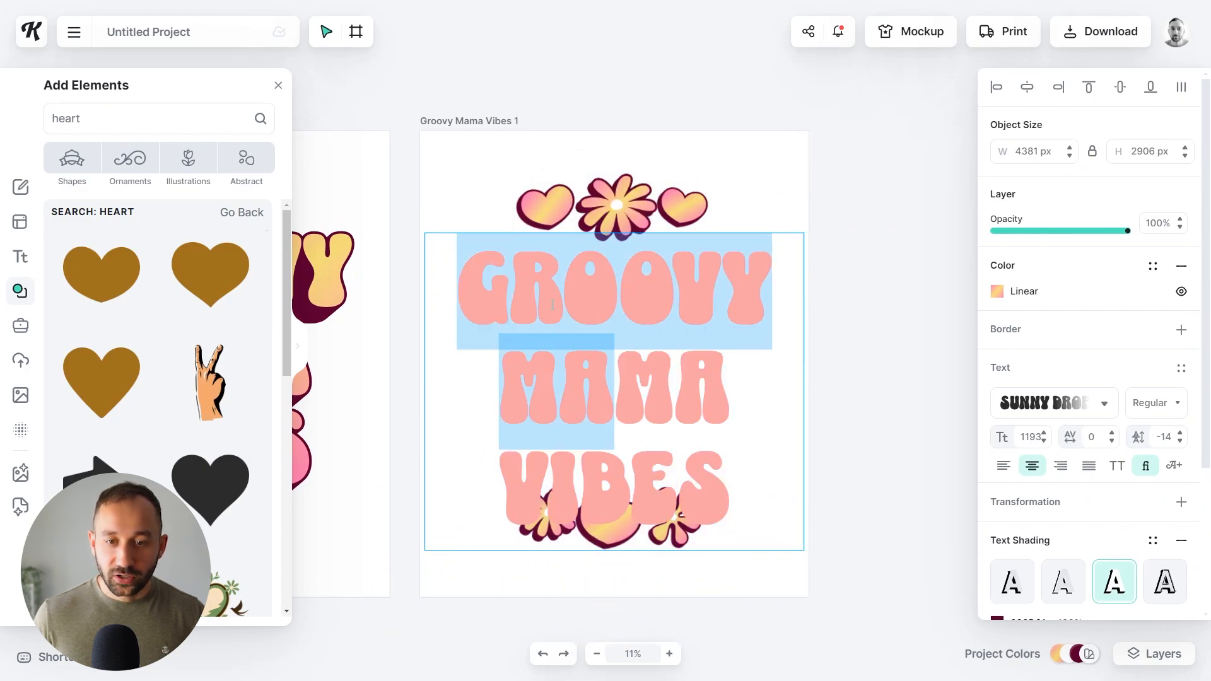
drag(501, 381, 751, 371)
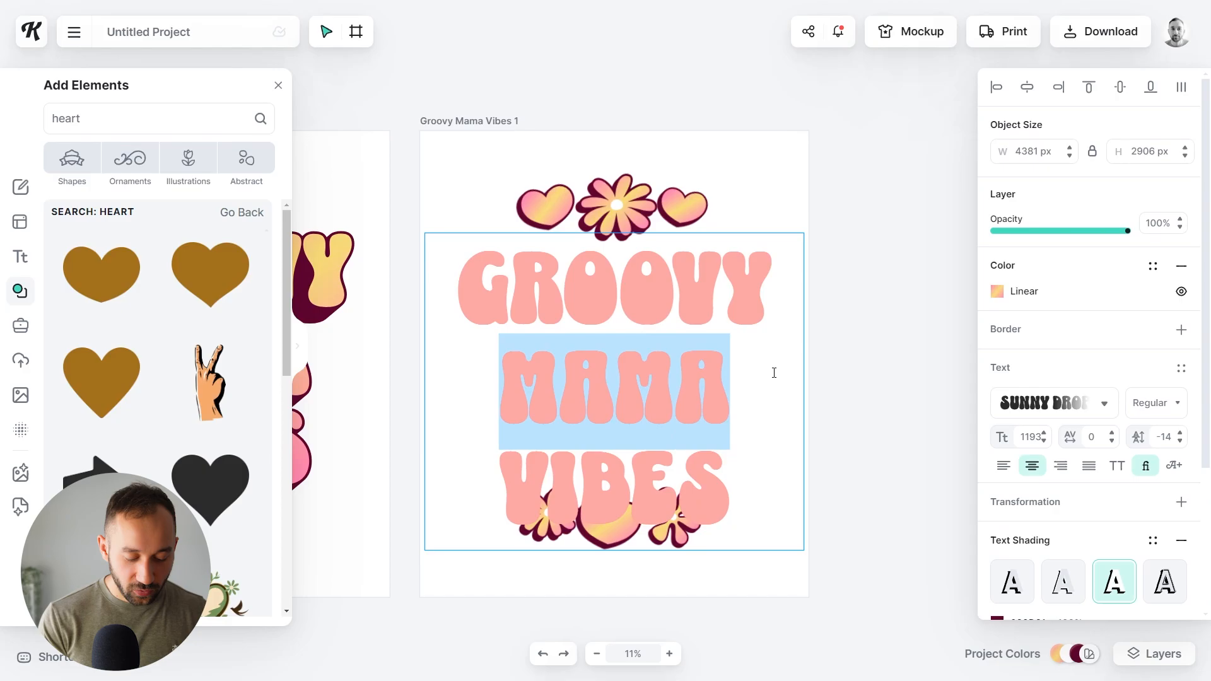
text(NURSE)
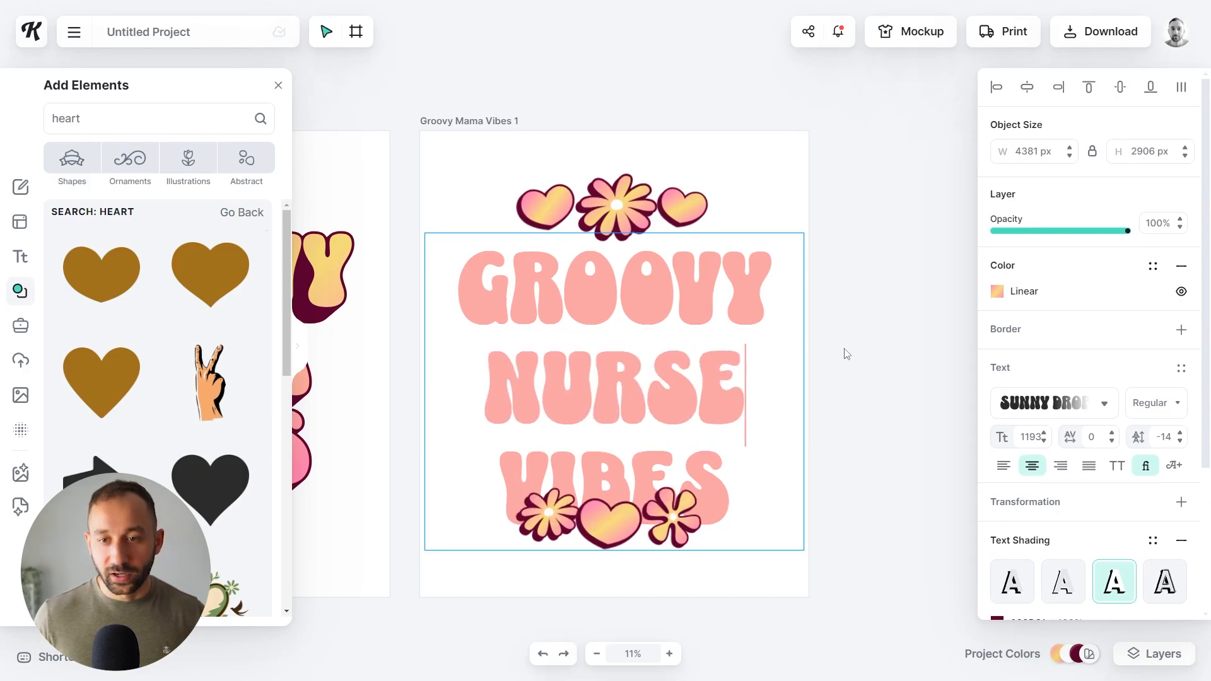
key(Escape)
click(857, 182)
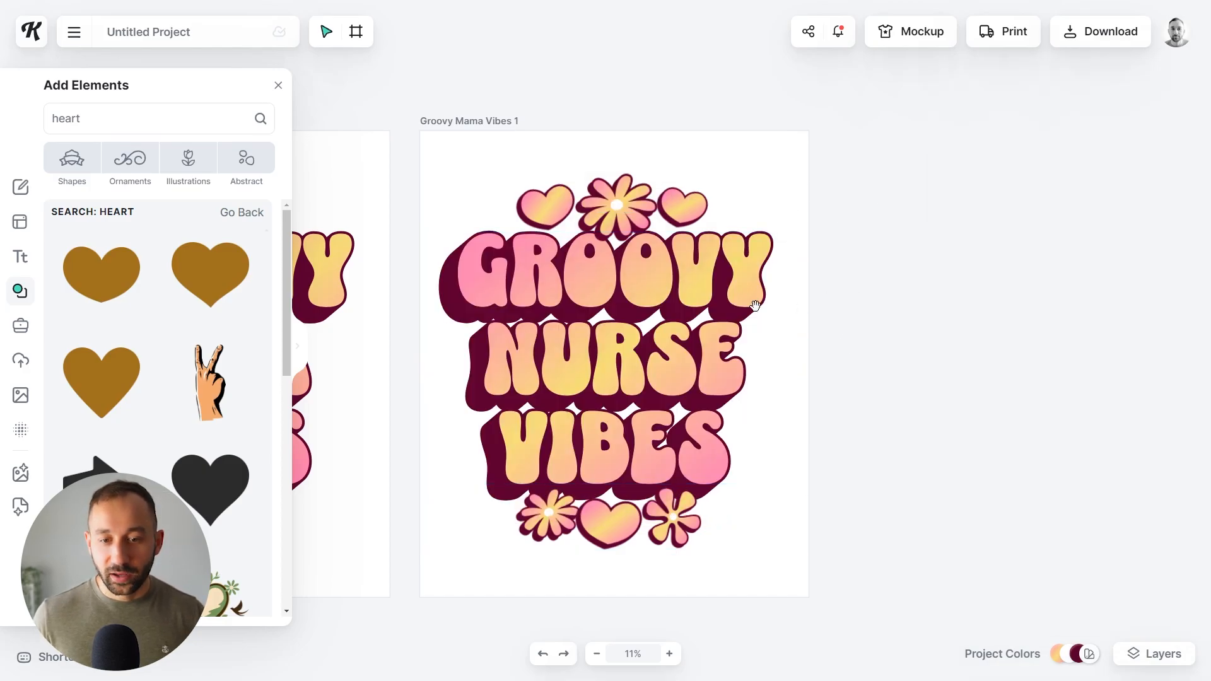
Rename the duplicated artboard as "Groovy Nurse Vibes"
drag(404, 178, 698, 162)
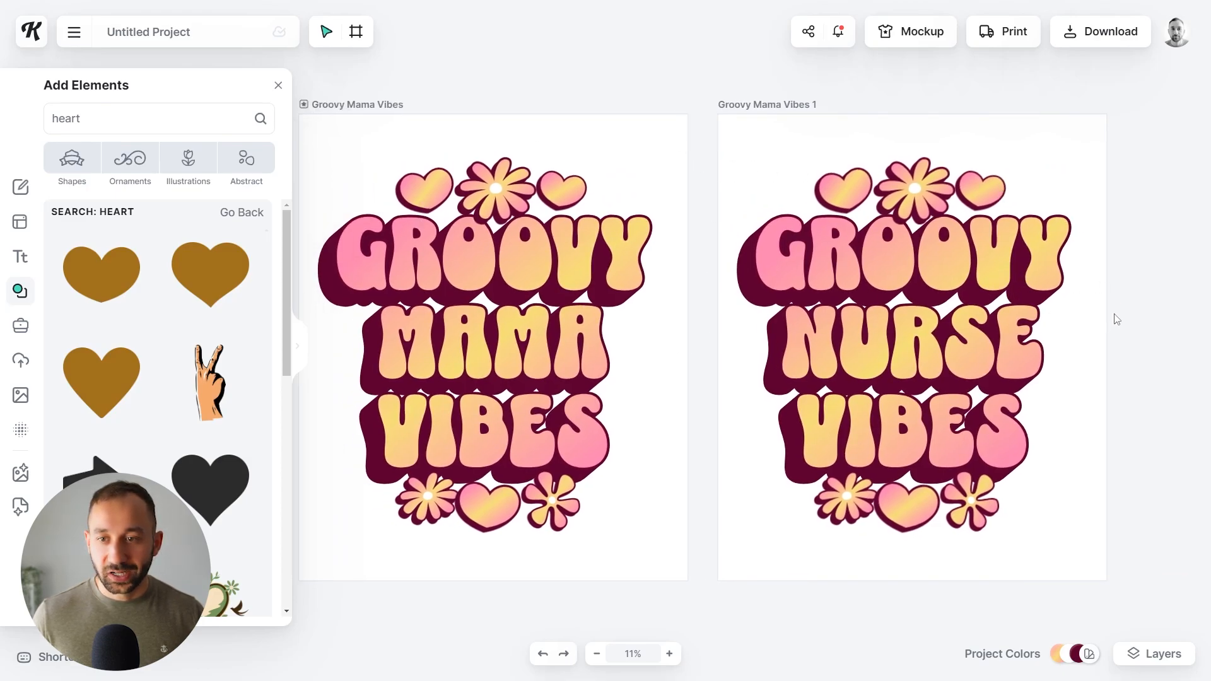
drag(1079, 304, 940, 312)
drag(975, 216, 891, 298)
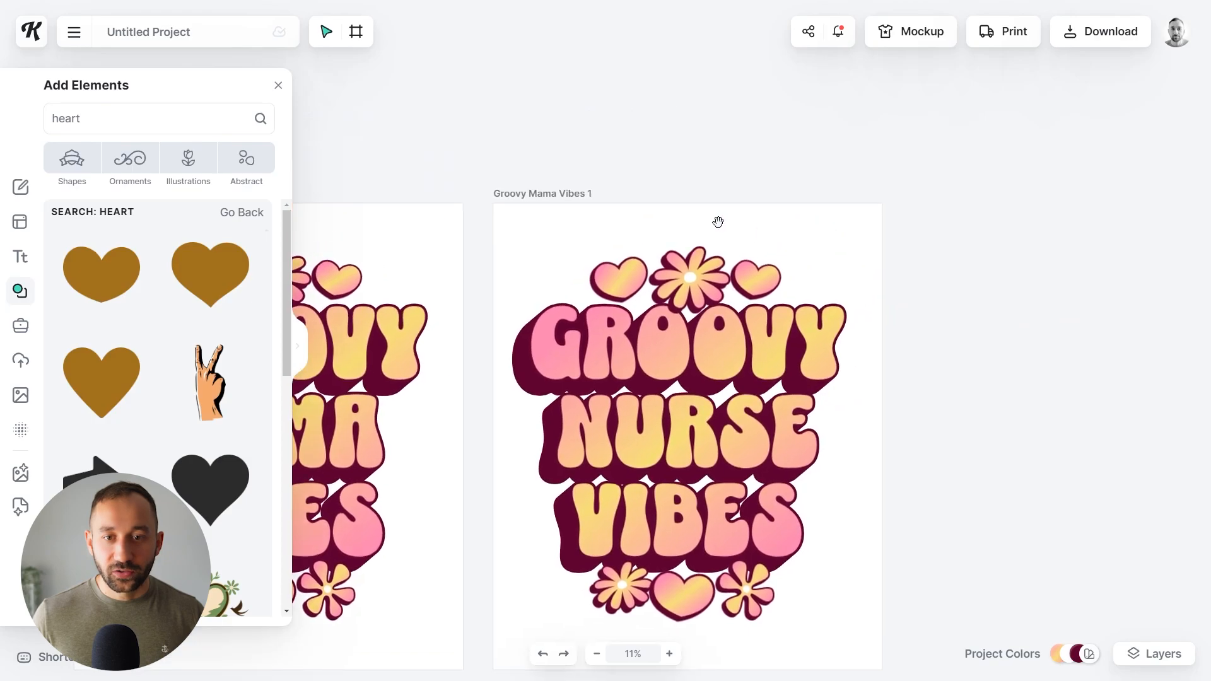
click(541, 195)
double_click(539, 194)
click(536, 193)
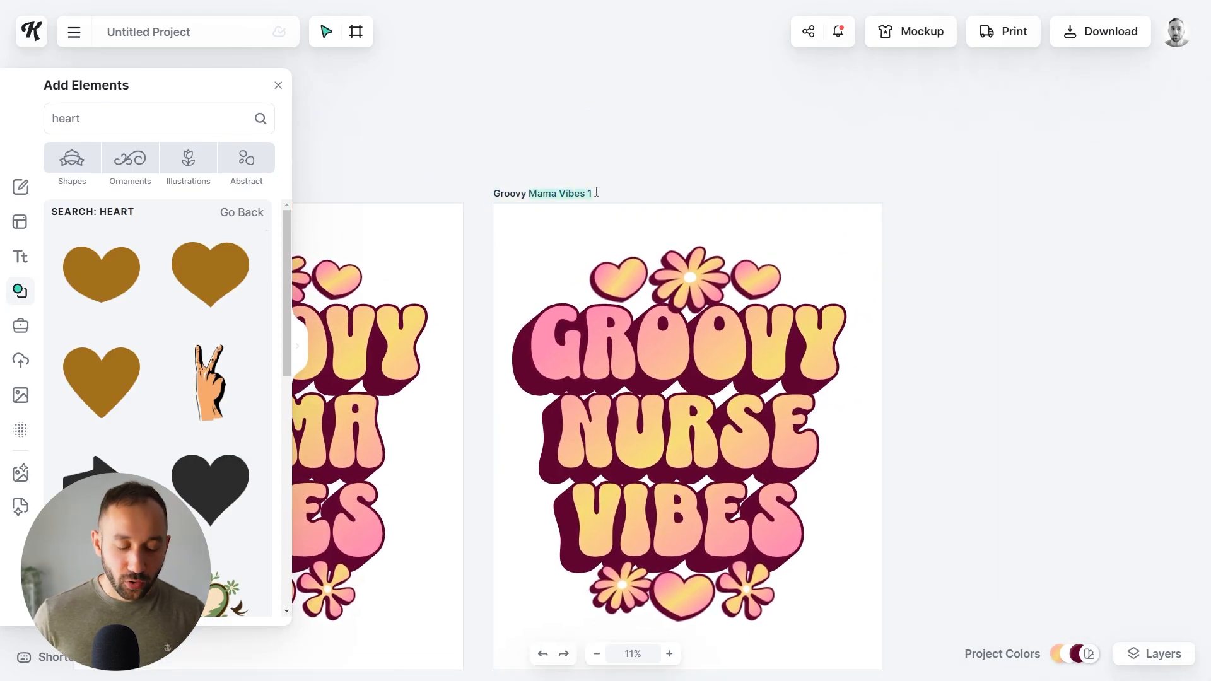
text(Nurse)
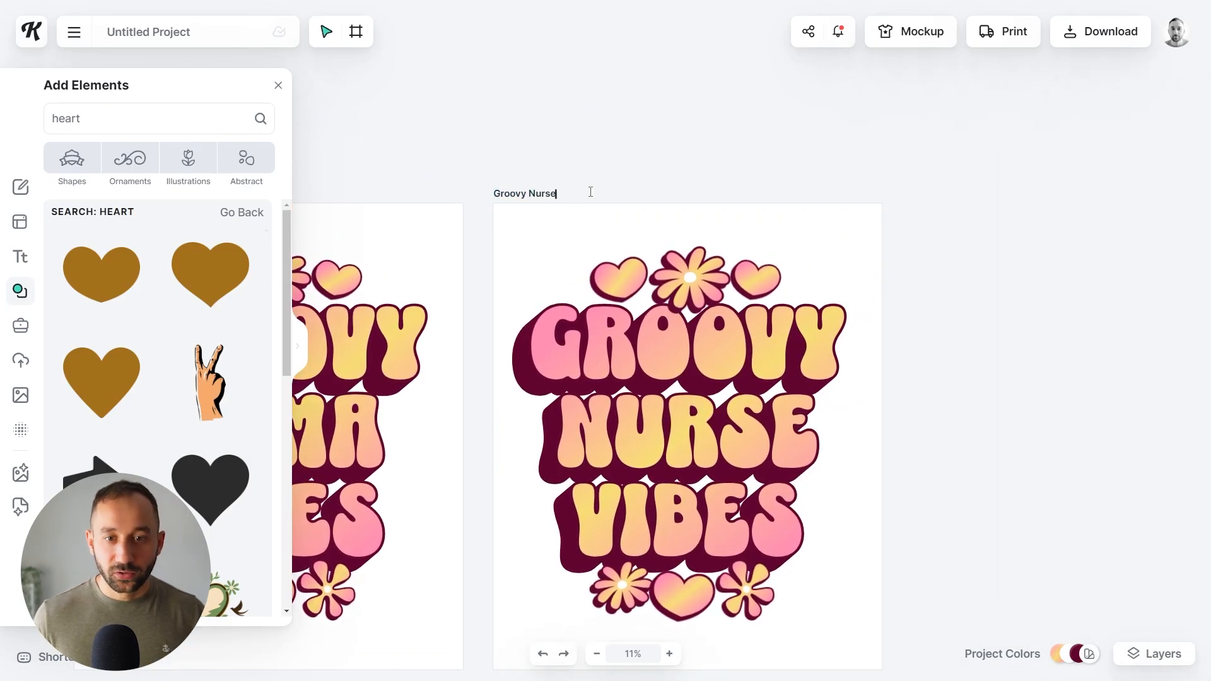
text(Vibes)
Open the download options and choose all artboards, both Groovy Mama Vibes and Groovy Nurse Vibes, for export
drag(467, 170, 683, 111)
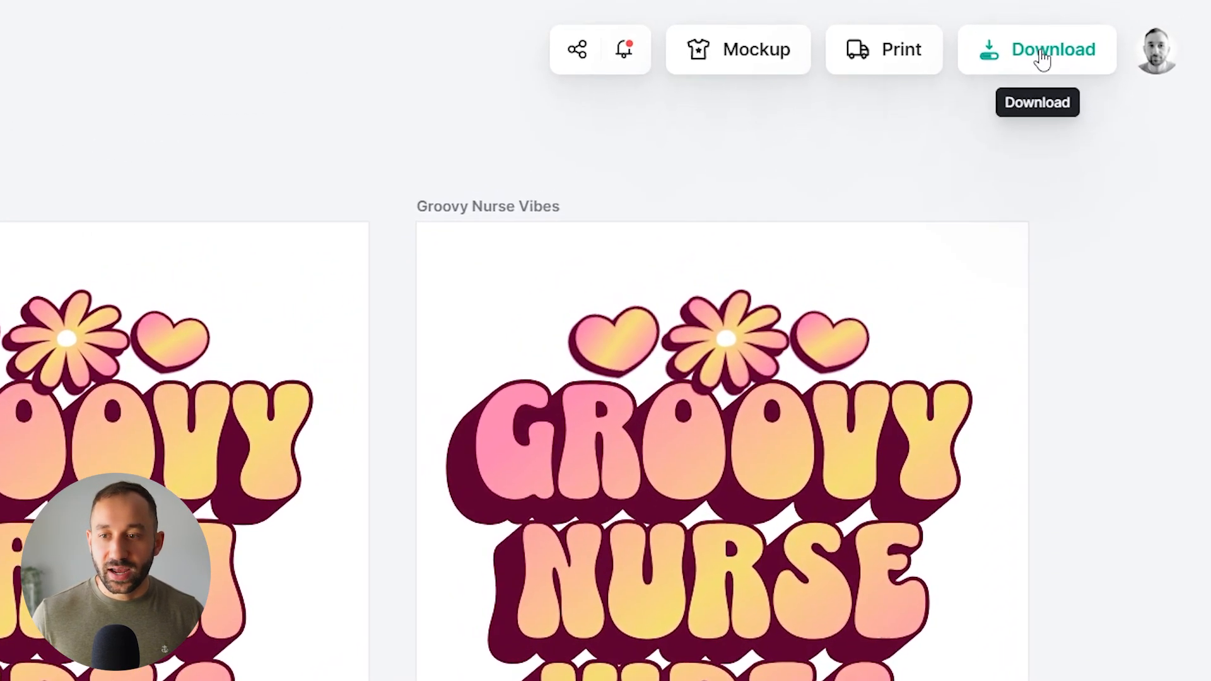
click(1041, 57)
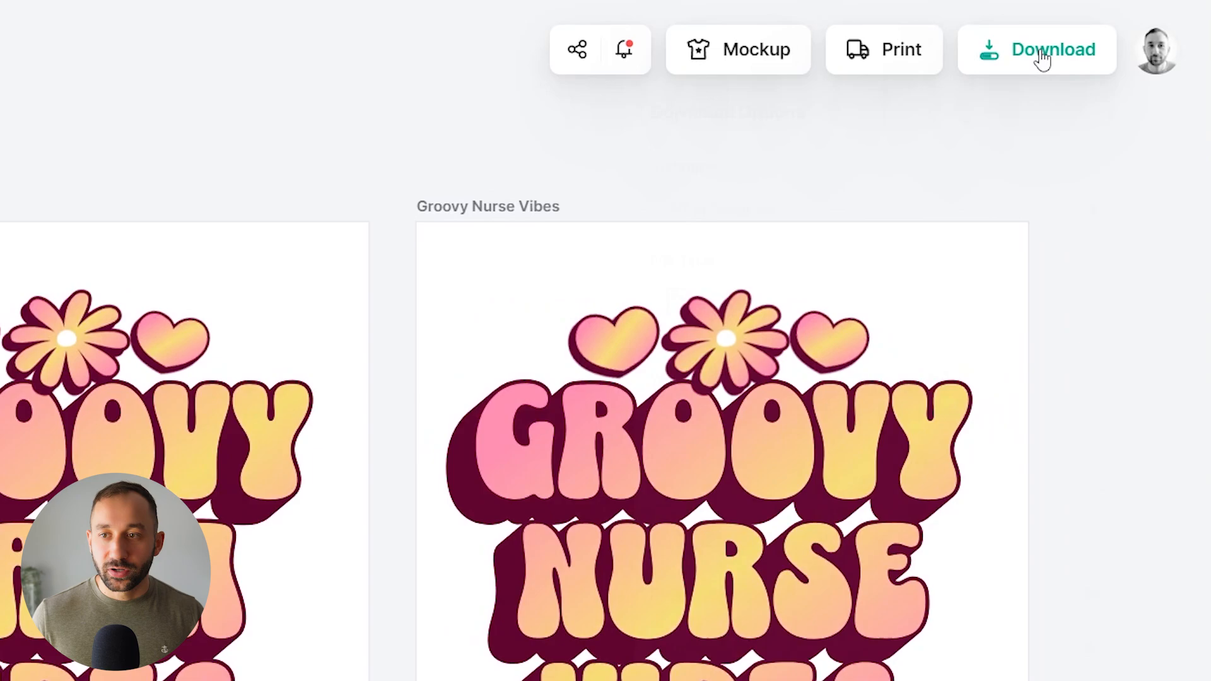
click(816, 208)
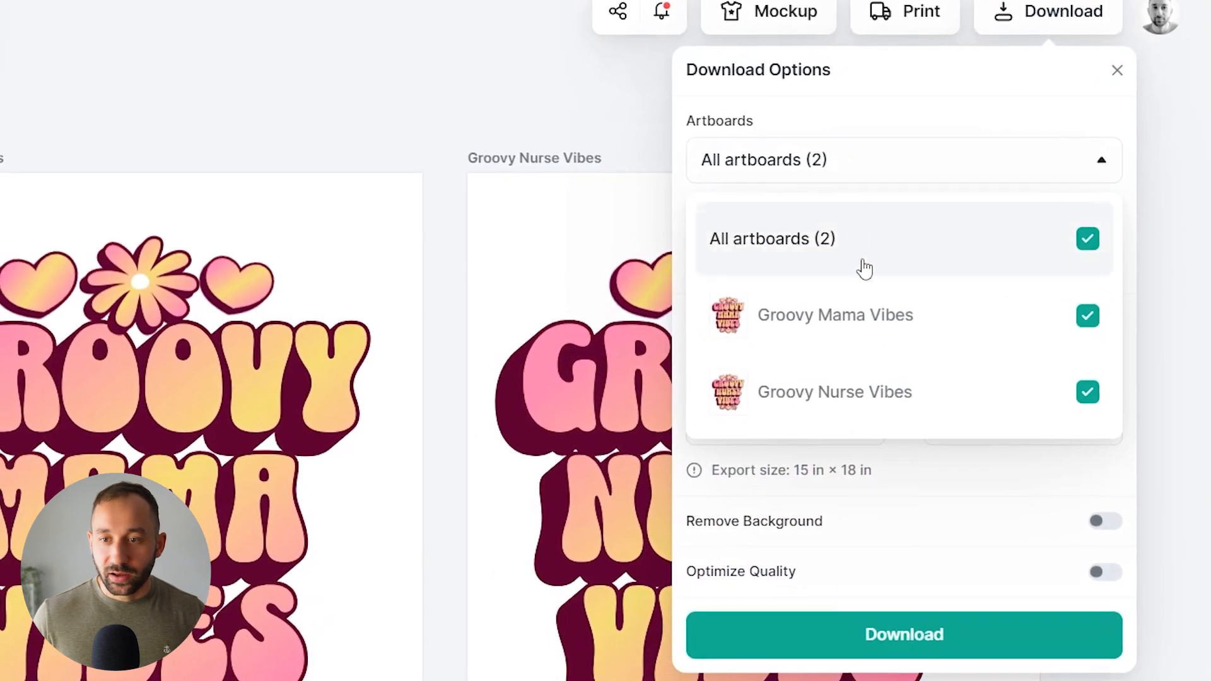
click(1087, 392)
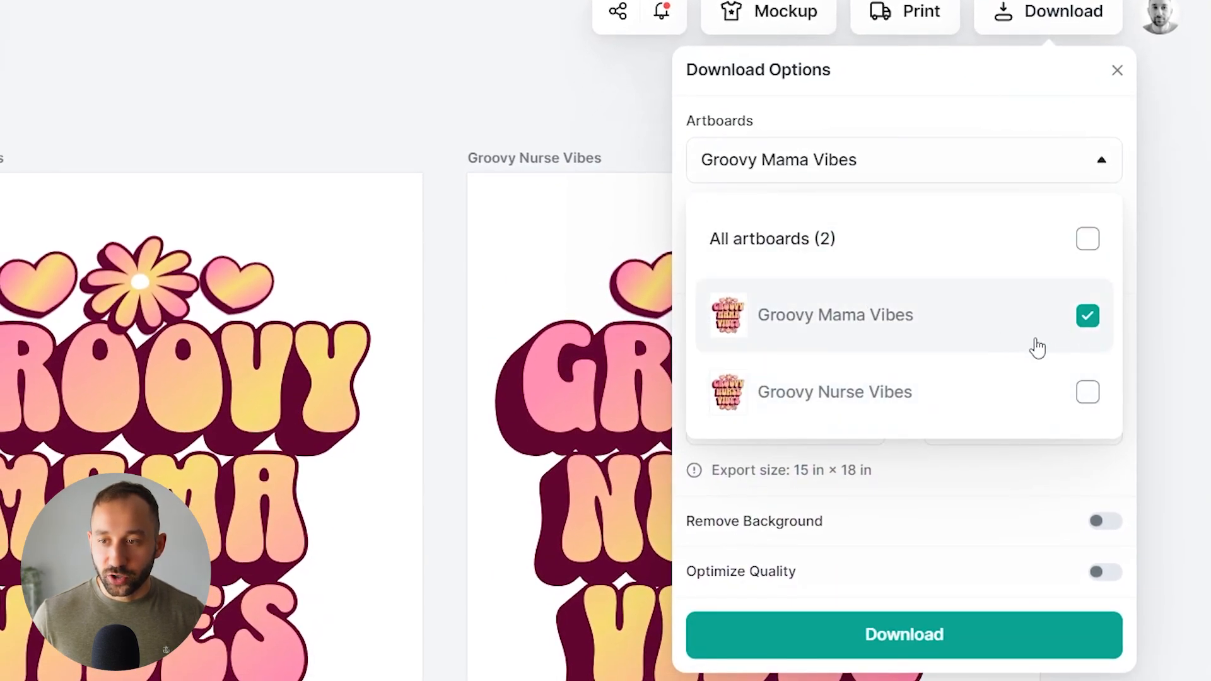
click(1087, 393)
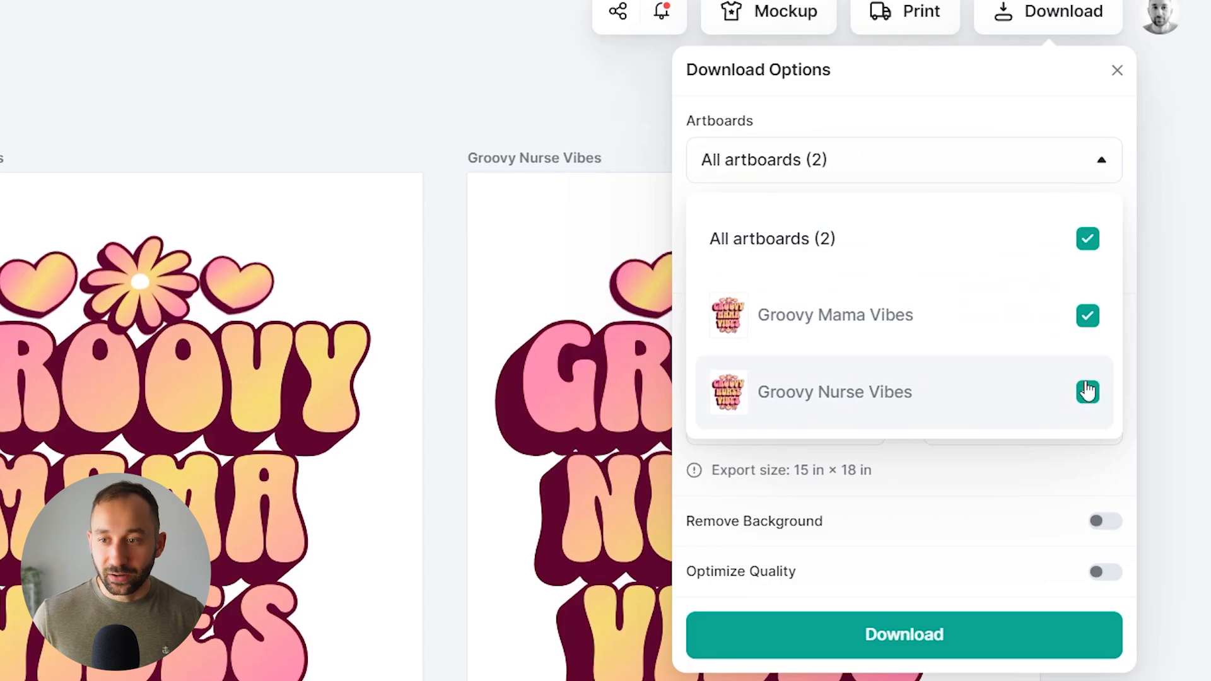
click(944, 107)
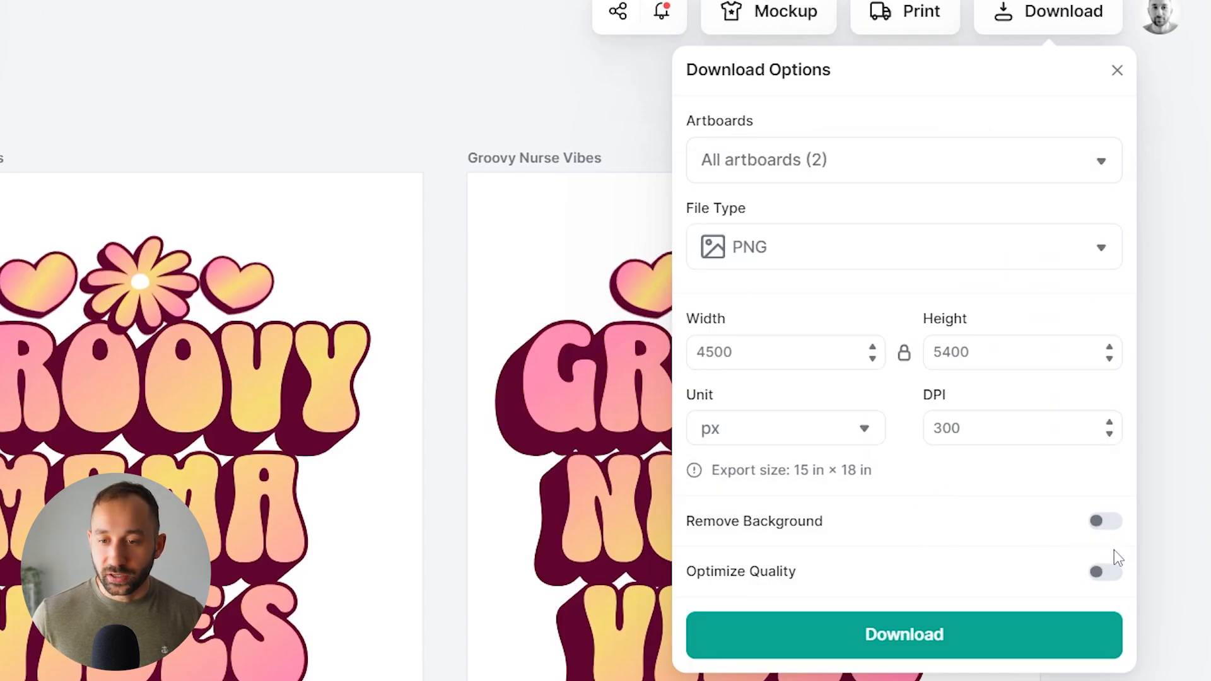